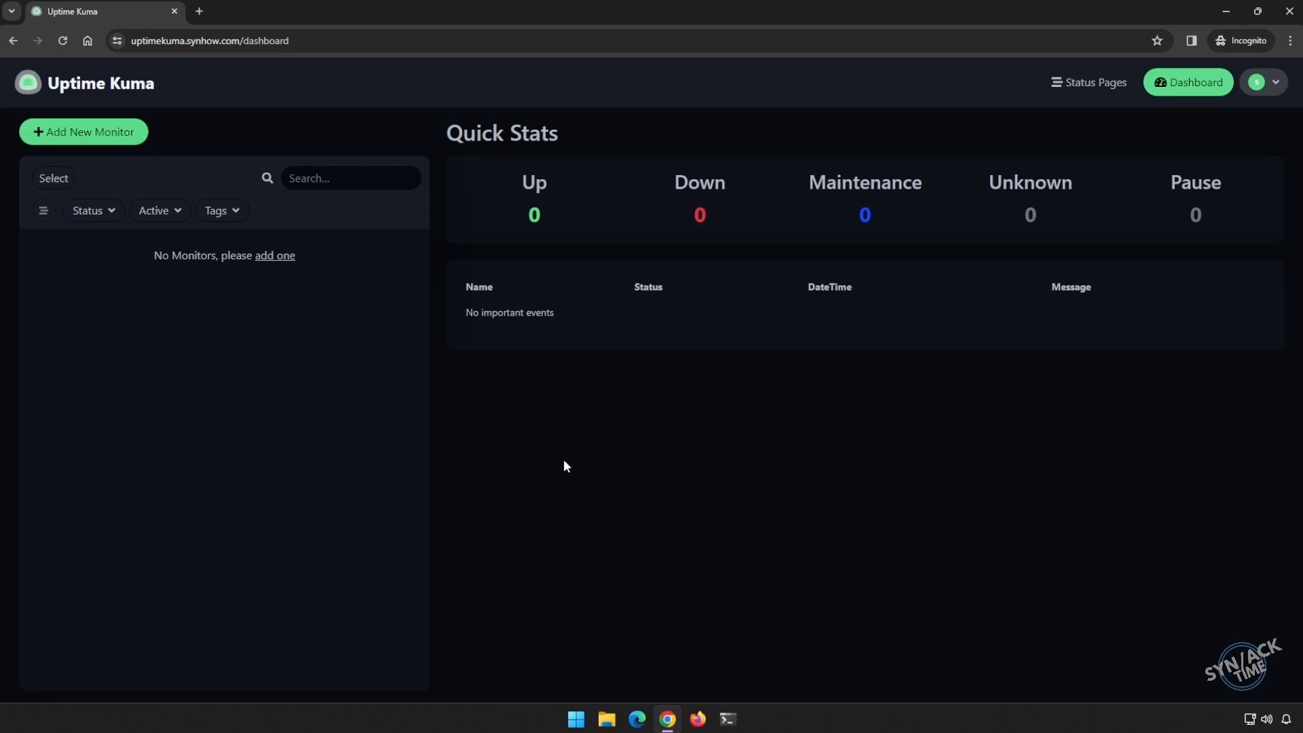
{"action": "left_click", "coordinate": [113, 132]}
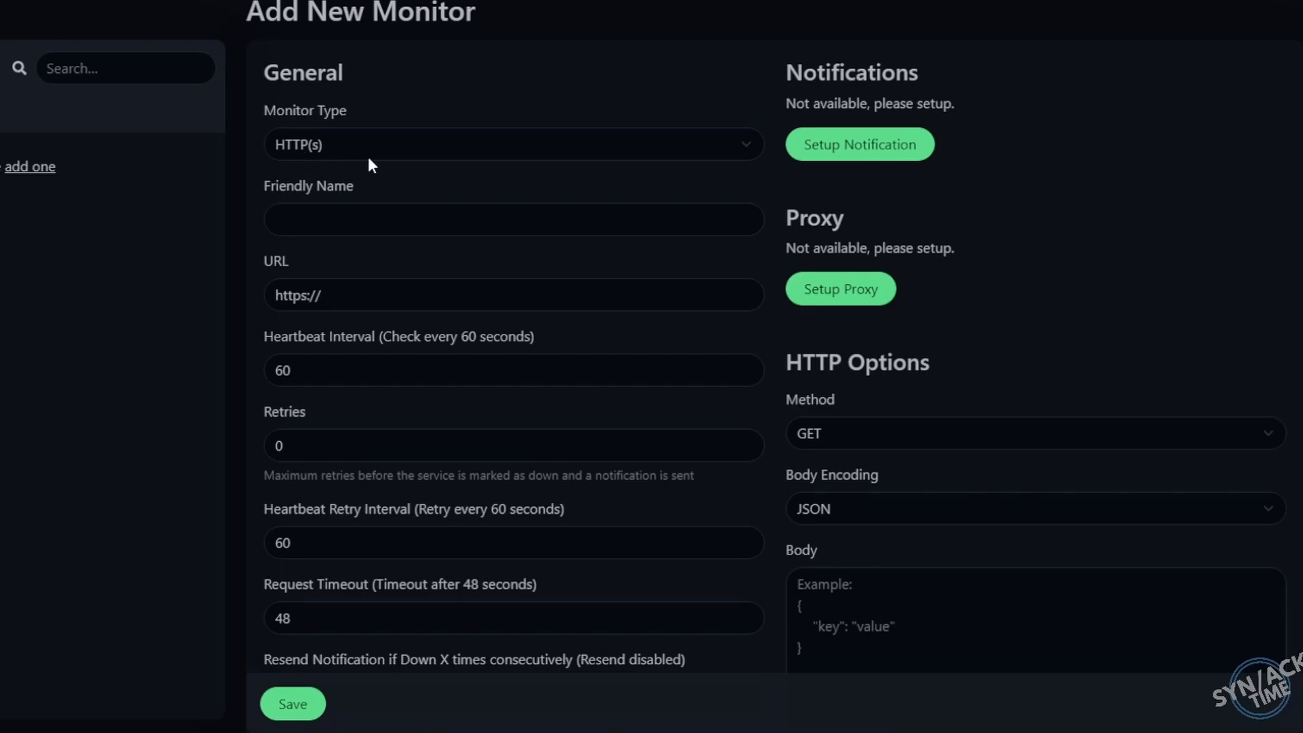
{"action": "left_click", "coordinate": [353, 219]}
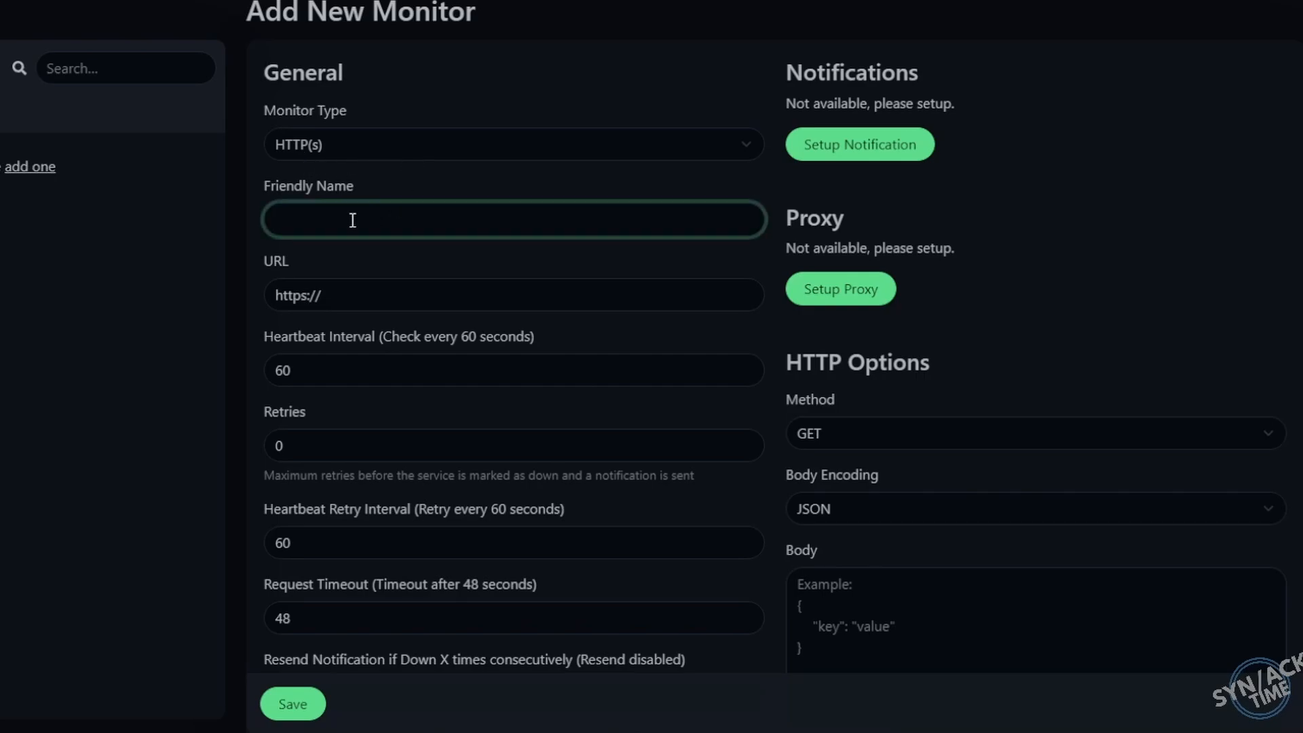
{"action": "type", "text": "SynAckTime"}
{"action": "left_click", "coordinate": [364, 300]}
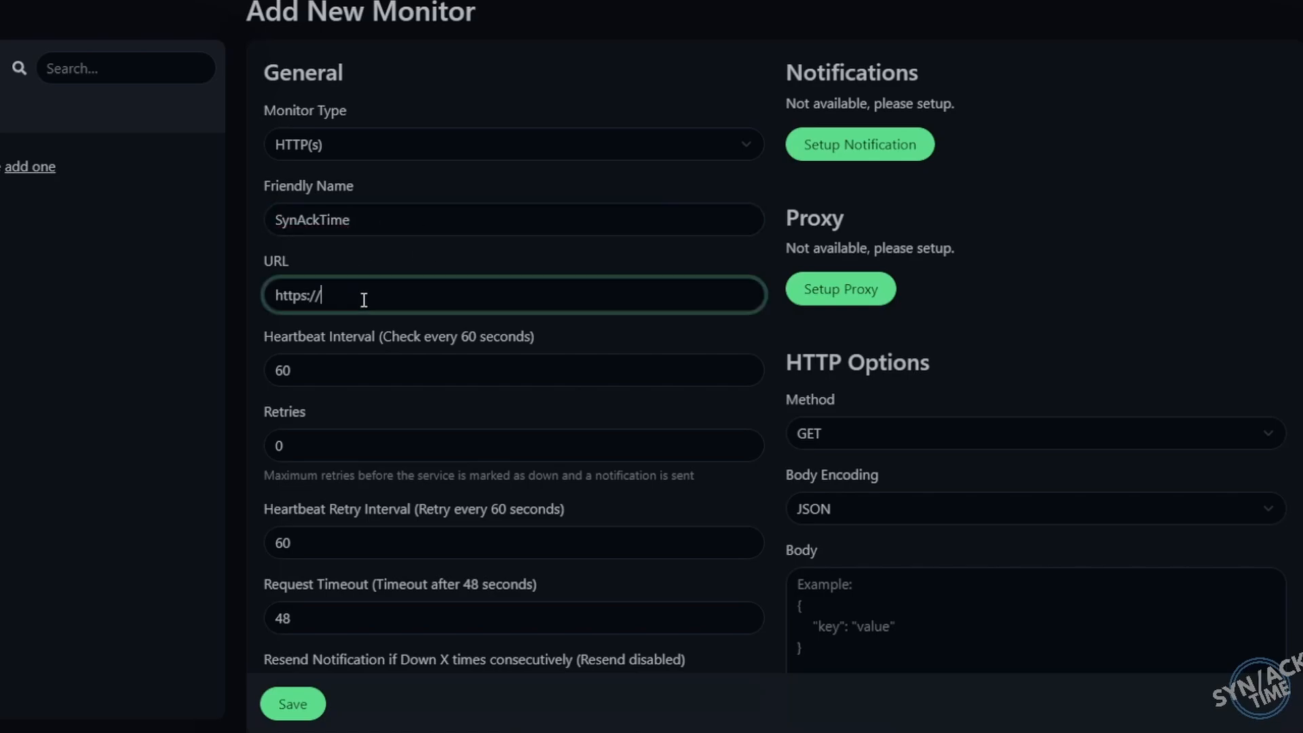
{"action": "type", "text": "www.synacktime.com"}
Set the SynAckTime monitor's retries to 3 and save the monitor.
{"action": "scroll", "coordinate": [348, 198], "scroll_direction": "down", "scroll_amount": 3}
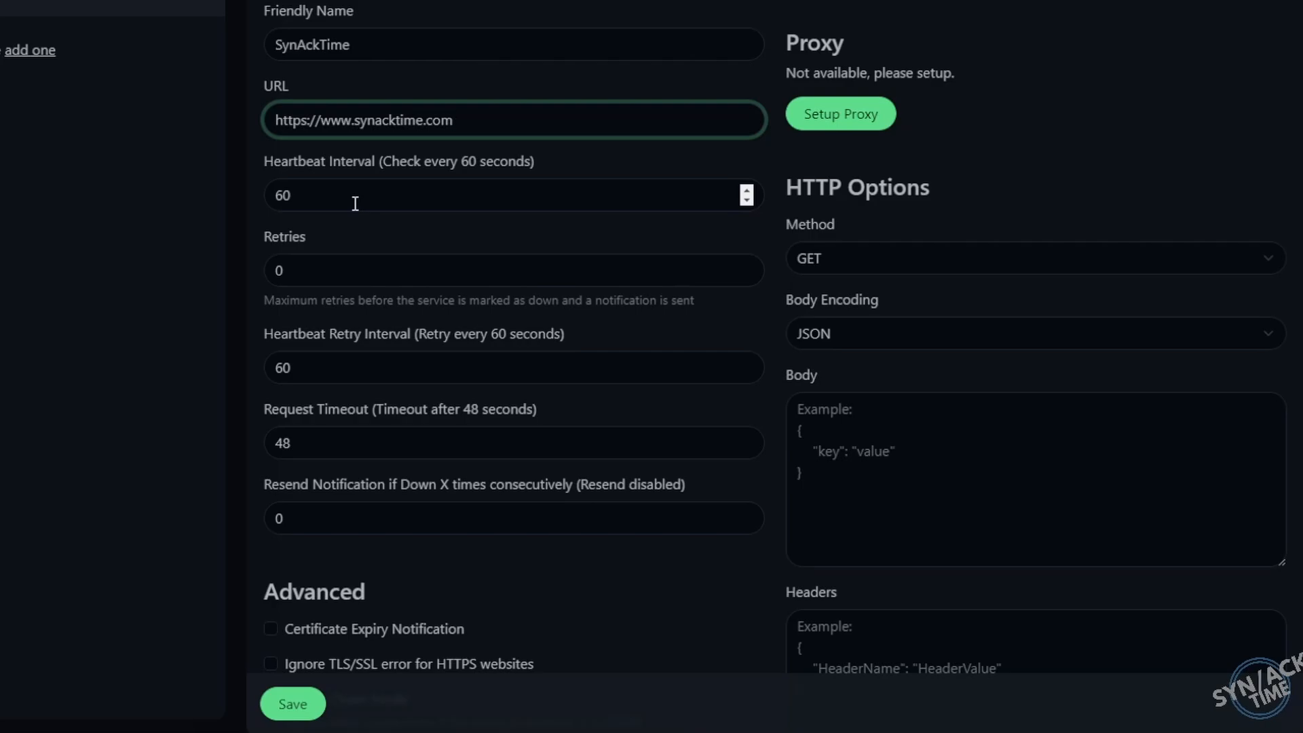
{"action": "left_click", "coordinate": [325, 273]}
{"action": "left_click_drag", "start_coordinate": [326, 272], "coordinate": [270, 274]}
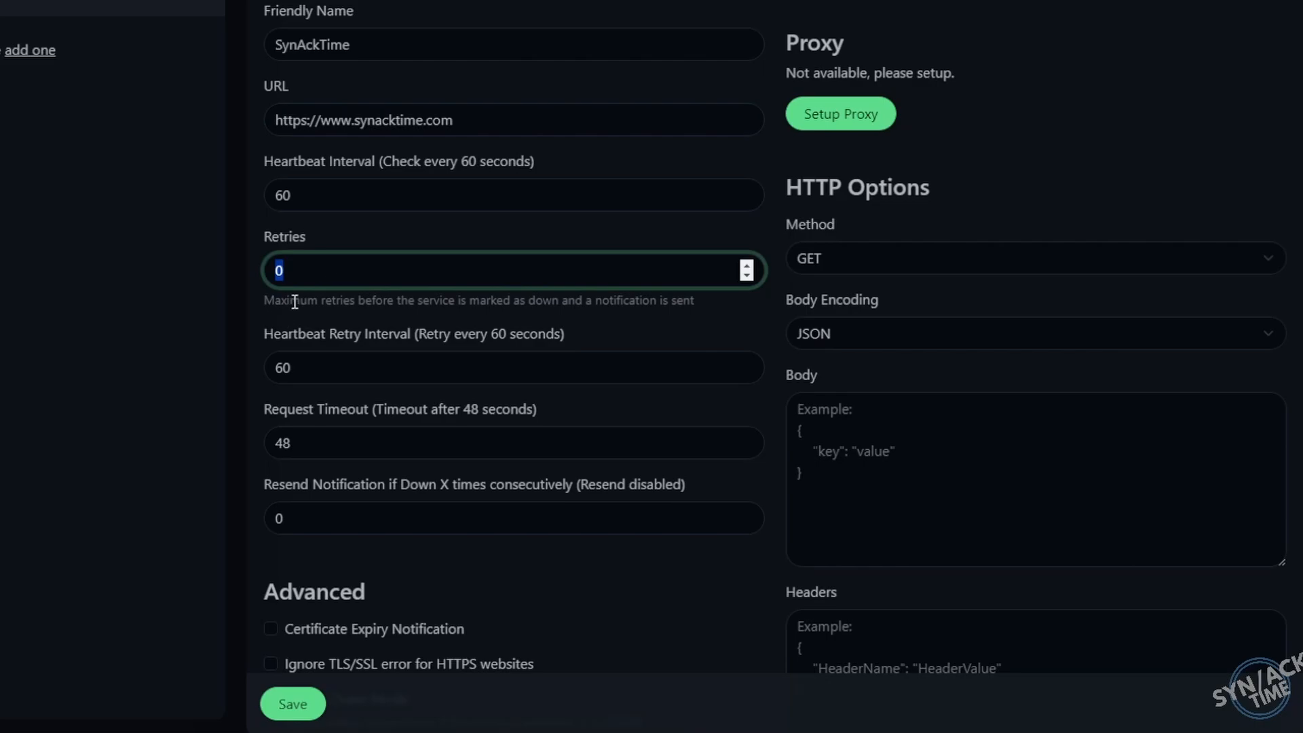
{"action": "type", "text": "3"}
{"action": "scroll", "coordinate": [467, 413], "scroll_direction": "down", "scroll_amount": 5}
{"action": "scroll", "coordinate": [475, 420], "scroll_direction": "down", "scroll_amount": 1}
{"action": "scroll", "coordinate": [689, 498], "scroll_direction": "down", "scroll_amount": 1}
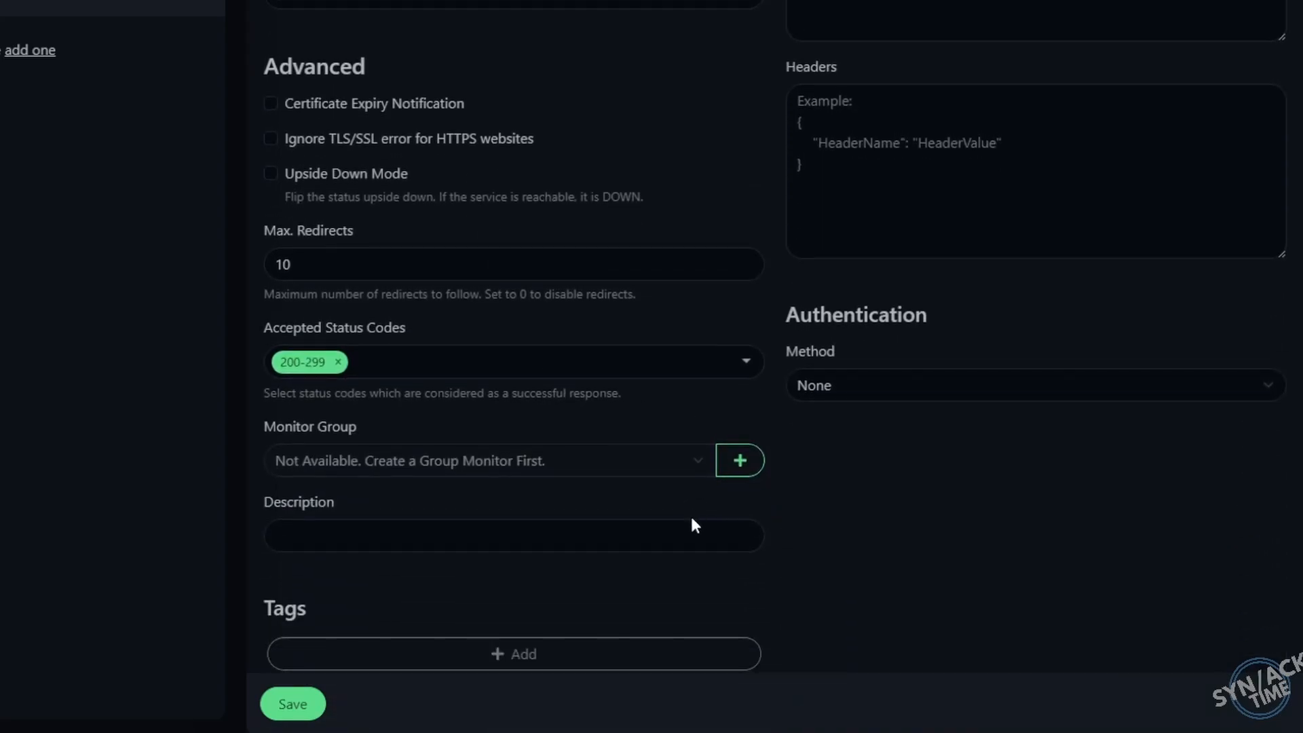
{"action": "scroll", "coordinate": [700, 513], "scroll_direction": "down", "scroll_amount": 1}
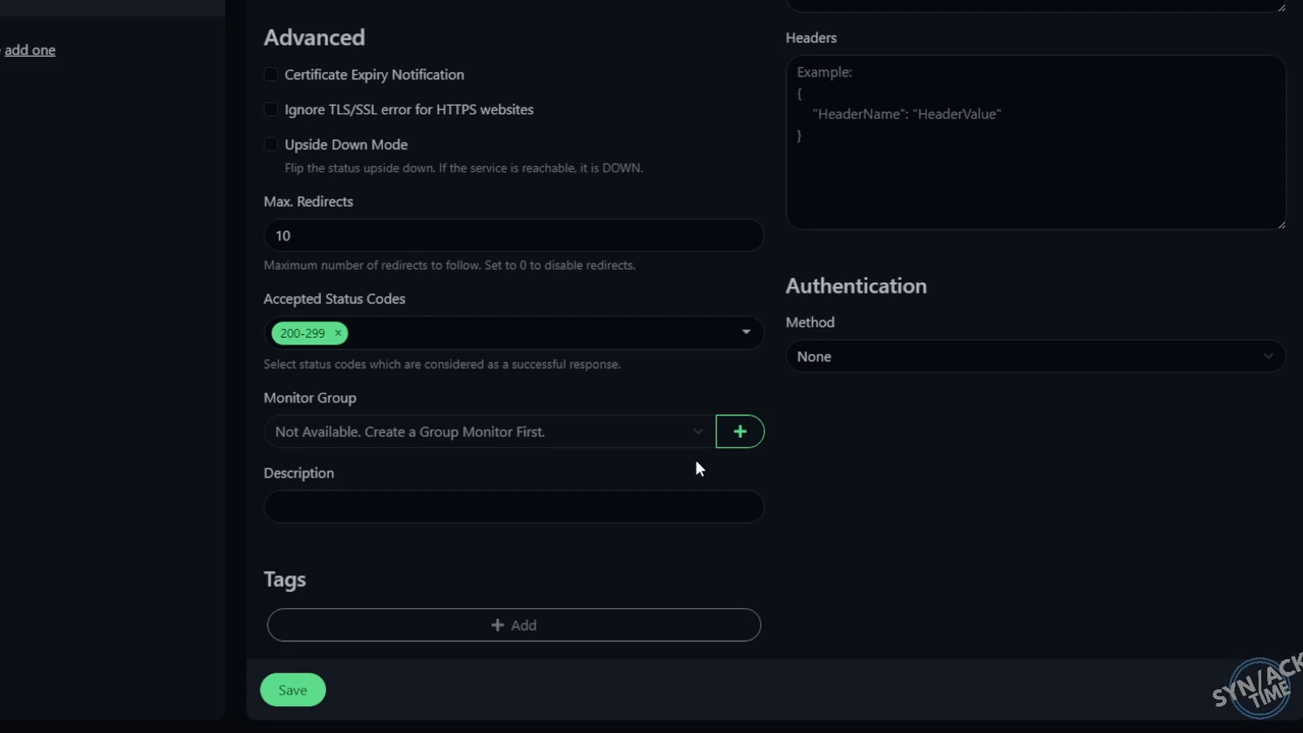
{"action": "left_click", "coordinate": [301, 685]}
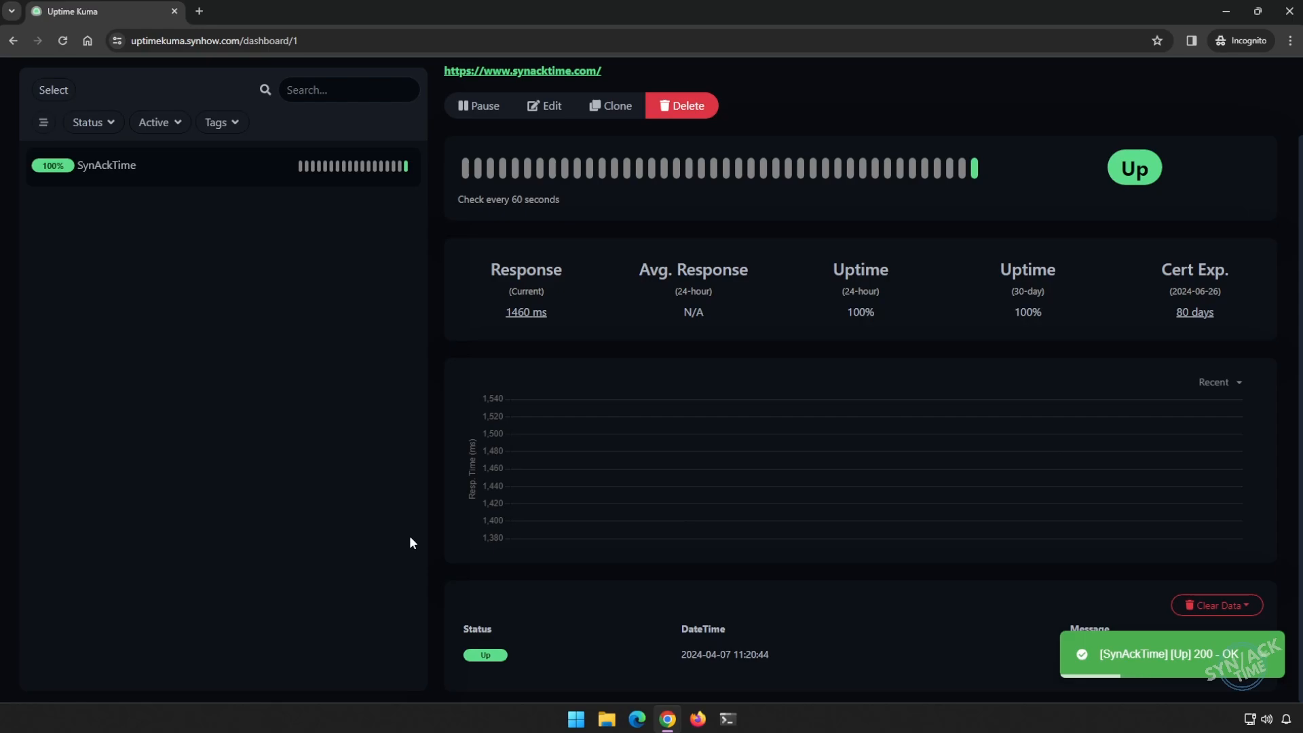
Start another new monitor and set its monitor type to TCP Port.
{"action": "scroll", "coordinate": [461, 466], "scroll_direction": "up", "scroll_amount": 2}
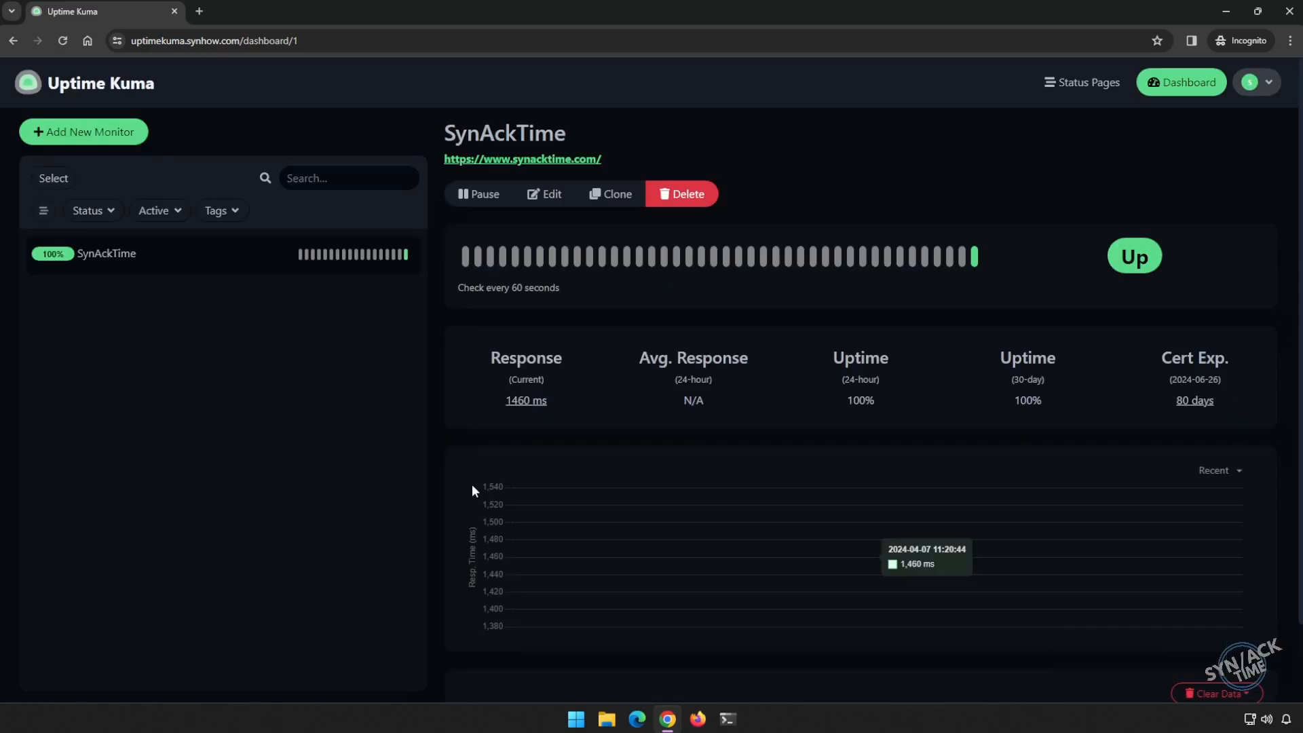
{"action": "left_click", "coordinate": [73, 133]}
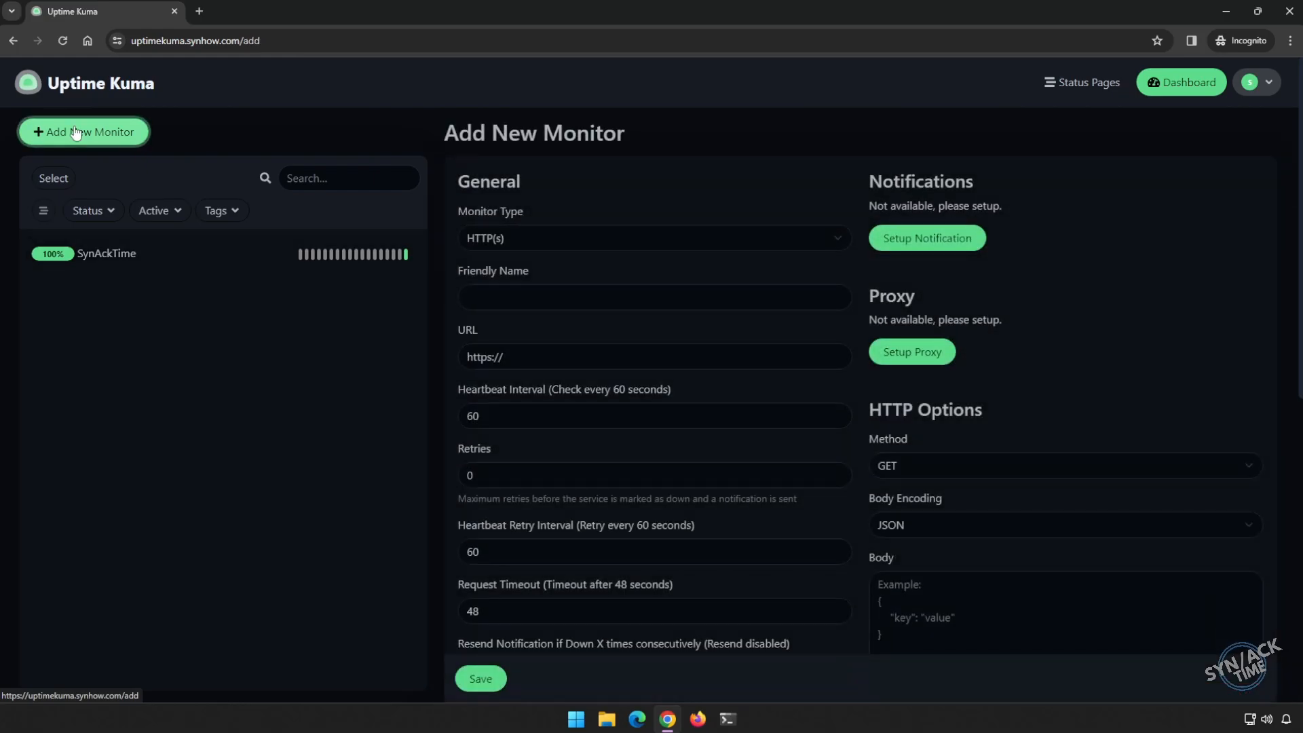
{"action": "left_click", "coordinate": [648, 238]}
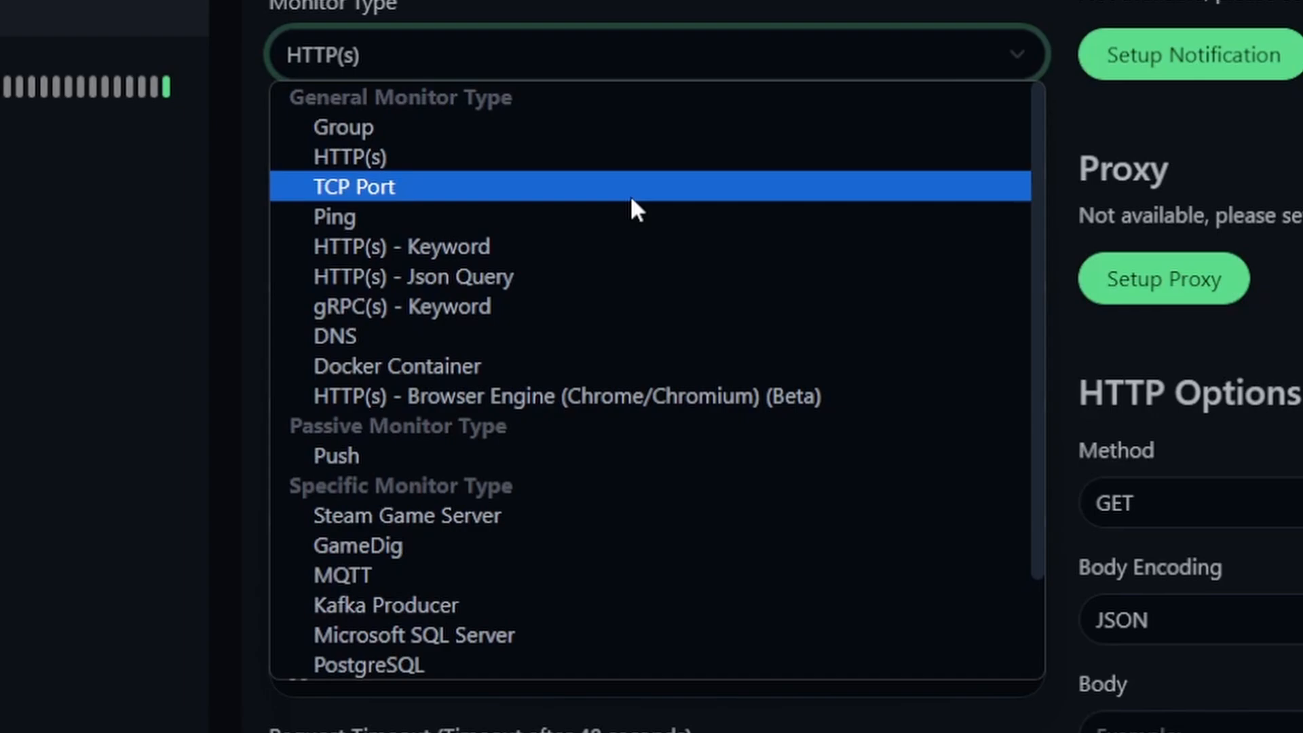
{"action": "left_click", "coordinate": [631, 193]}
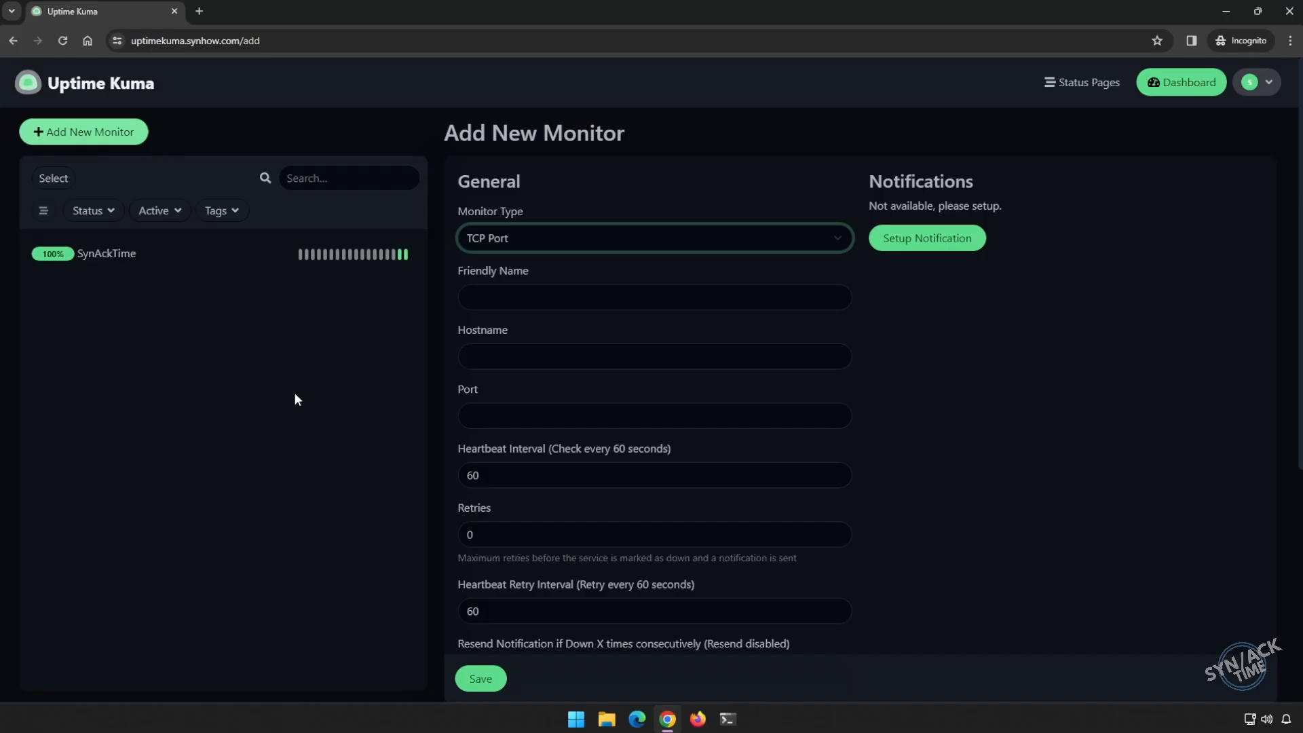
Name the TCP monitor XYZ Company, set hostname 8.8.8.8 and port 8000, and save it.
{"action": "left_click", "coordinate": [526, 304]}
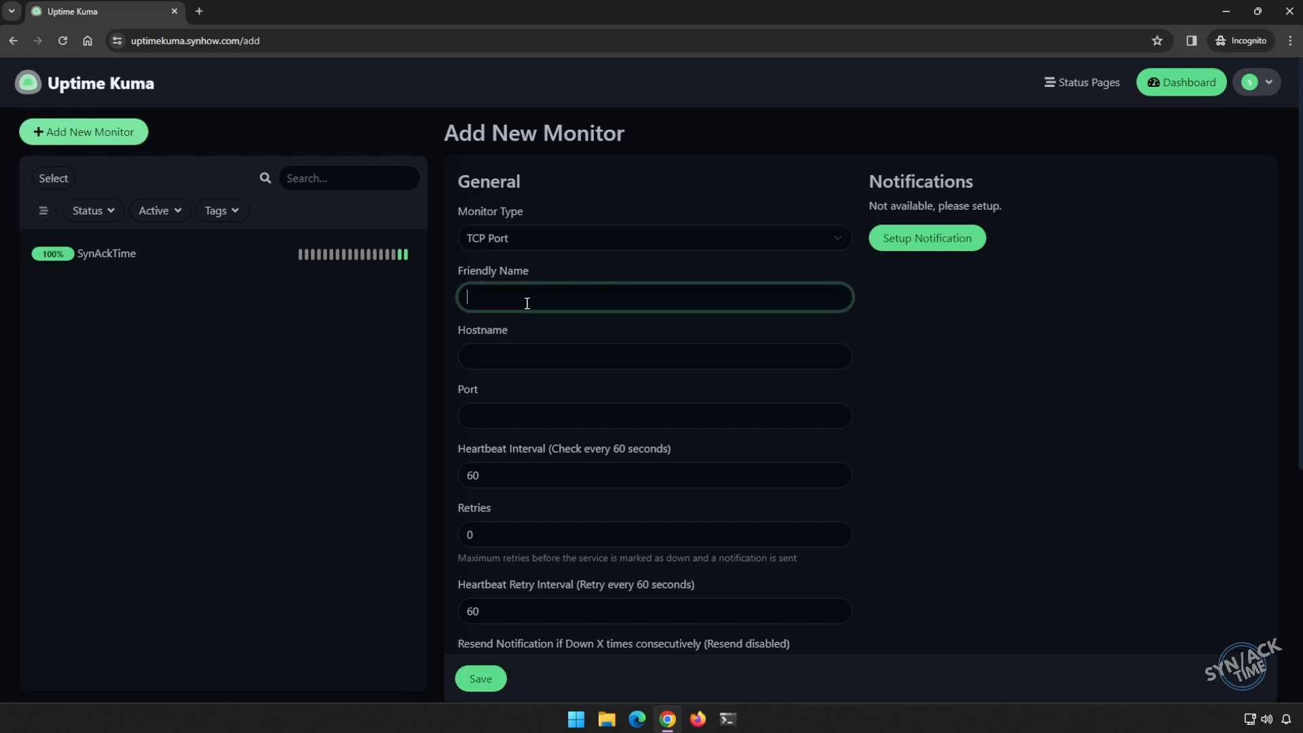
{"action": "type", "text": "XYZ Company"}
{"action": "key", "text": "Tab"}
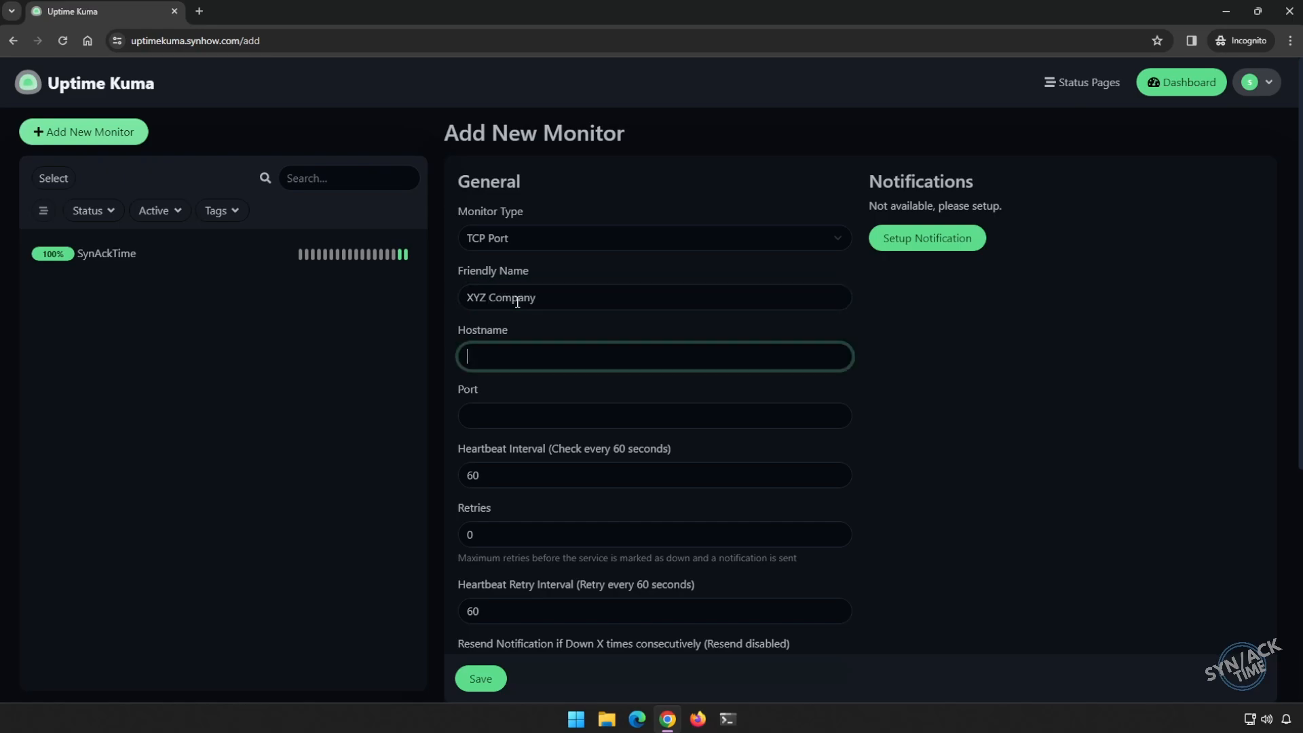
{"action": "type", "text": "8.8.8.8"}
{"action": "key", "text": "Tab"}
{"action": "type", "text": "8"}
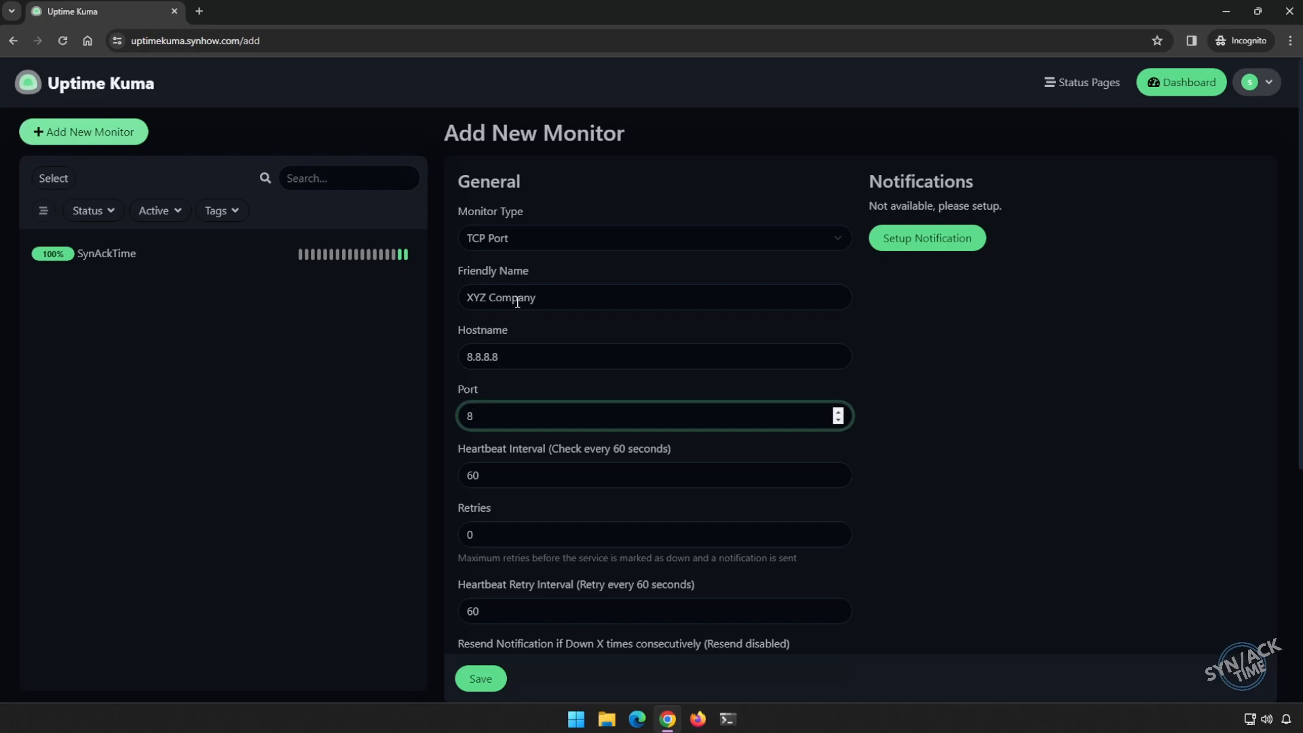
{"action": "type", "text": "000"}
{"action": "scroll", "coordinate": [761, 450], "scroll_direction": "down", "scroll_amount": 2}
{"action": "left_click", "coordinate": [476, 678]}
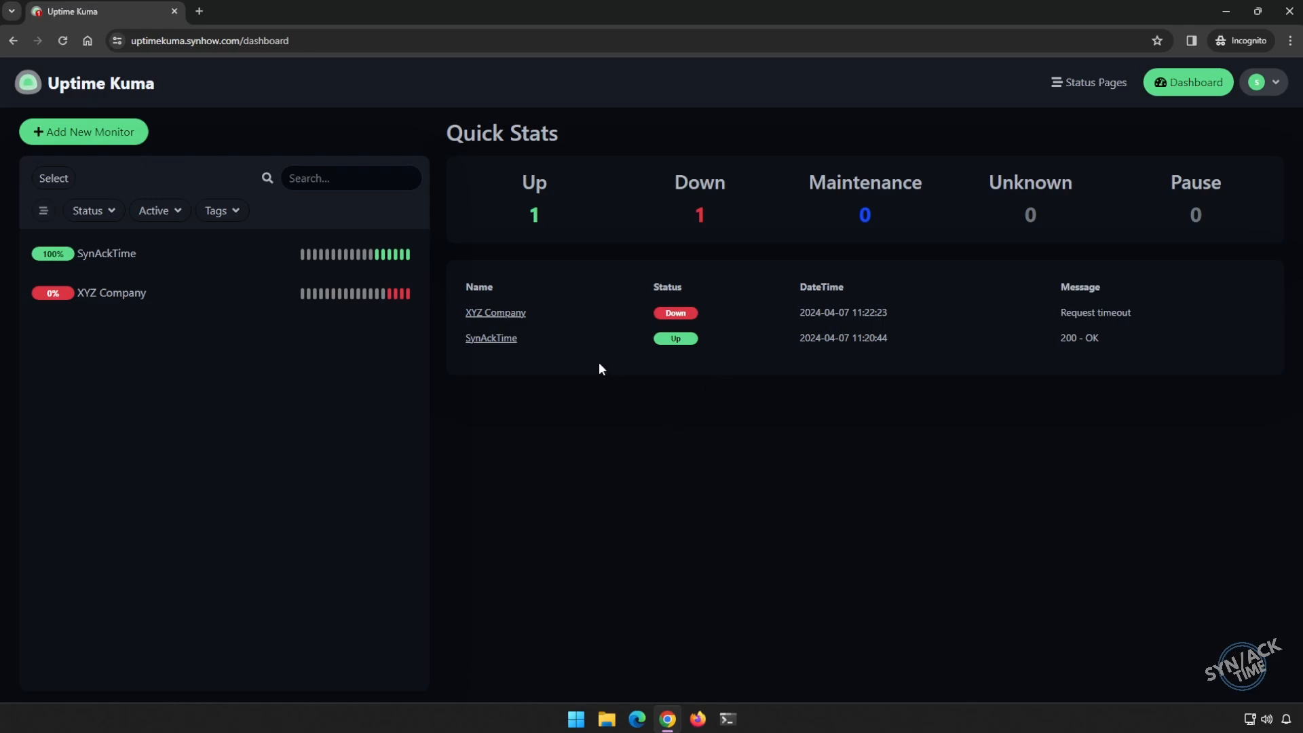
Start a new DNS monitor named Synacktime Mail for the hostname synacktime.com.
{"action": "left_click", "coordinate": [104, 131]}
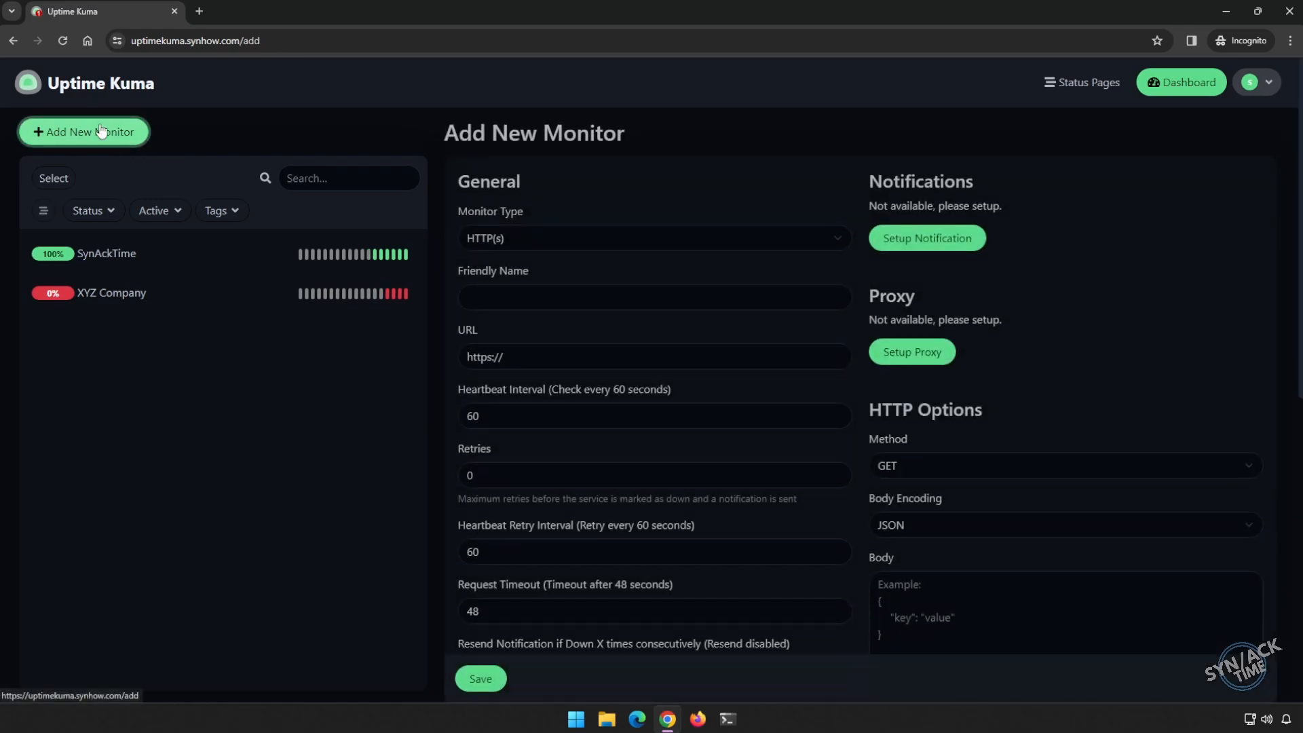
{"action": "left_click", "coordinate": [601, 239]}
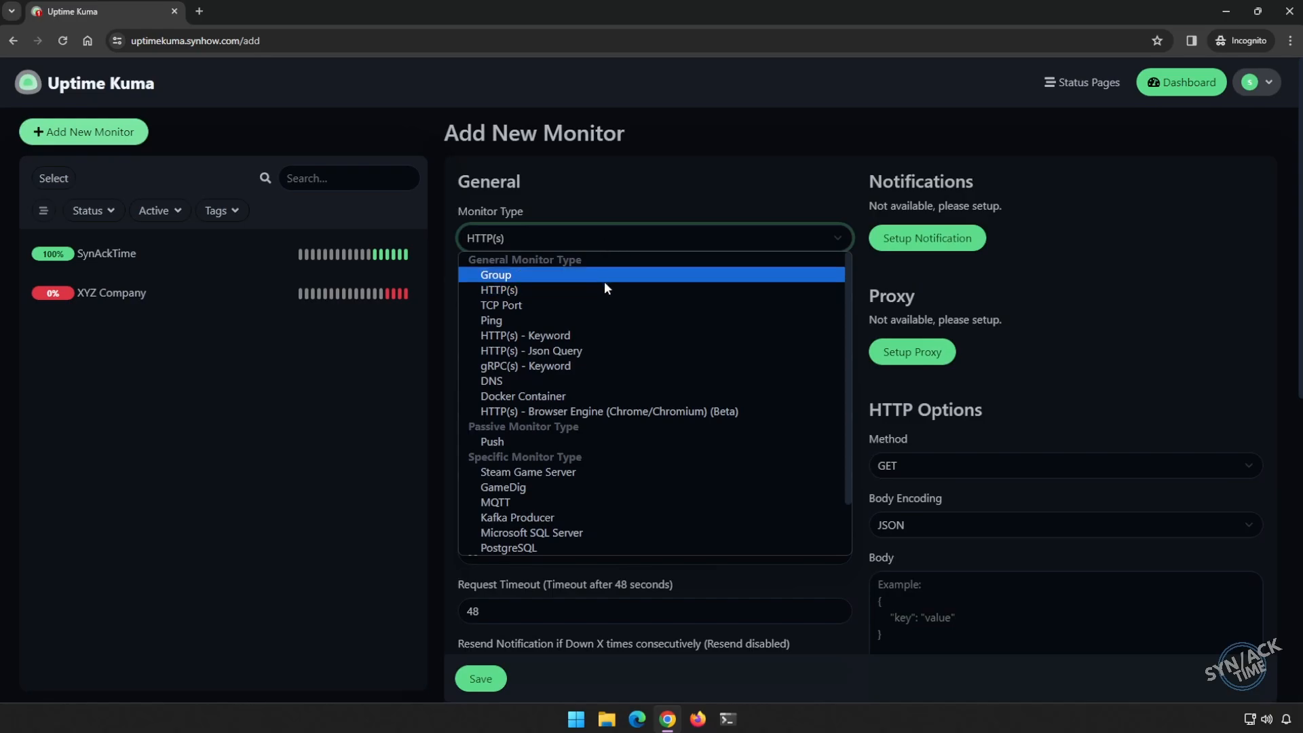
{"action": "left_click", "coordinate": [547, 380]}
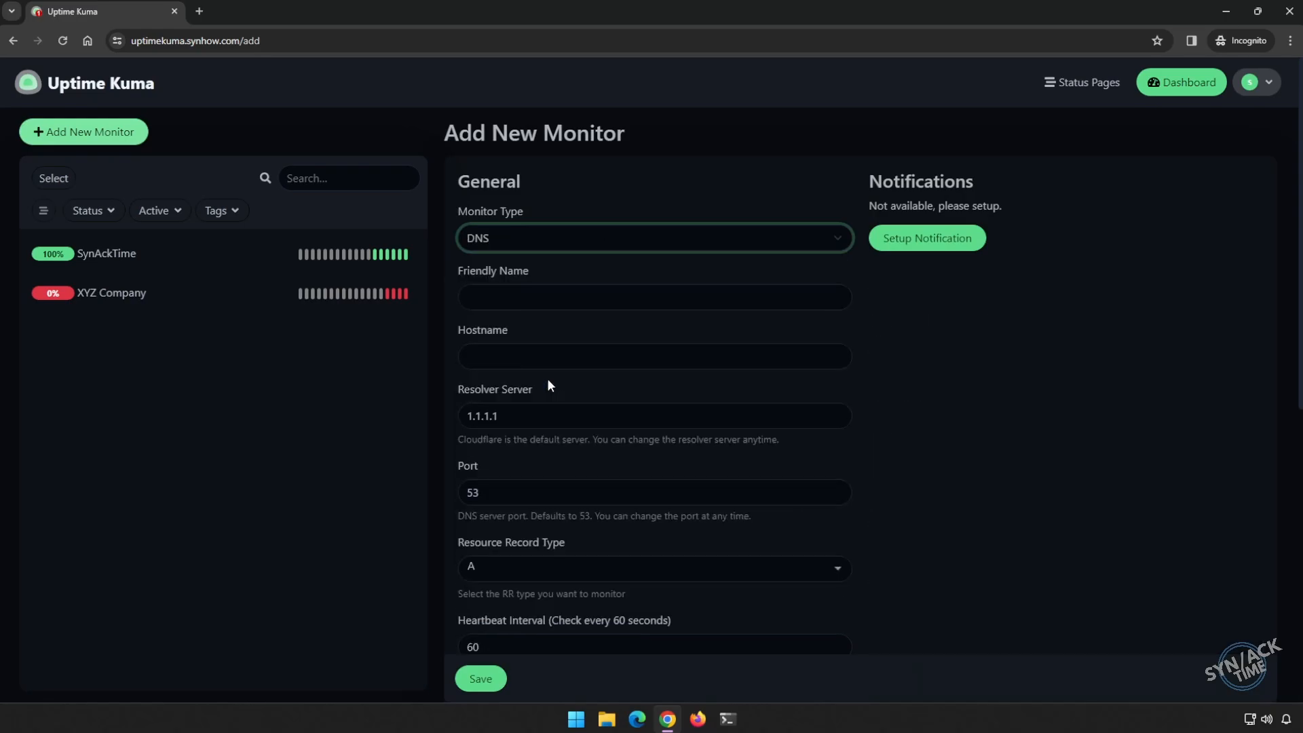
{"action": "left_click", "coordinate": [530, 292]}
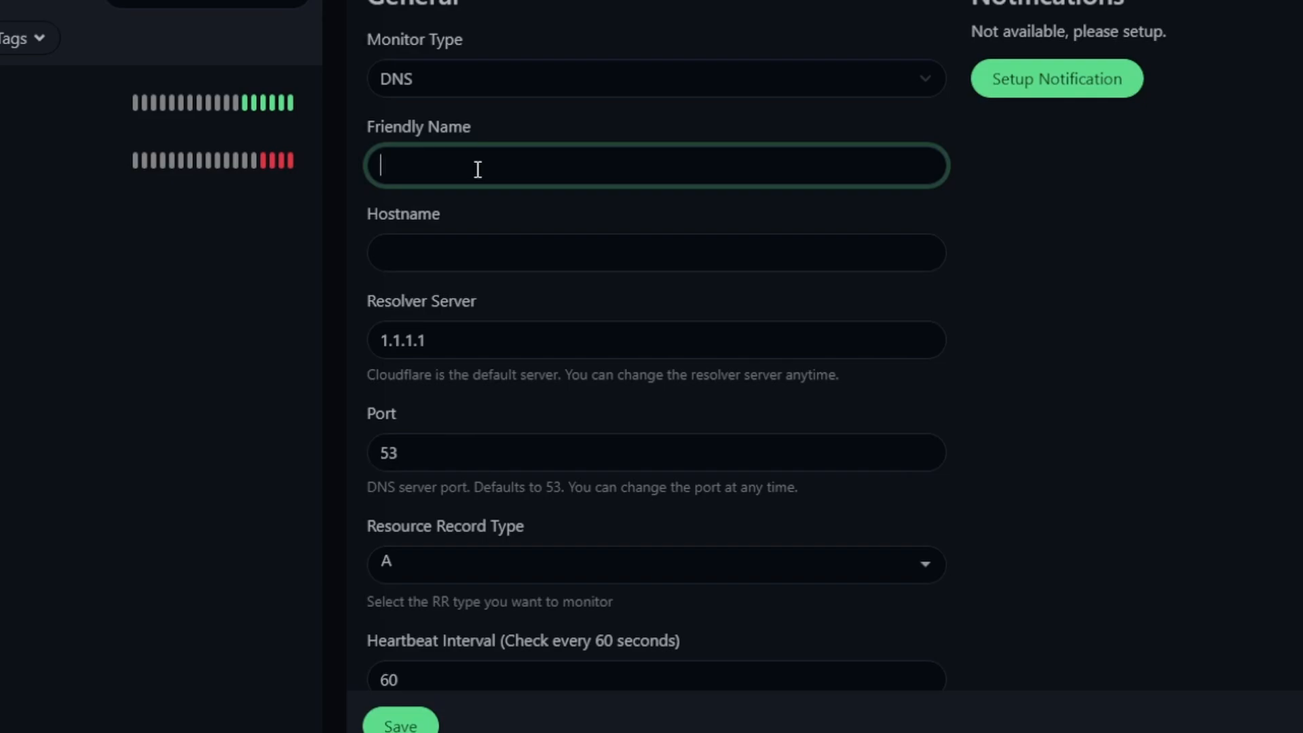
{"action": "type", "text": "Synacktime Mail"}
{"action": "key", "text": "Tab"}
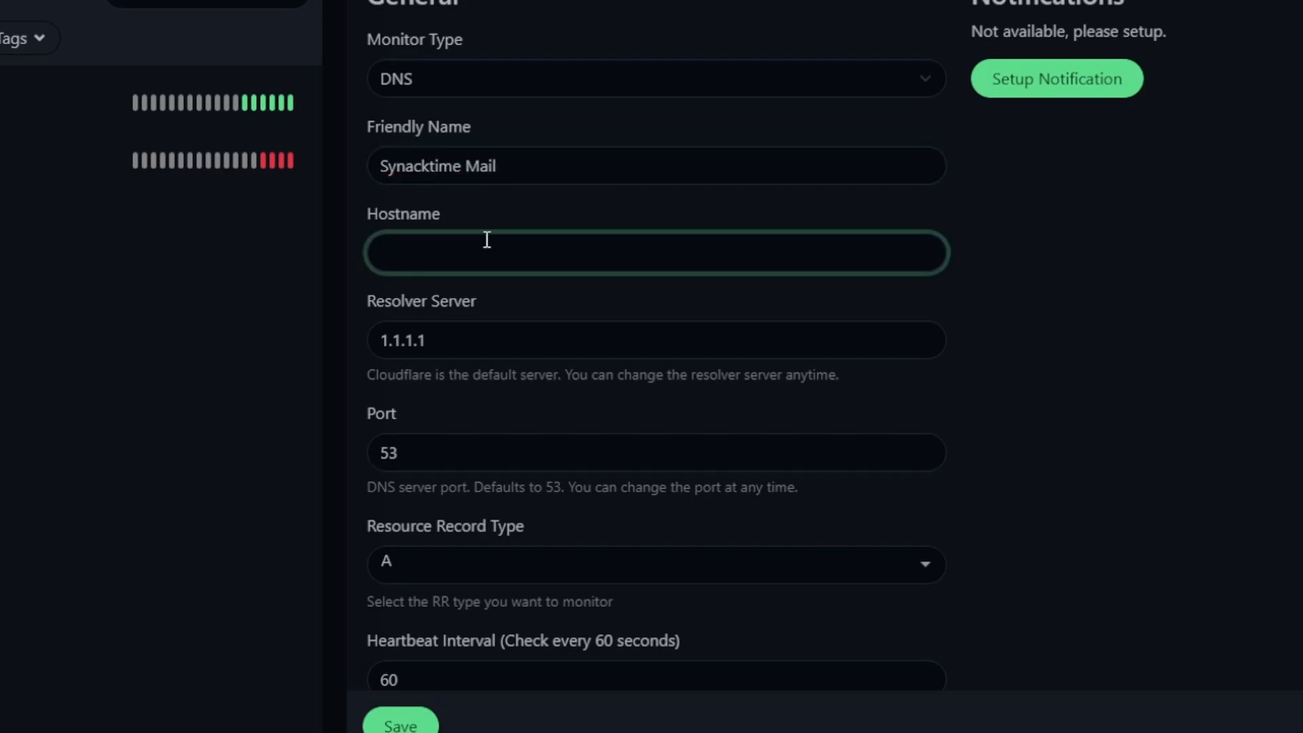
{"action": "type", "text": "synacktime.com"}
Set the Synacktime Mail monitor's resource record type to MX and save the monitor.
{"action": "scroll", "coordinate": [542, 307], "scroll_direction": "down", "scroll_amount": 2}
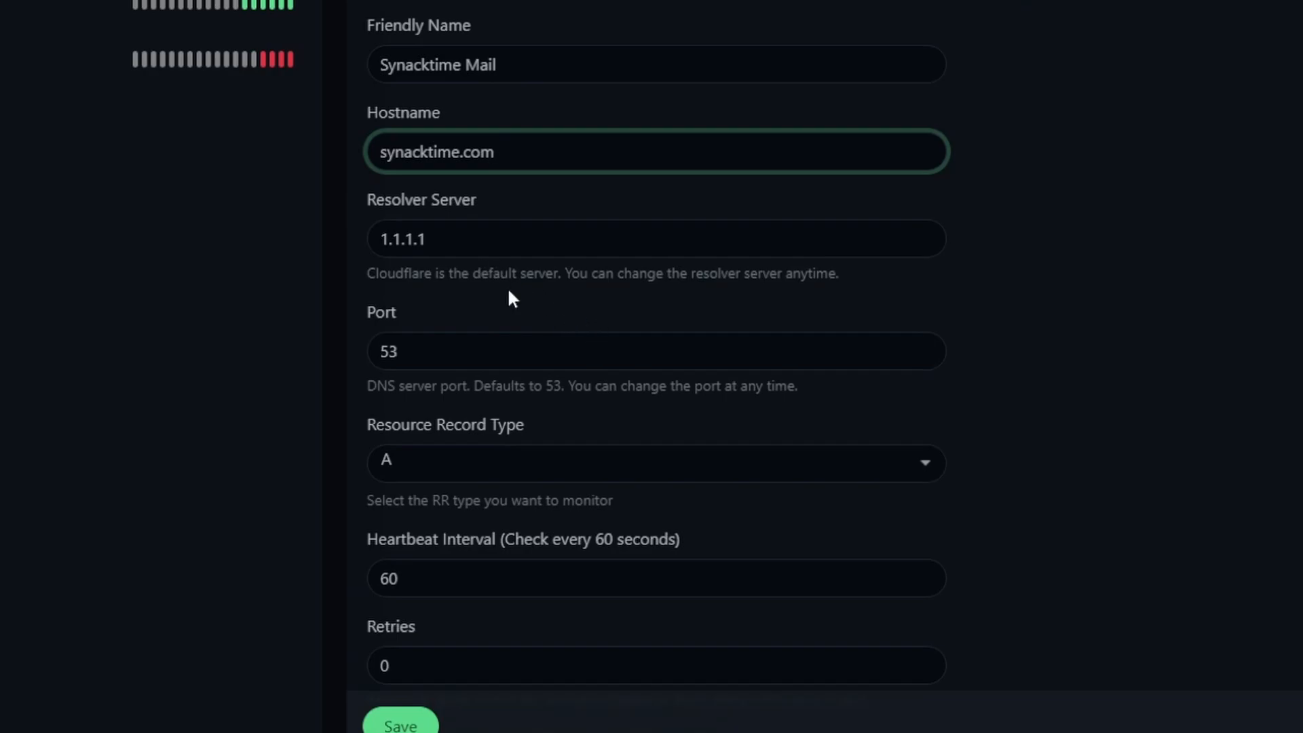
{"action": "scroll", "coordinate": [532, 287], "scroll_direction": "down", "scroll_amount": 2}
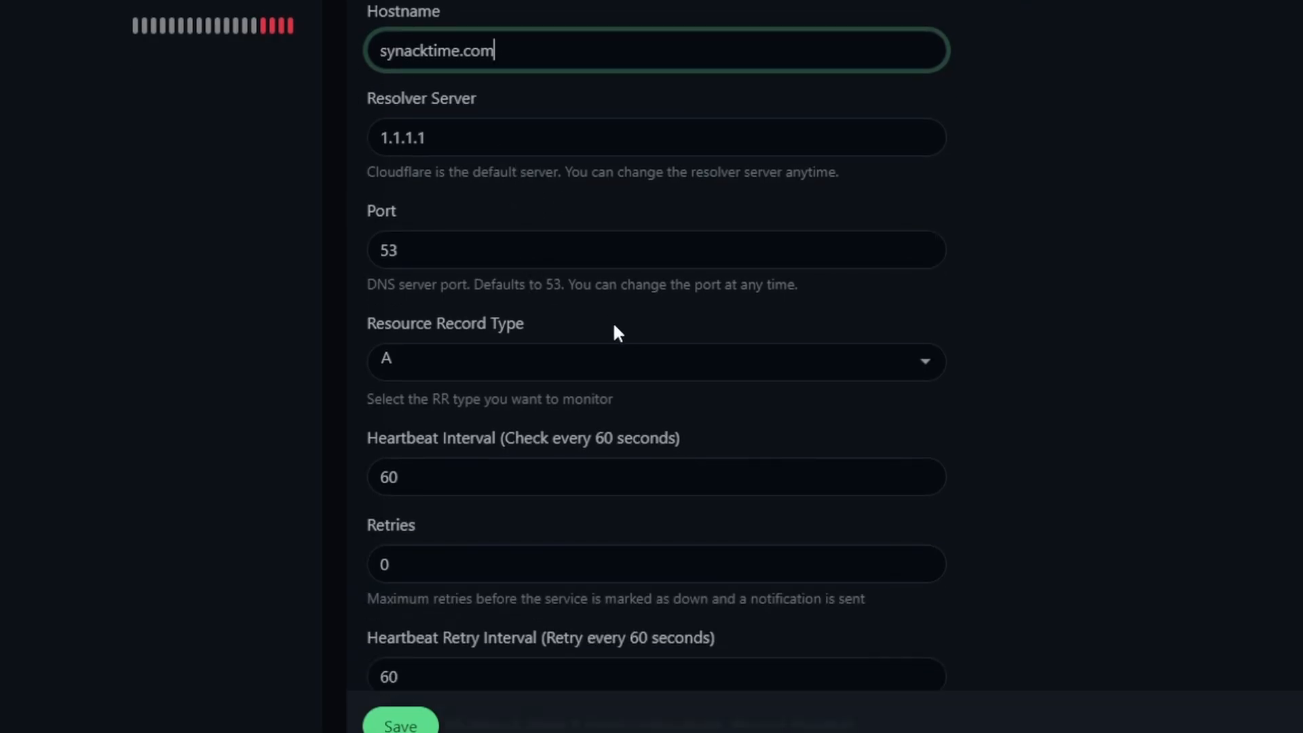
{"action": "left_click", "coordinate": [578, 370]}
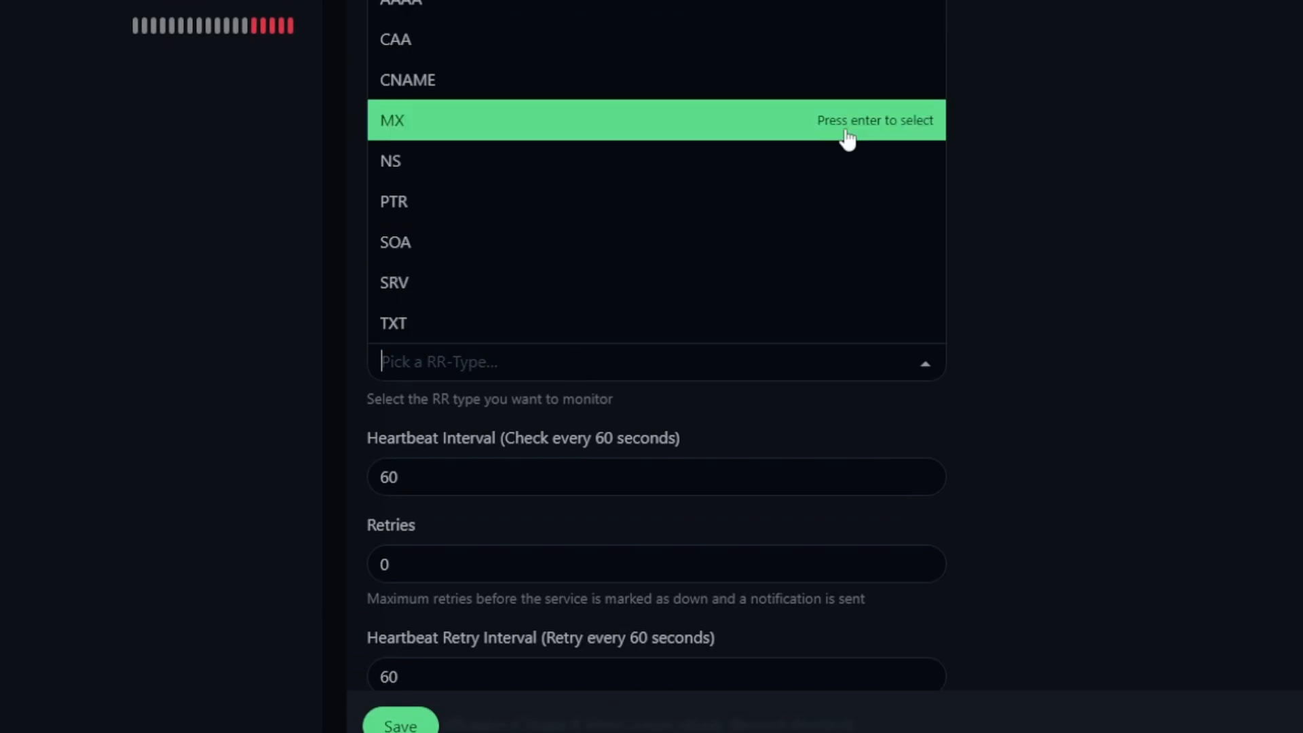
{"action": "left_click", "coordinate": [847, 129]}
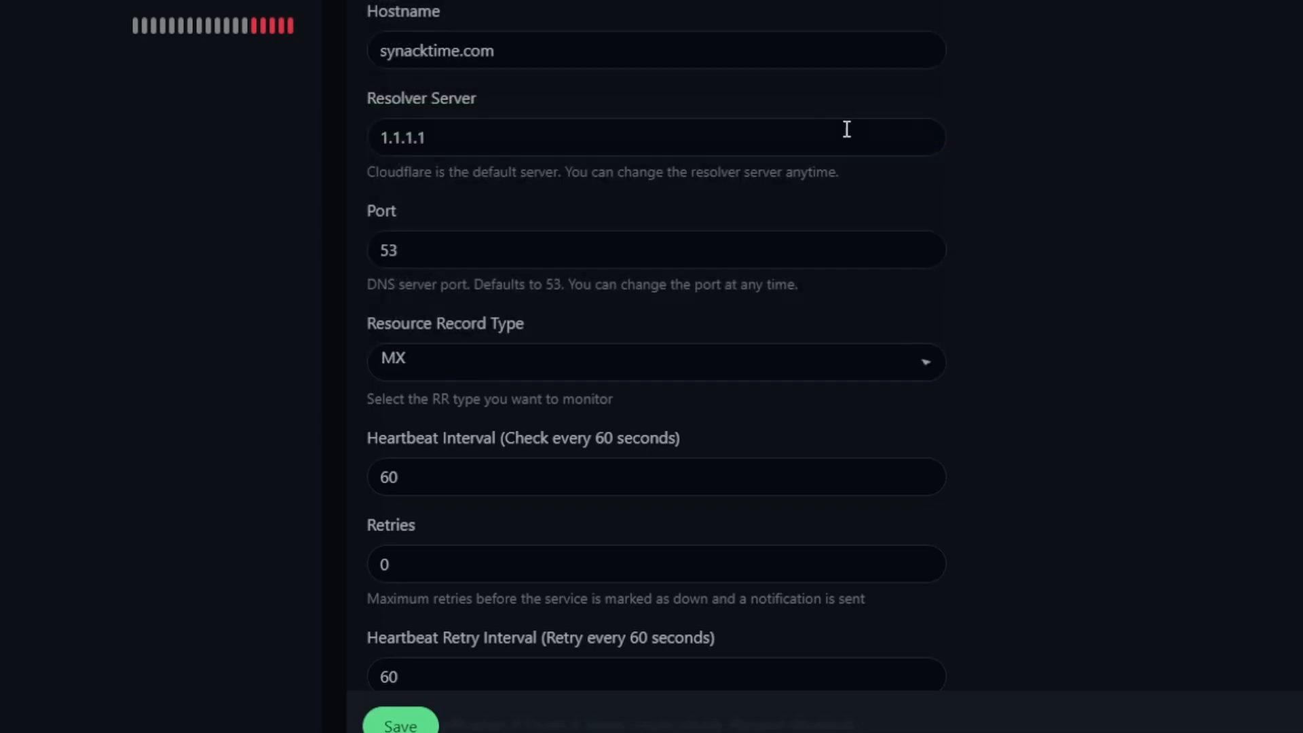
{"action": "scroll", "coordinate": [989, 567], "scroll_direction": "down", "scroll_amount": 5}
{"action": "left_click", "coordinate": [400, 723]}
Open the Synacktime Mail monitor for editing and start setting up a notification for it.
{"action": "scroll", "coordinate": [408, 369], "scroll_direction": "down", "scroll_amount": 2}
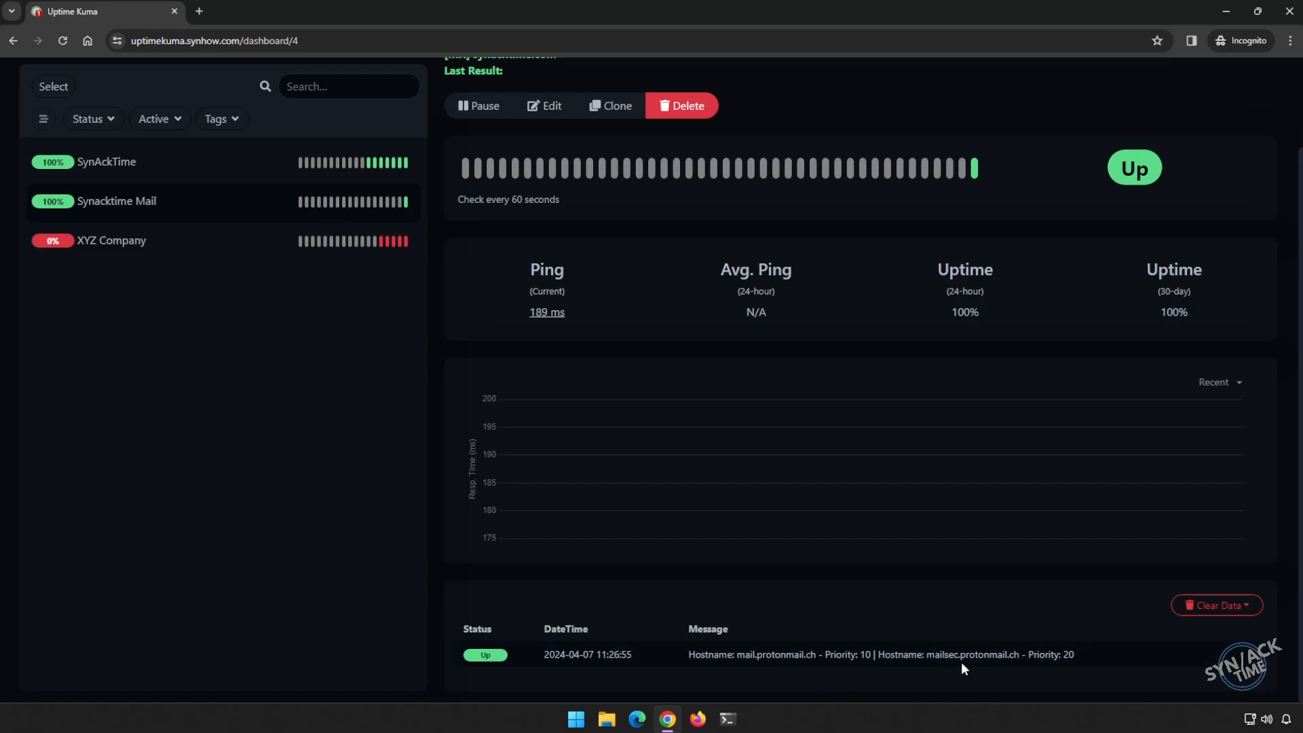
{"action": "scroll", "coordinate": [969, 658], "scroll_direction": "up", "scroll_amount": 2}
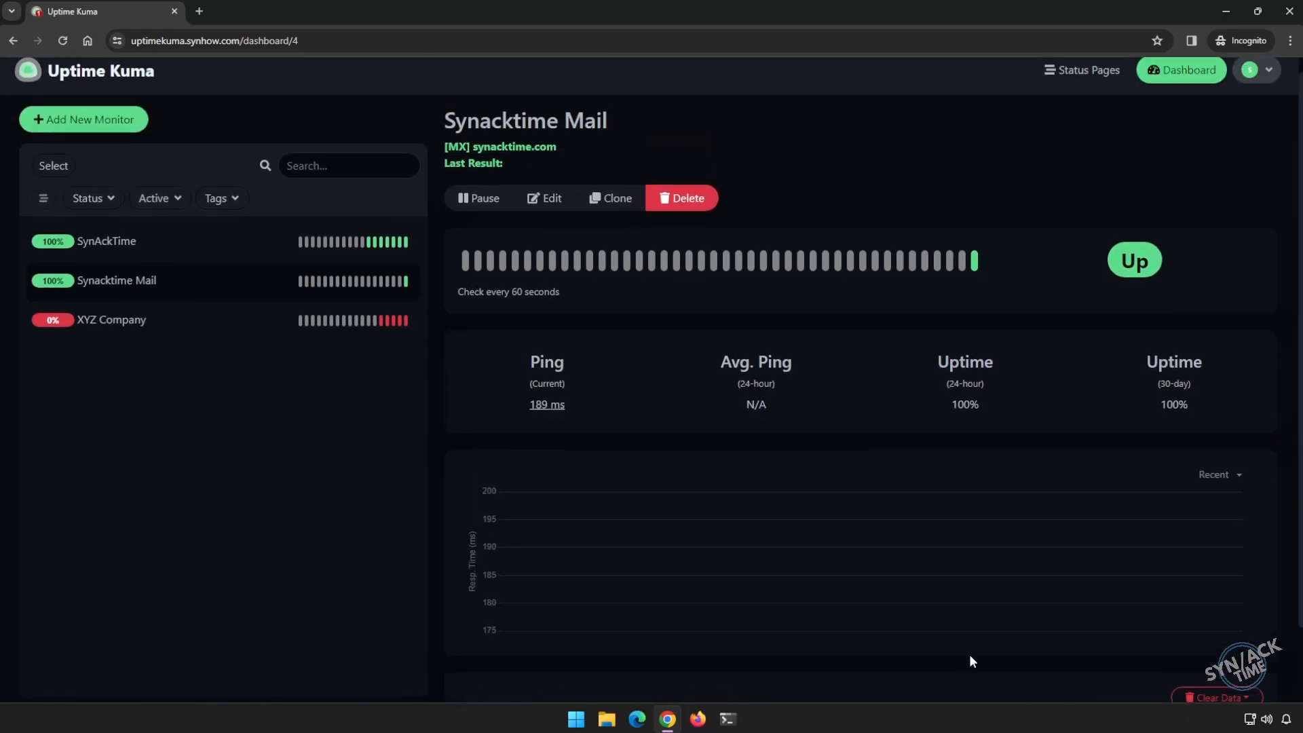
{"action": "scroll", "coordinate": [957, 660], "scroll_direction": "down", "scroll_amount": 1}
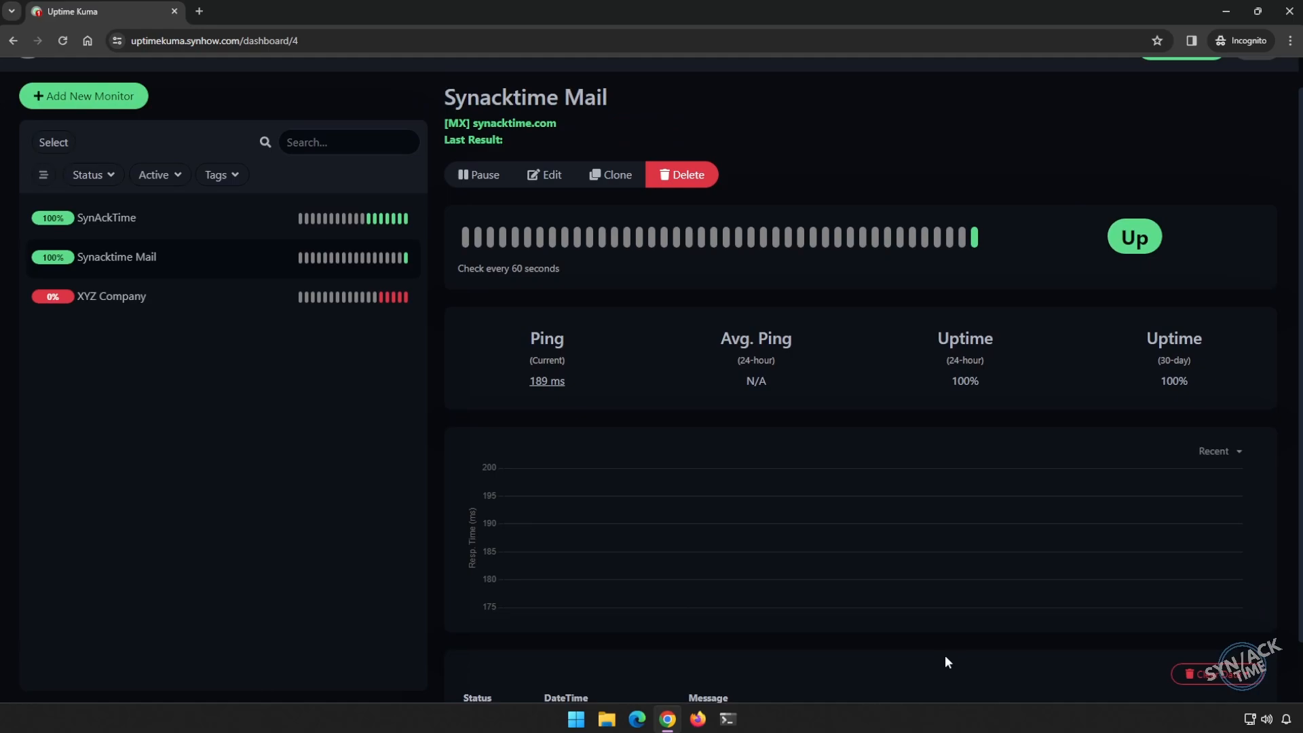
{"action": "left_click", "coordinate": [547, 175]}
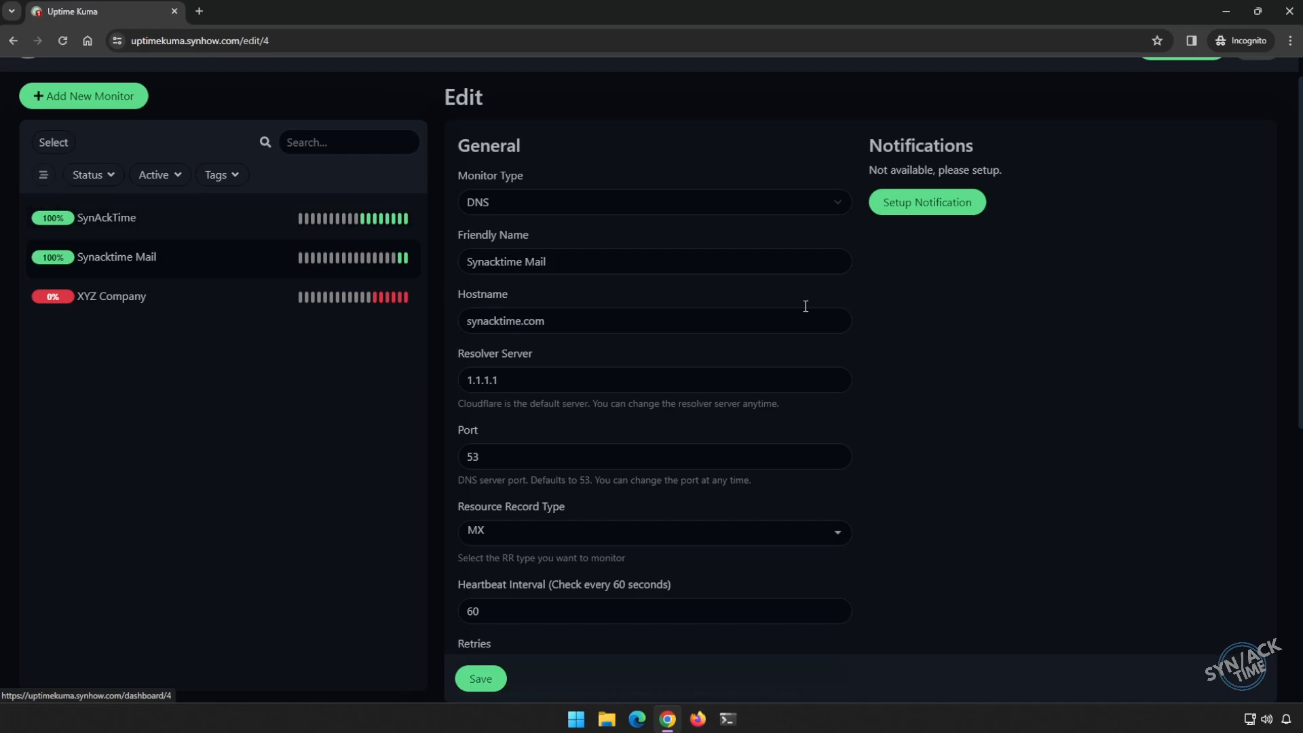
{"action": "left_click", "coordinate": [927, 203]}
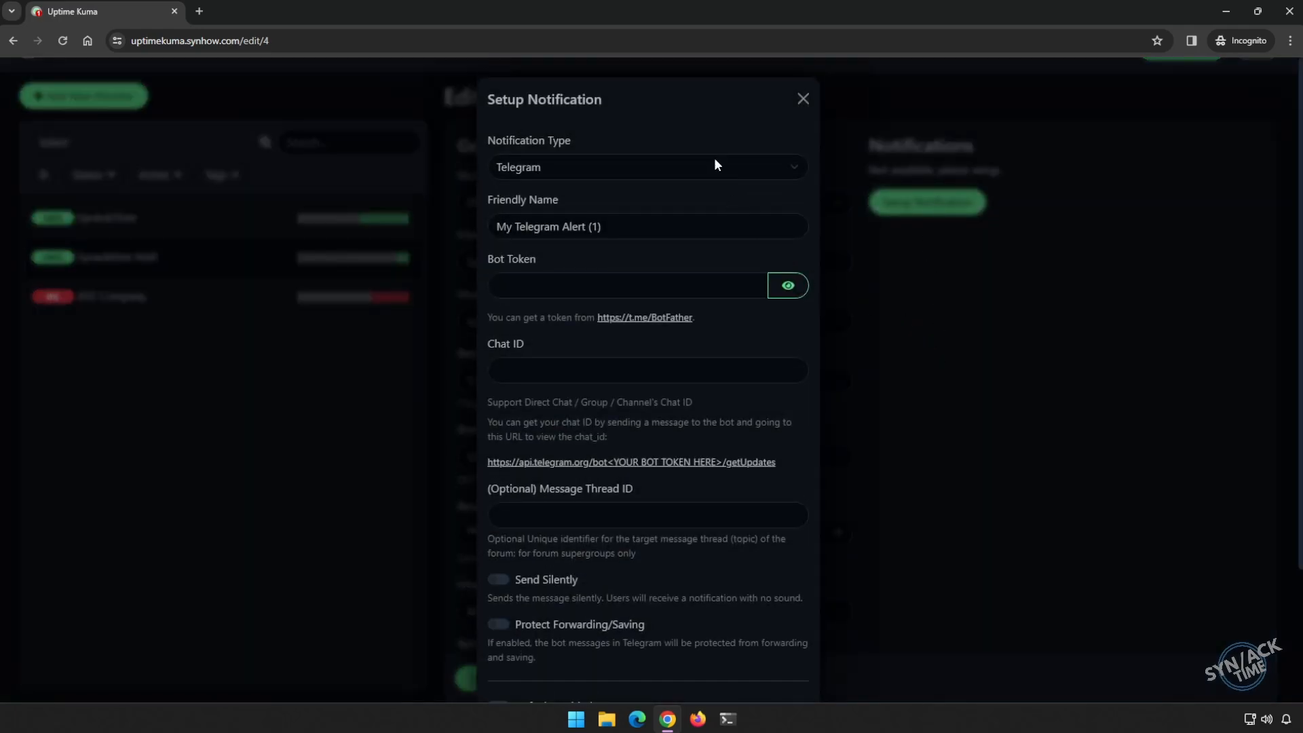
Browse the available notification types and select Webhook to view its settings.
{"action": "left_click", "coordinate": [717, 166]}
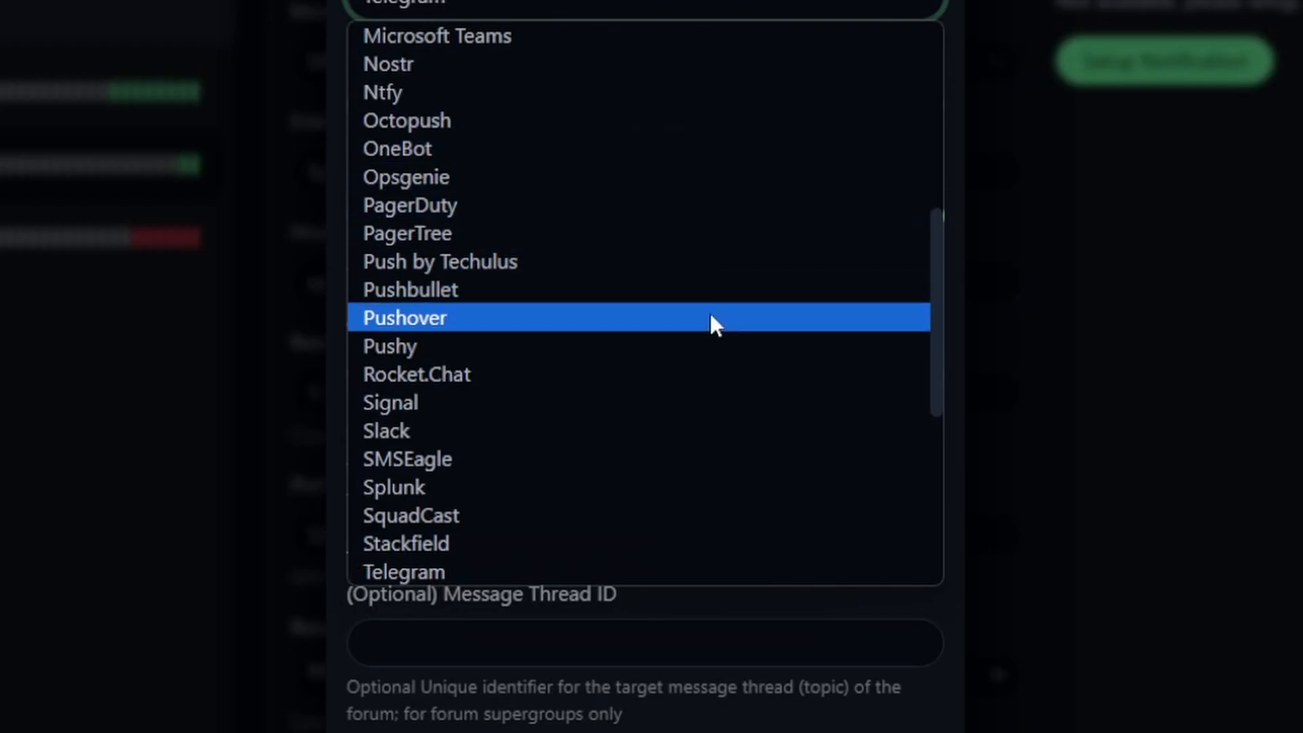
{"action": "scroll", "coordinate": [711, 316], "scroll_direction": "down", "scroll_amount": 5}
{"action": "scroll", "coordinate": [707, 343], "scroll_direction": "up", "scroll_amount": 12}
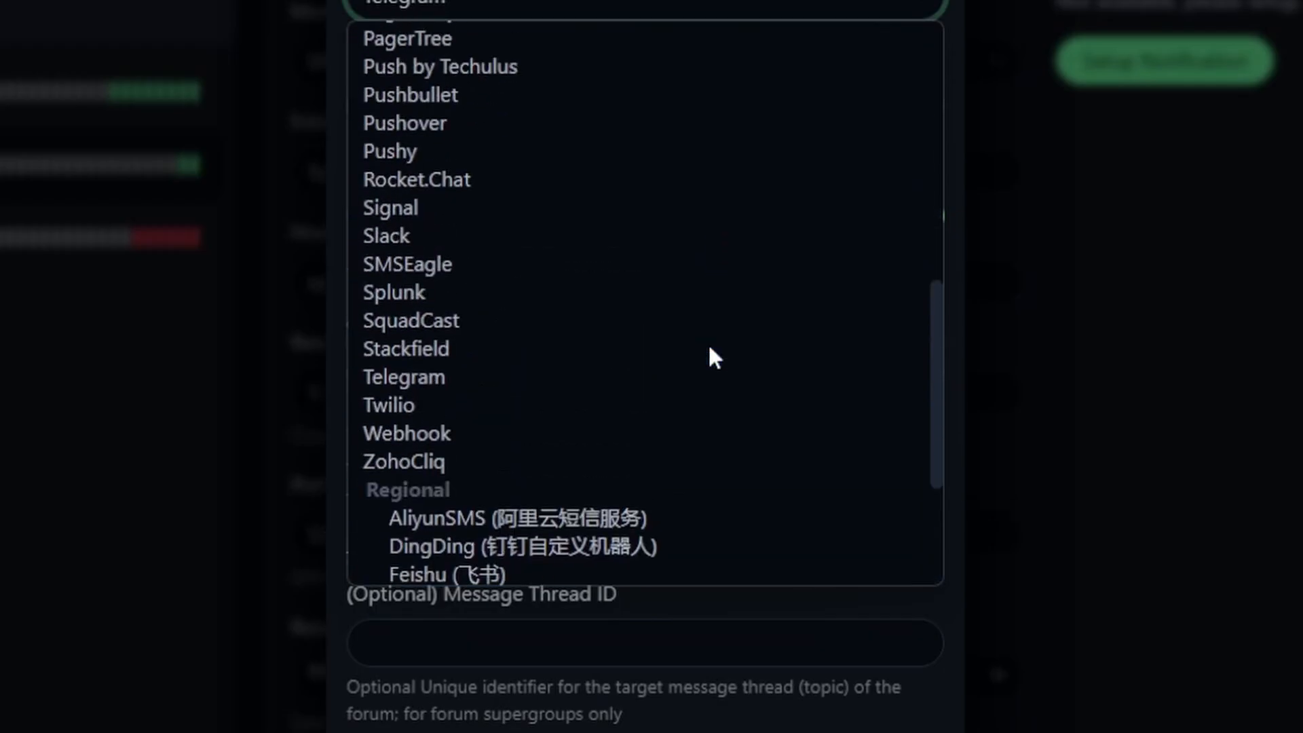
{"action": "scroll", "coordinate": [707, 343], "scroll_direction": "down", "scroll_amount": 2}
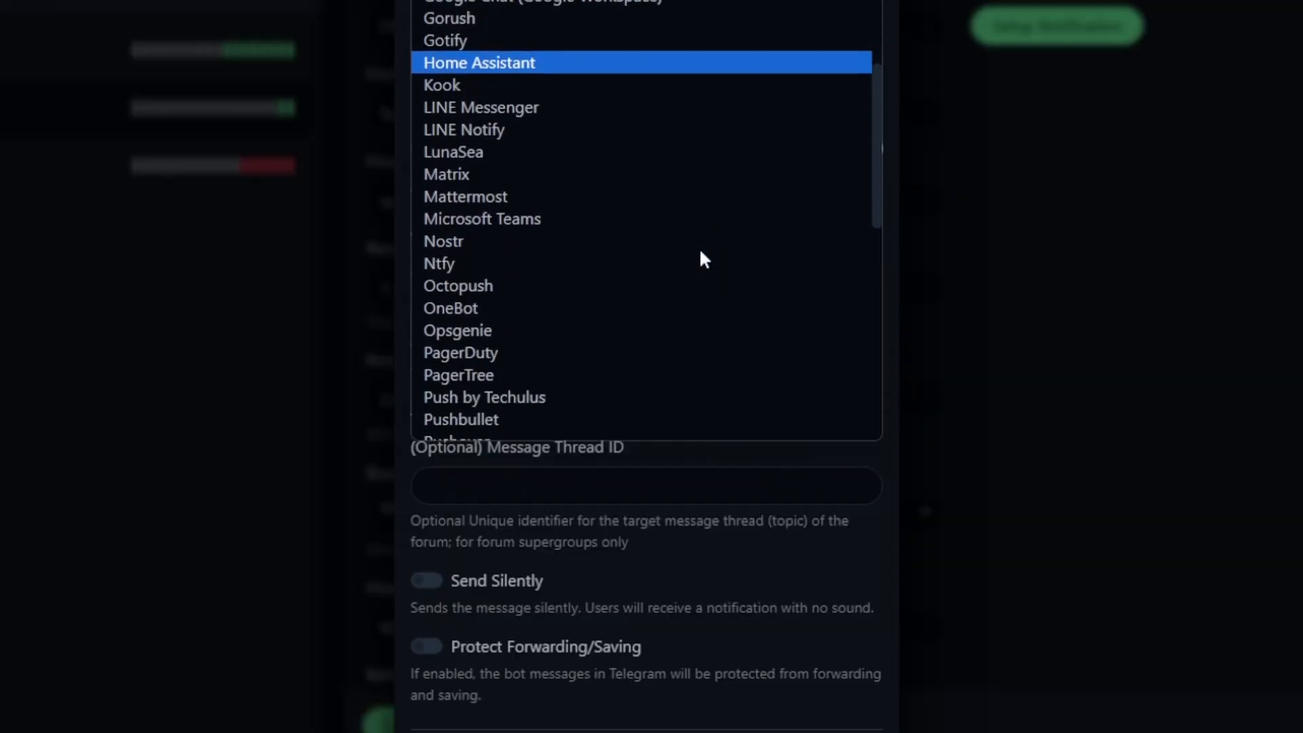
{"action": "scroll", "coordinate": [703, 258], "scroll_direction": "down", "scroll_amount": 3}
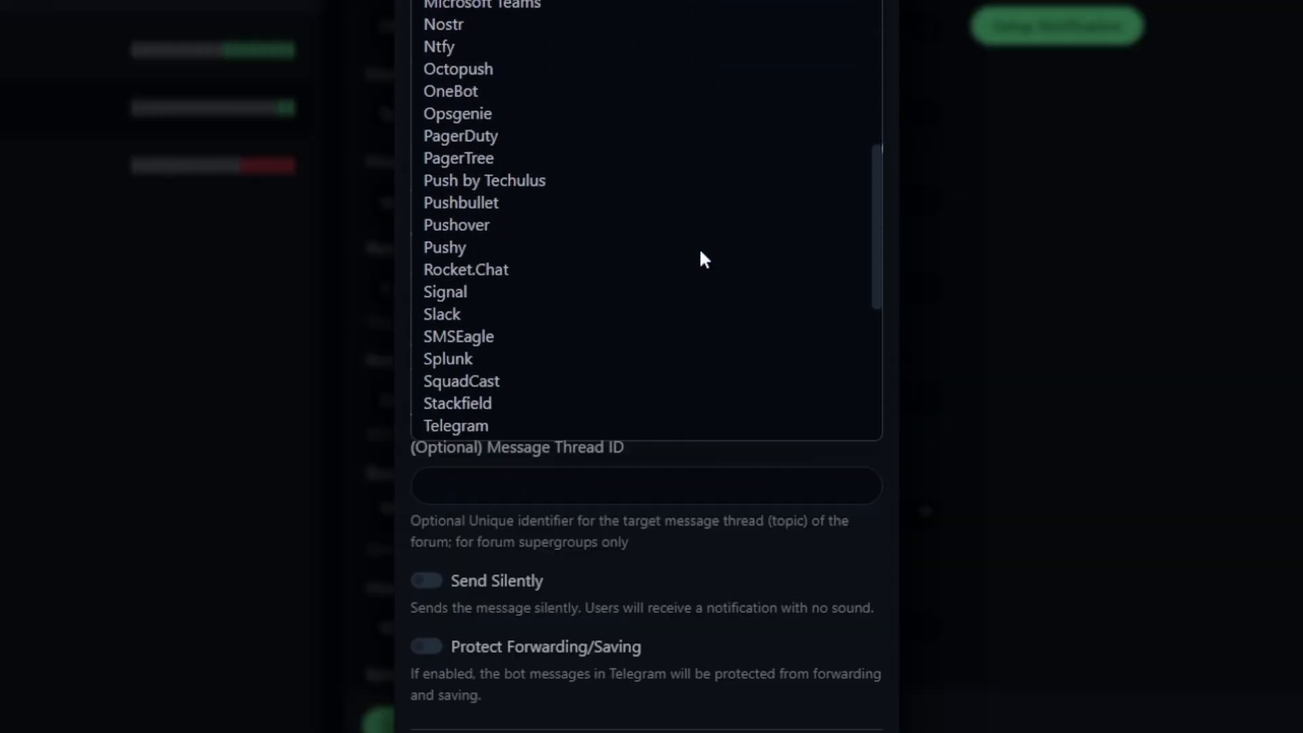
{"action": "scroll", "coordinate": [695, 267], "scroll_direction": "down", "scroll_amount": 3}
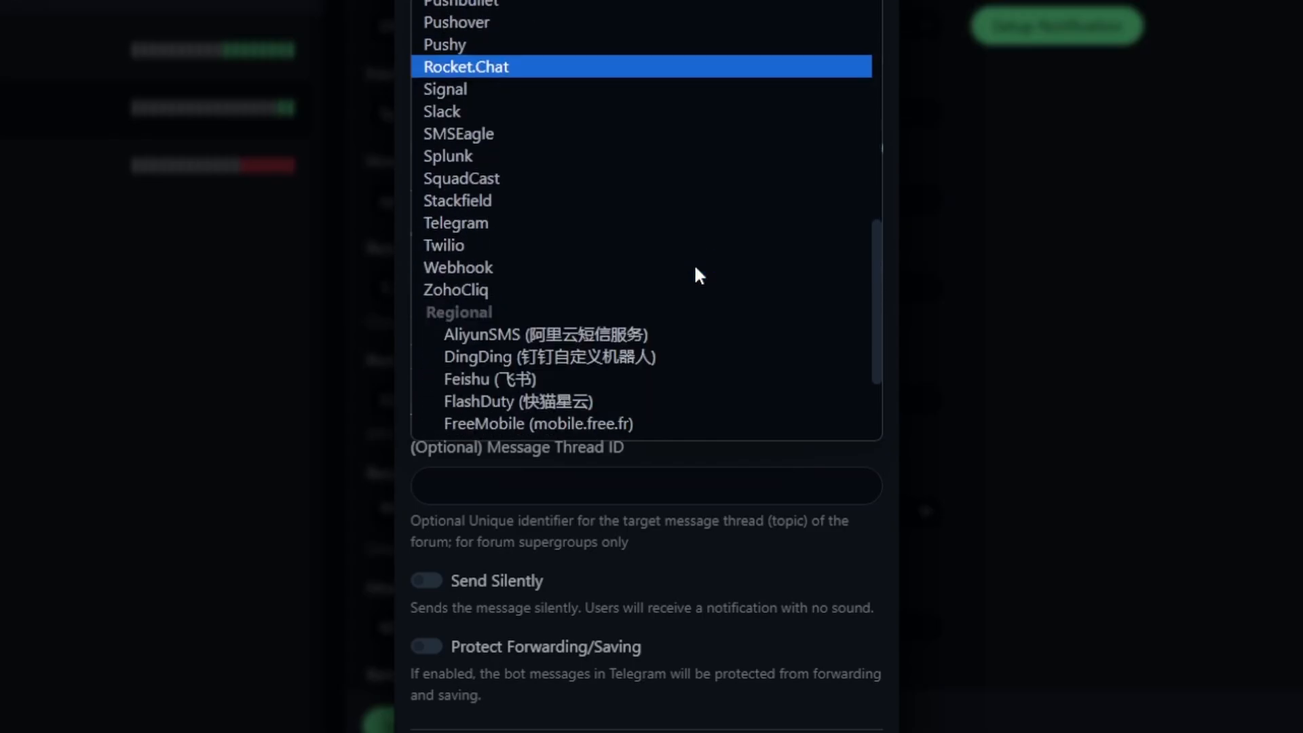
{"action": "left_click", "coordinate": [616, 269]}
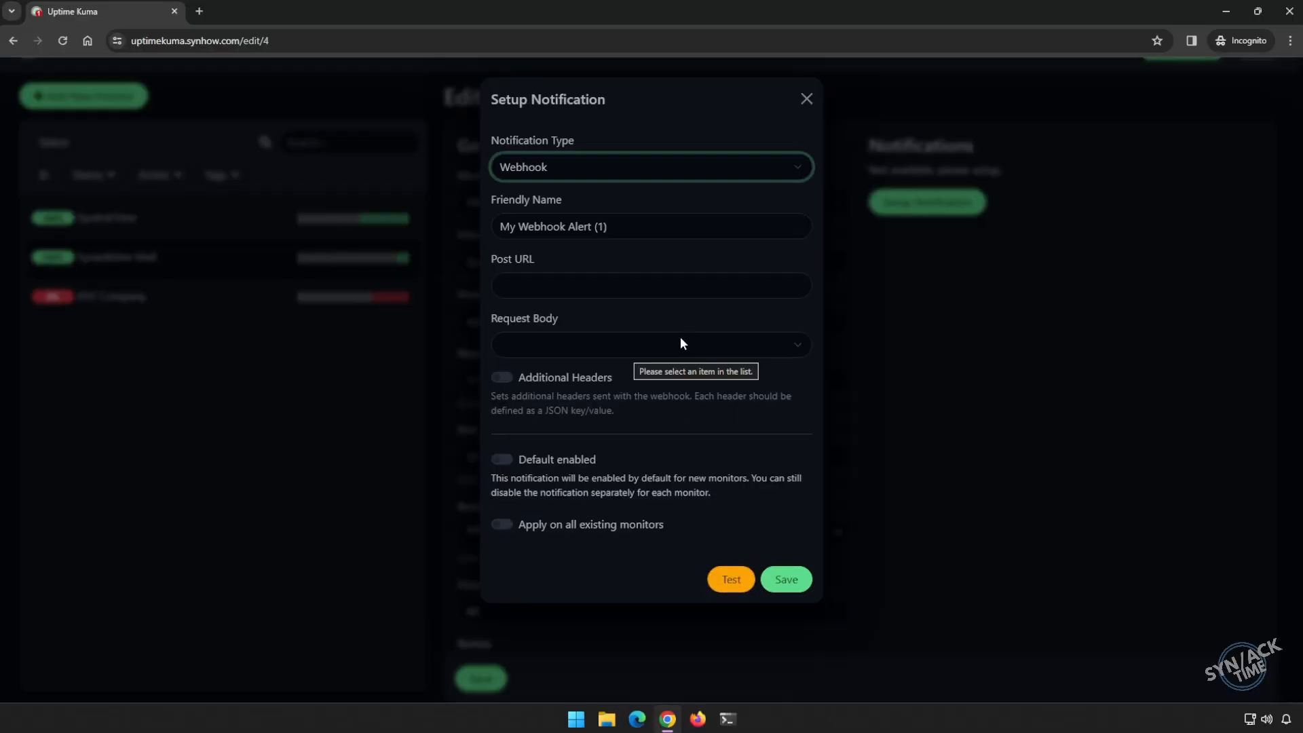
Review the rest of the notification types and the monitor types offered for a new monitor.
{"action": "left_click", "coordinate": [652, 181]}
{"action": "scroll", "coordinate": [636, 276], "scroll_direction": "up", "scroll_amount": 2}
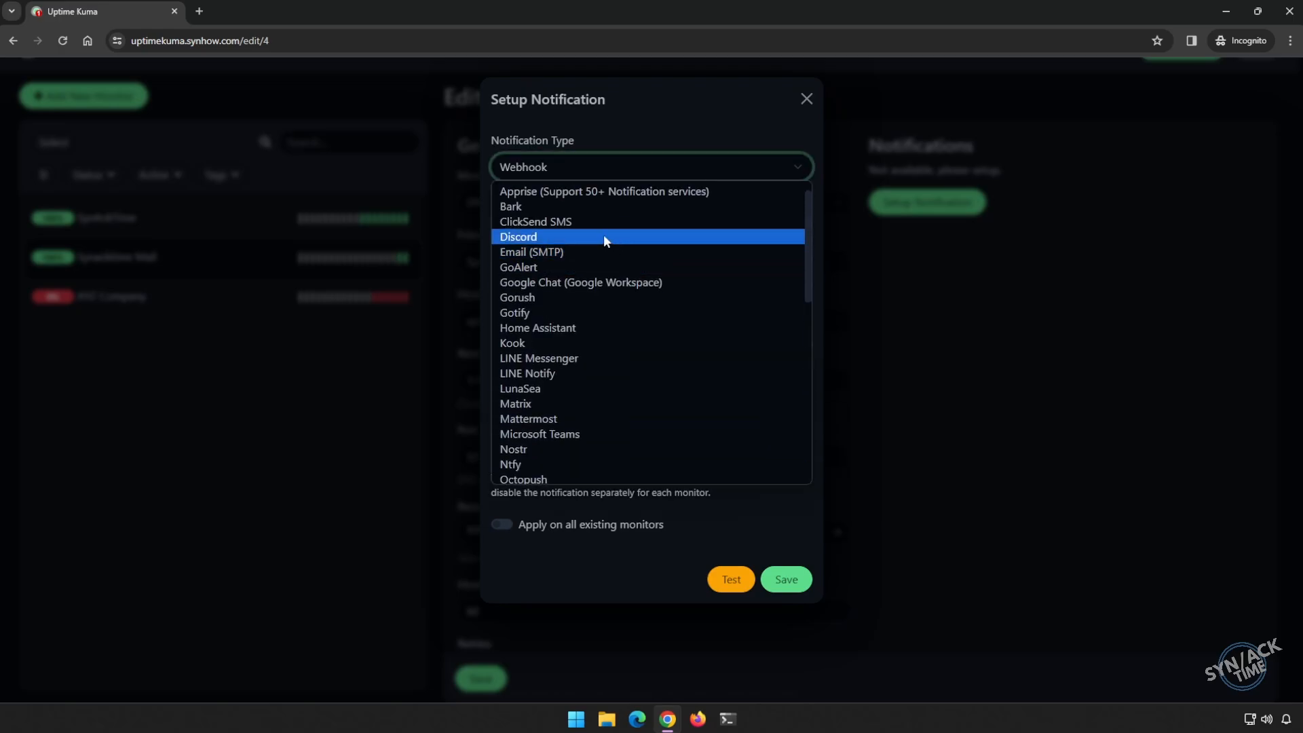
{"action": "scroll", "coordinate": [601, 253], "scroll_direction": "down", "scroll_amount": 5}
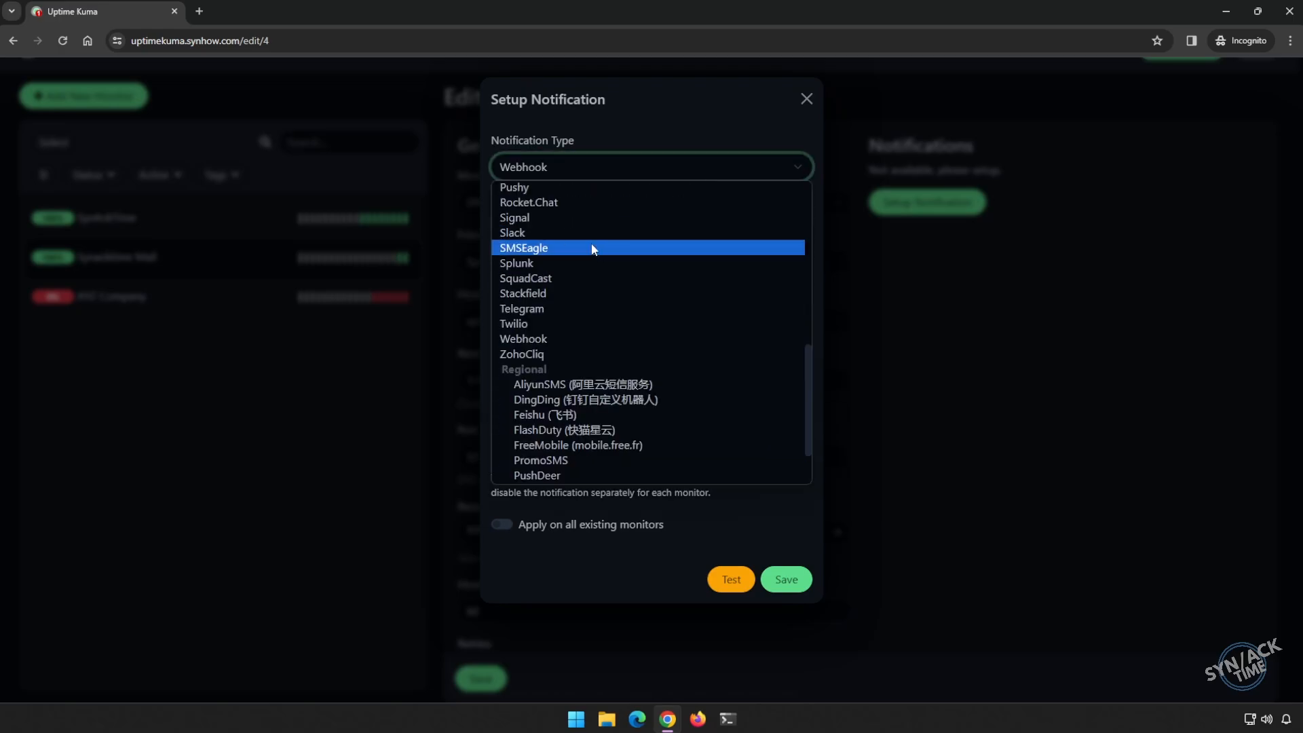
{"action": "scroll", "coordinate": [596, 251], "scroll_direction": "up", "scroll_amount": 1}
{"action": "left_click", "coordinate": [591, 252]}
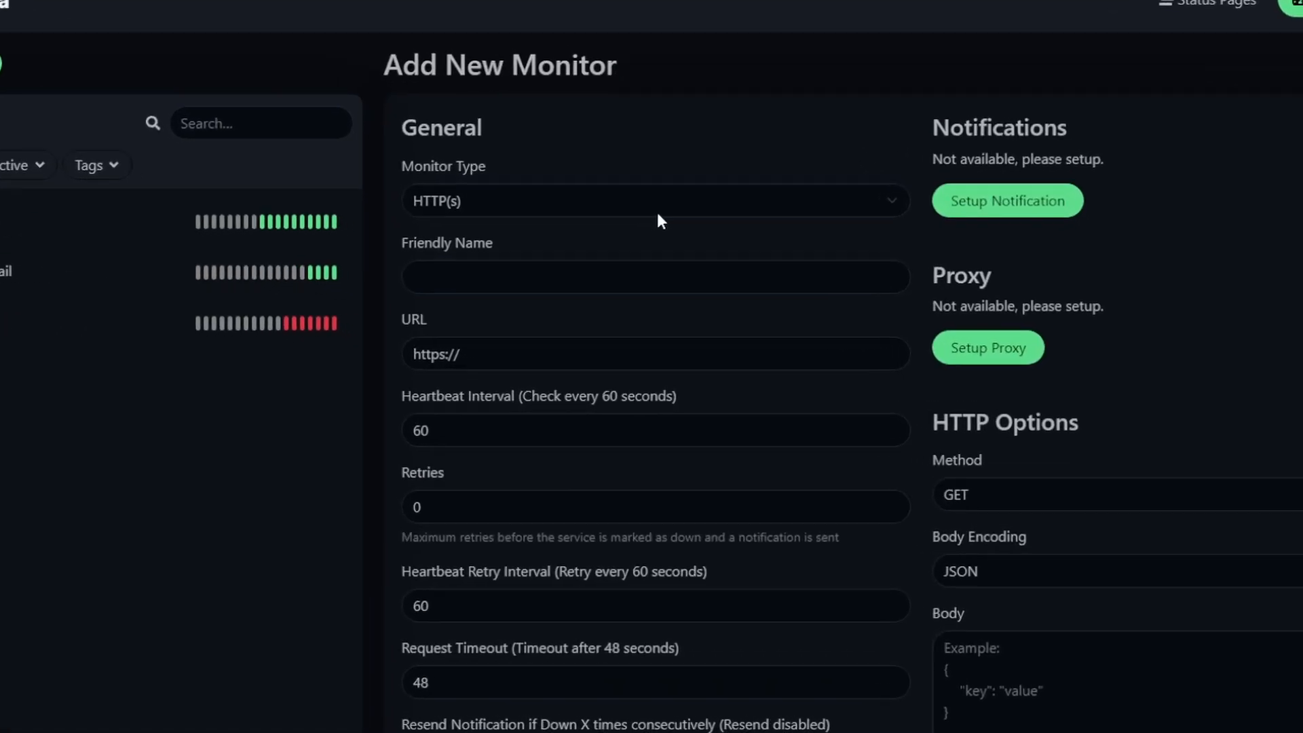
{"action": "left_click", "coordinate": [656, 245]}
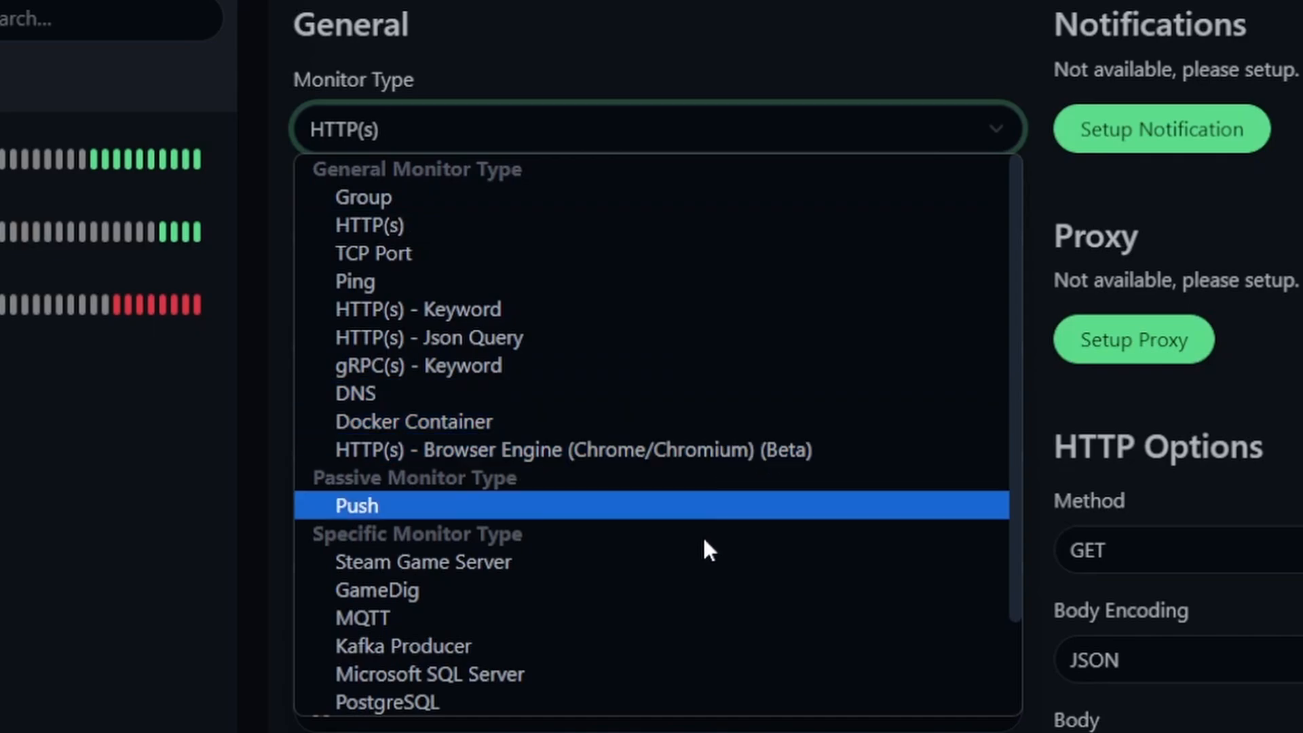
{"action": "scroll", "coordinate": [672, 611], "scroll_direction": "down", "scroll_amount": 2}
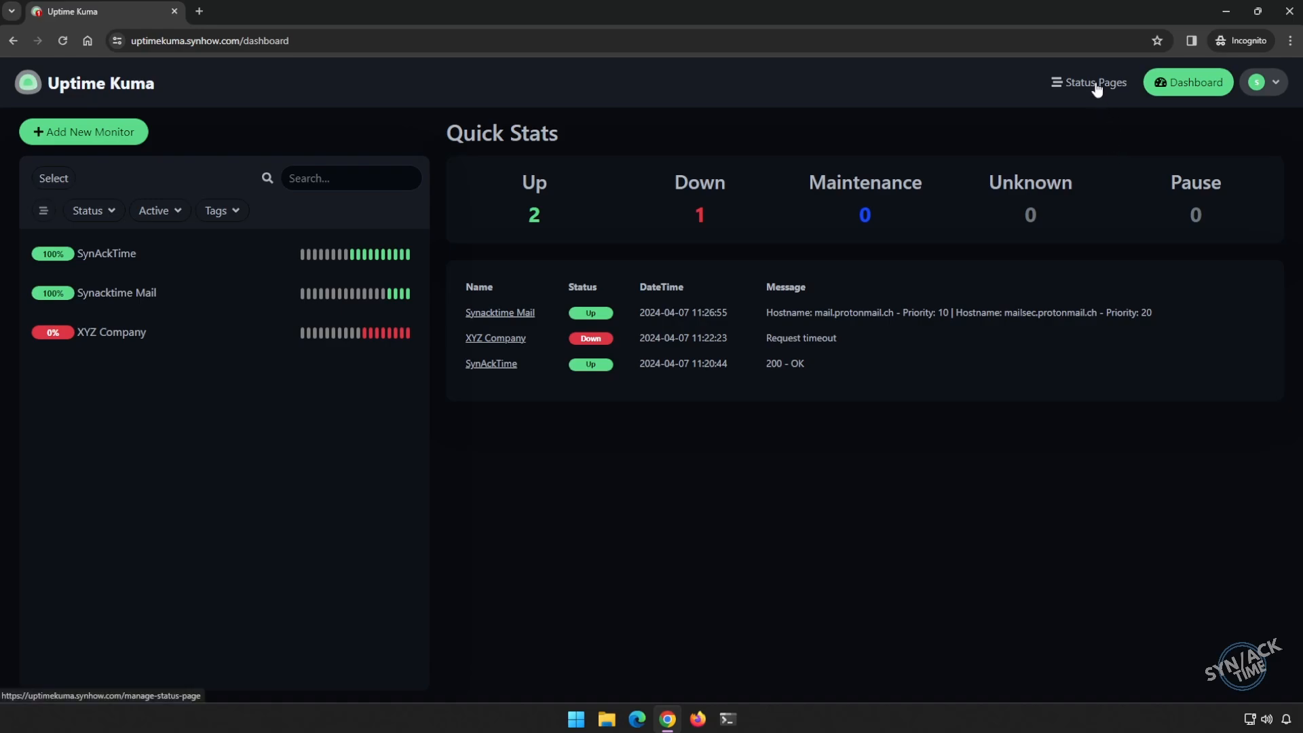
Create a new status page named Synacktime with the slug synacktime.
{"action": "left_click", "coordinate": [1093, 82]}
{"action": "type", "text": "Synacktime"}
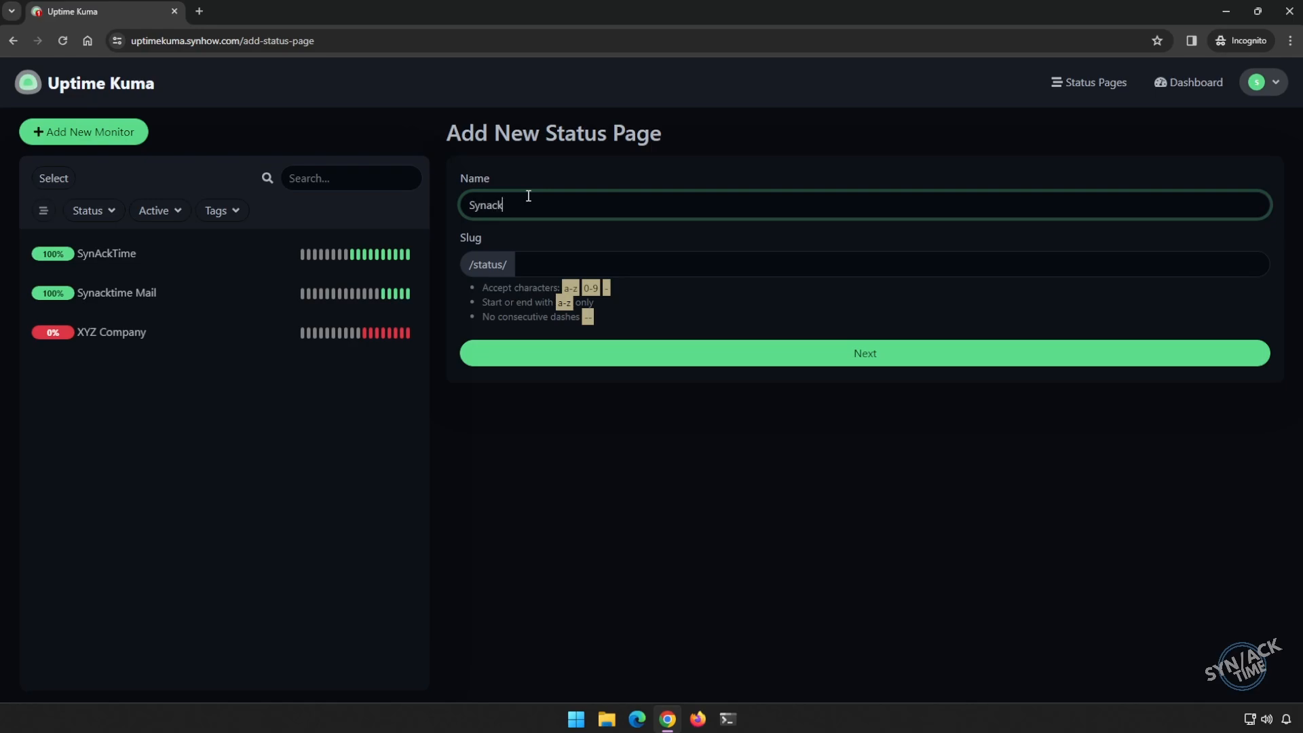
{"action": "key", "text": "Tab"}
{"action": "type", "text": "synacktime"}
{"action": "left_click", "coordinate": [866, 352]}
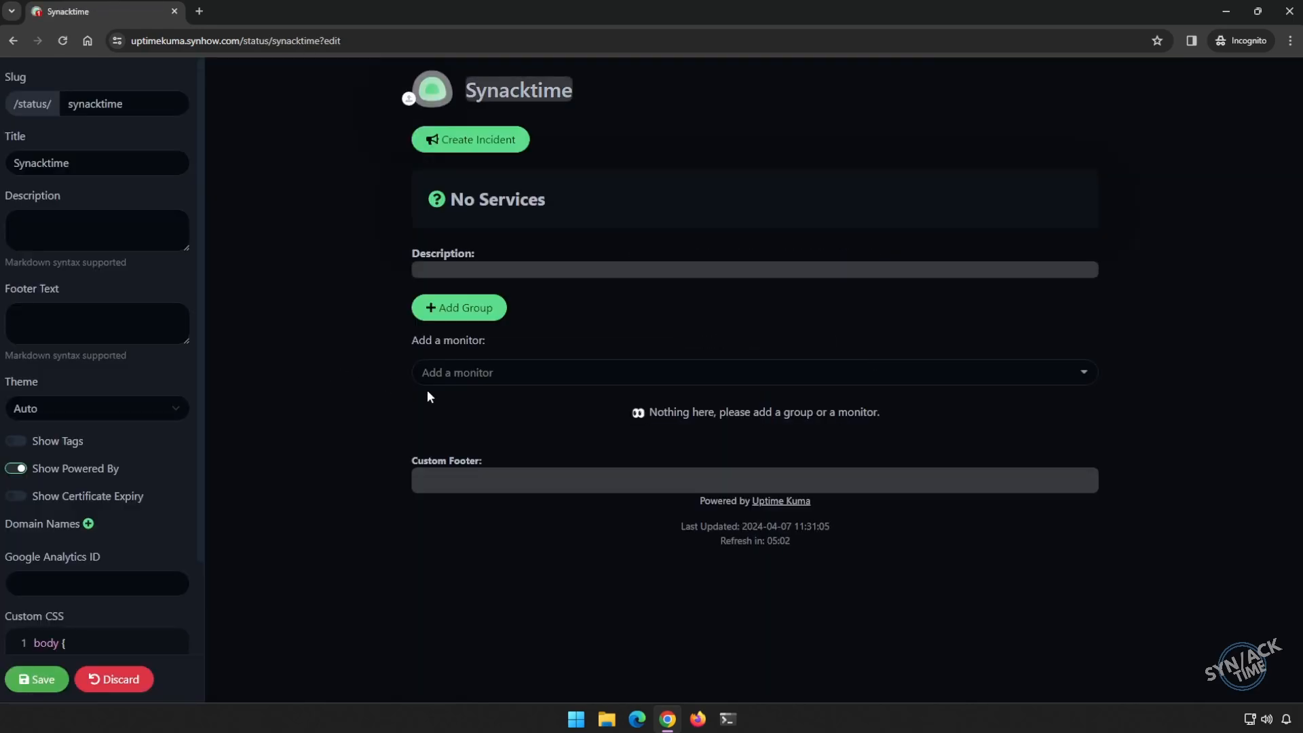
Add the SynAckTime, XYZ Company and Synacktime Mail monitors to the status page and save it.
{"action": "left_click", "coordinate": [497, 372]}
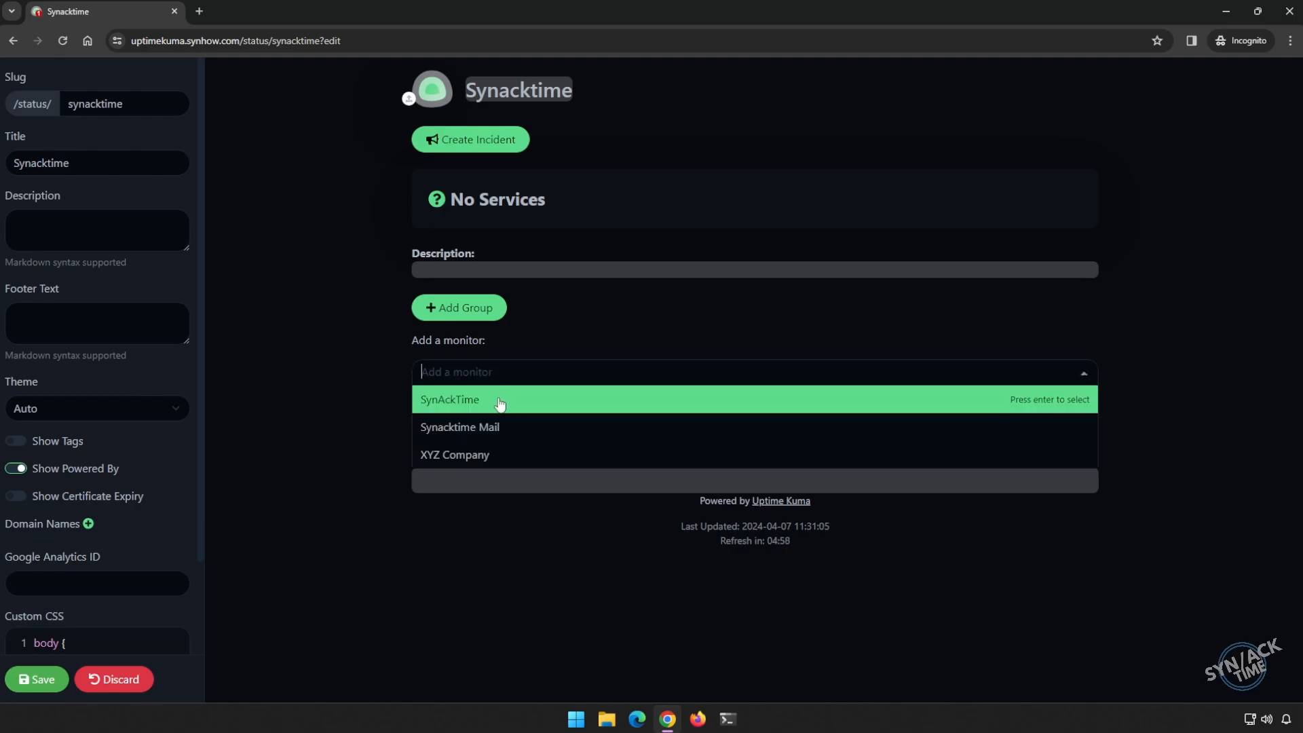
{"action": "left_click", "coordinate": [500, 404]}
{"action": "left_click", "coordinate": [540, 380]}
{"action": "left_click", "coordinate": [526, 424]}
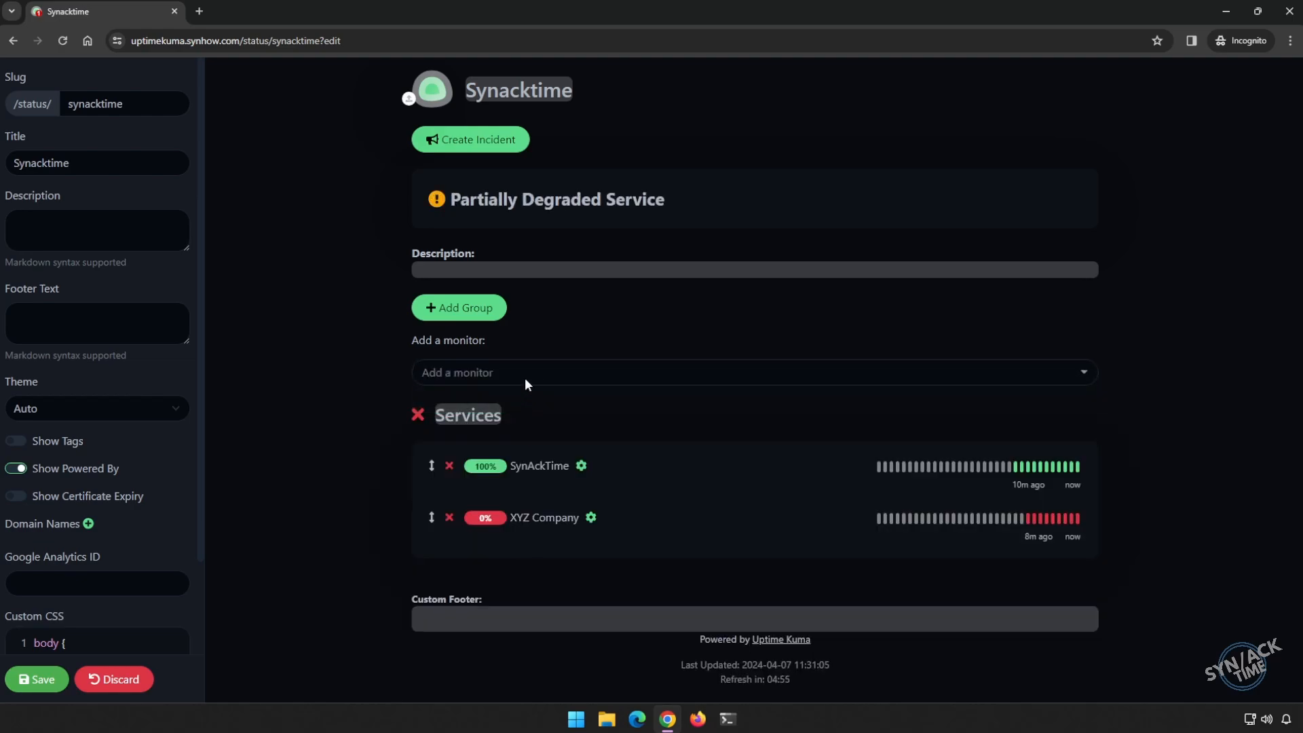
{"action": "left_click", "coordinate": [525, 376]}
{"action": "left_click", "coordinate": [520, 401]}
{"action": "left_click", "coordinate": [41, 678]}
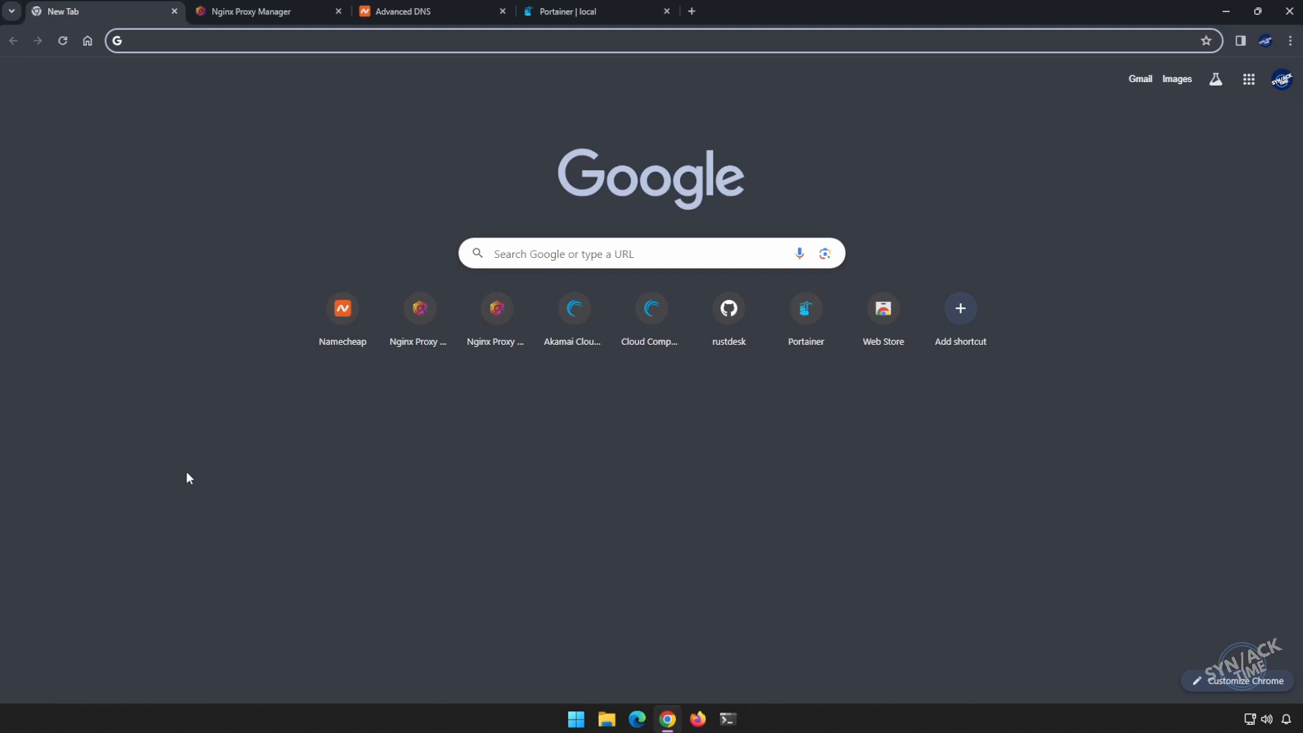
Search Google for "uptime kuma github" and open the louislam/uptime-kuma repository.
{"action": "left_click", "coordinate": [359, 42]}
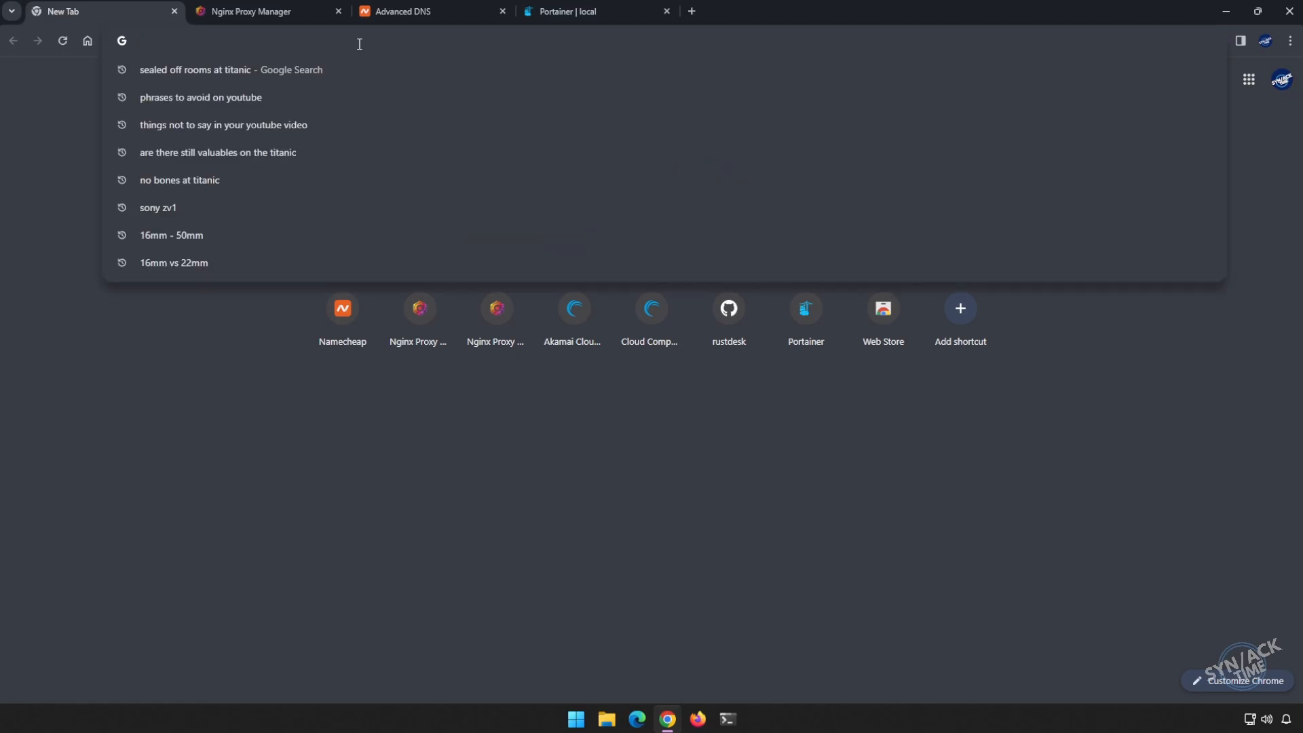
{"action": "type", "text": "uptime kuma"}
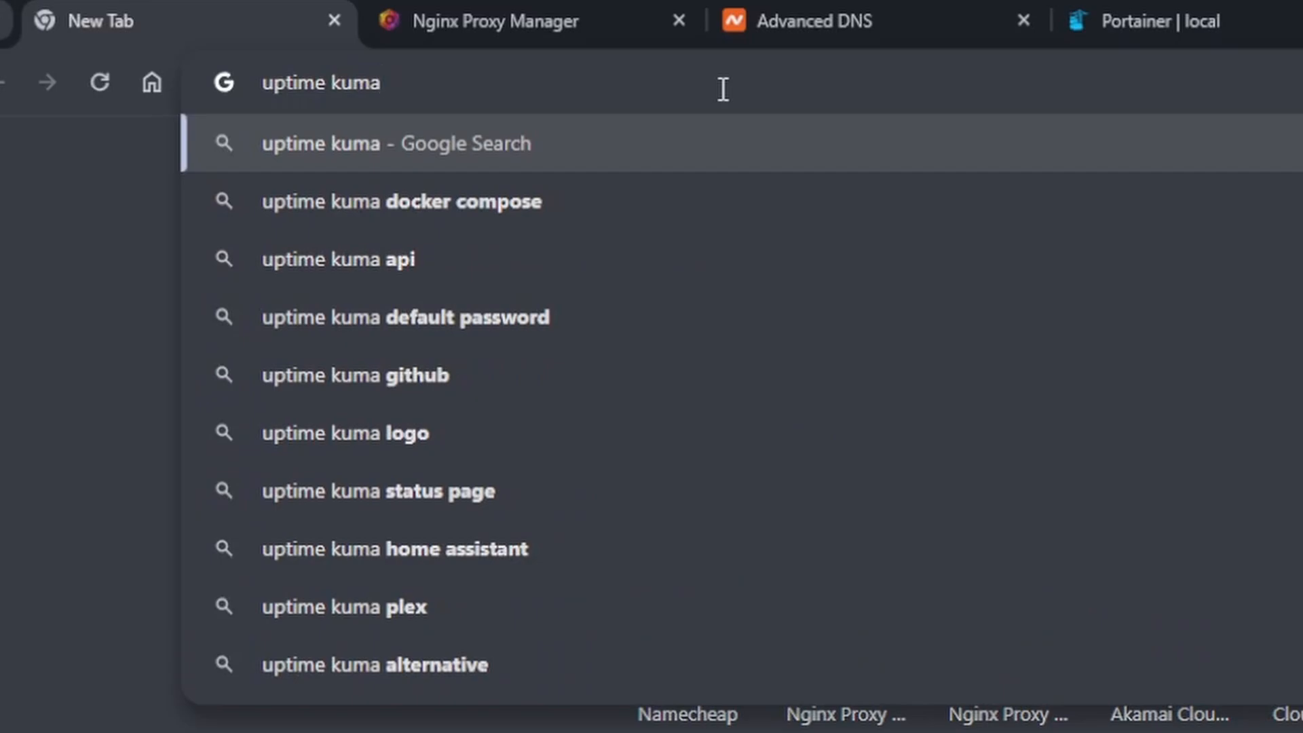
{"action": "type", "text": " github"}
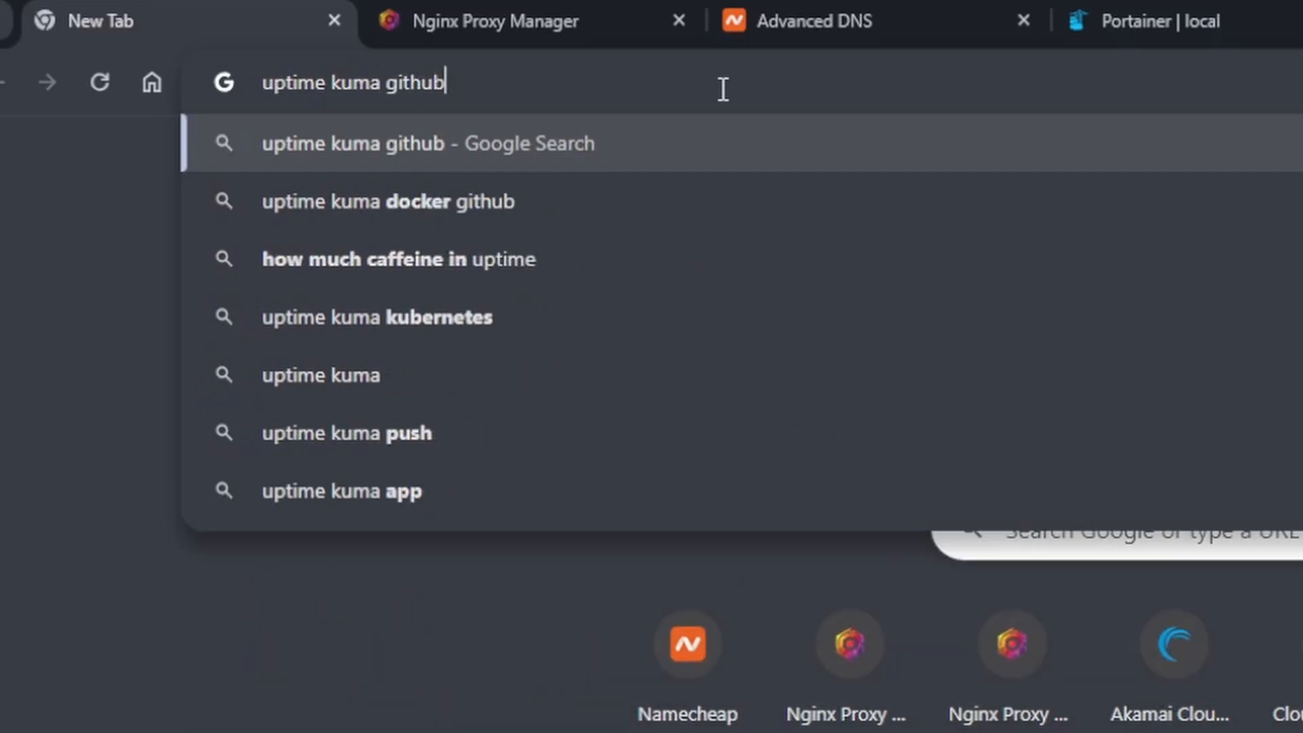
{"action": "key", "text": "Return"}
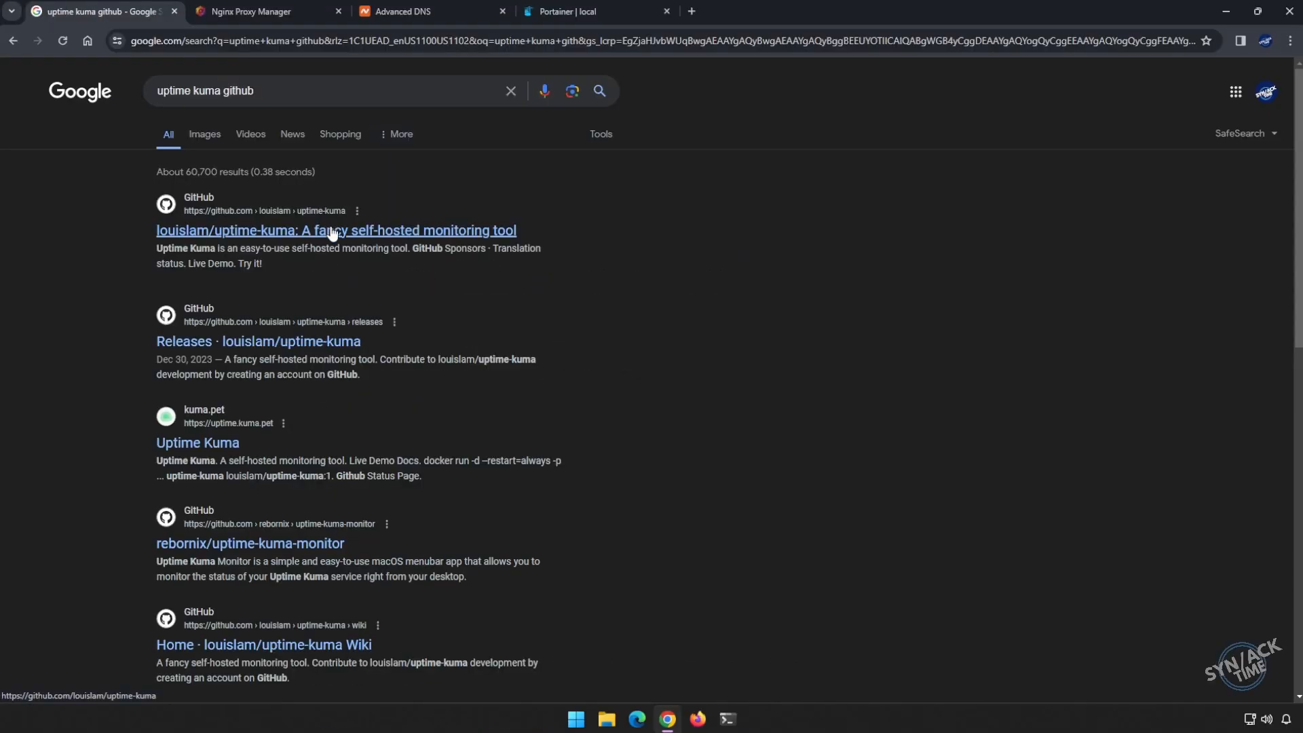
{"action": "left_click", "coordinate": [333, 232]}
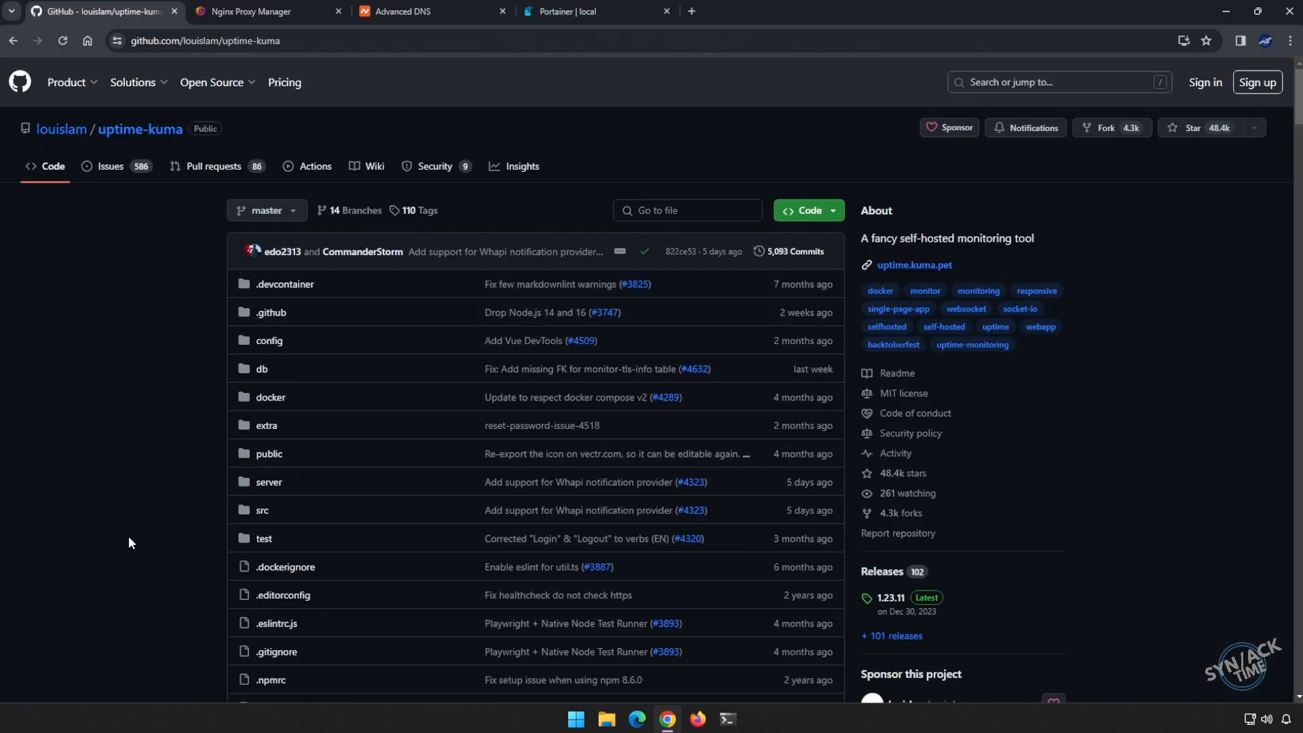
Find the Docker run command in the How to Install section of the repository's README.
{"action": "scroll", "coordinate": [132, 536], "scroll_direction": "down", "scroll_amount": 3}
{"action": "scroll", "coordinate": [160, 528], "scroll_direction": "down", "scroll_amount": 20}
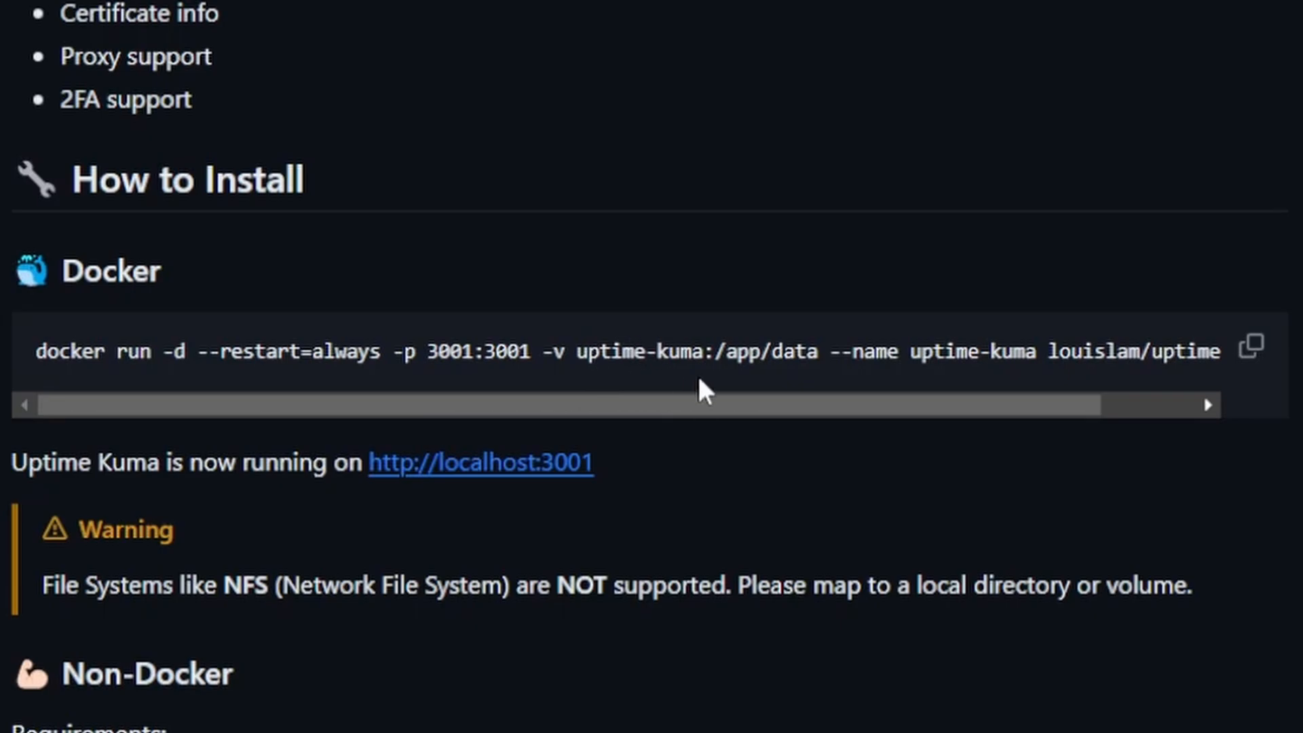
{"action": "left_click_drag", "start_coordinate": [737, 403], "coordinate": [701, 407]}
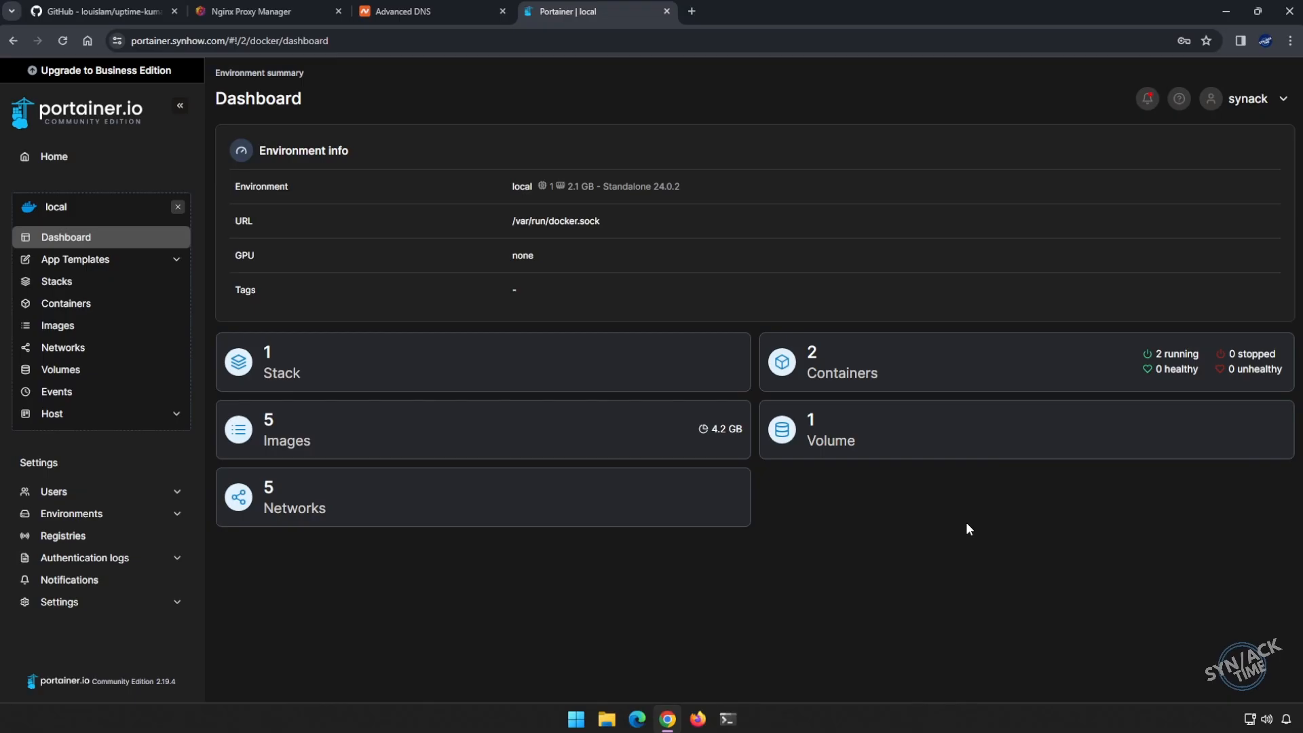
Switch to Portainer and create a volume named uptimekuma.
{"action": "left_click", "coordinate": [885, 437]}
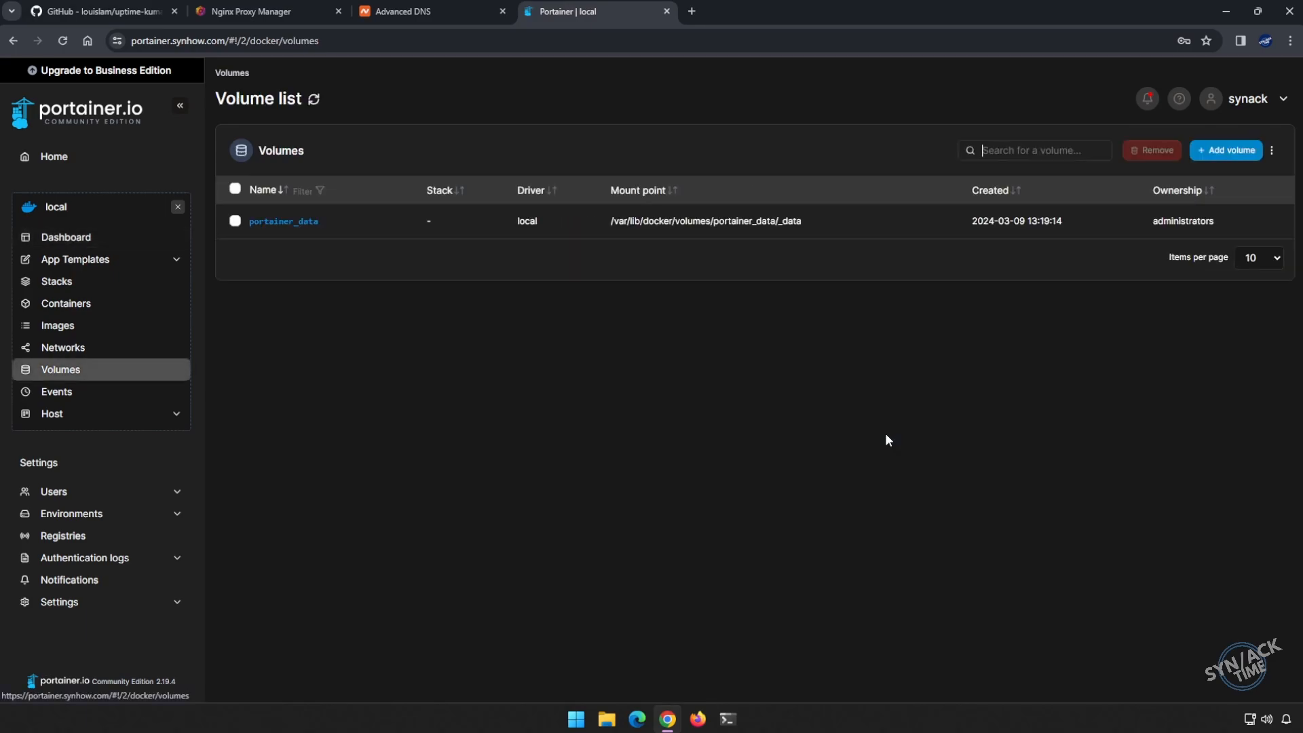
{"action": "left_click", "coordinate": [1226, 150]}
{"action": "left_click", "coordinate": [484, 158]}
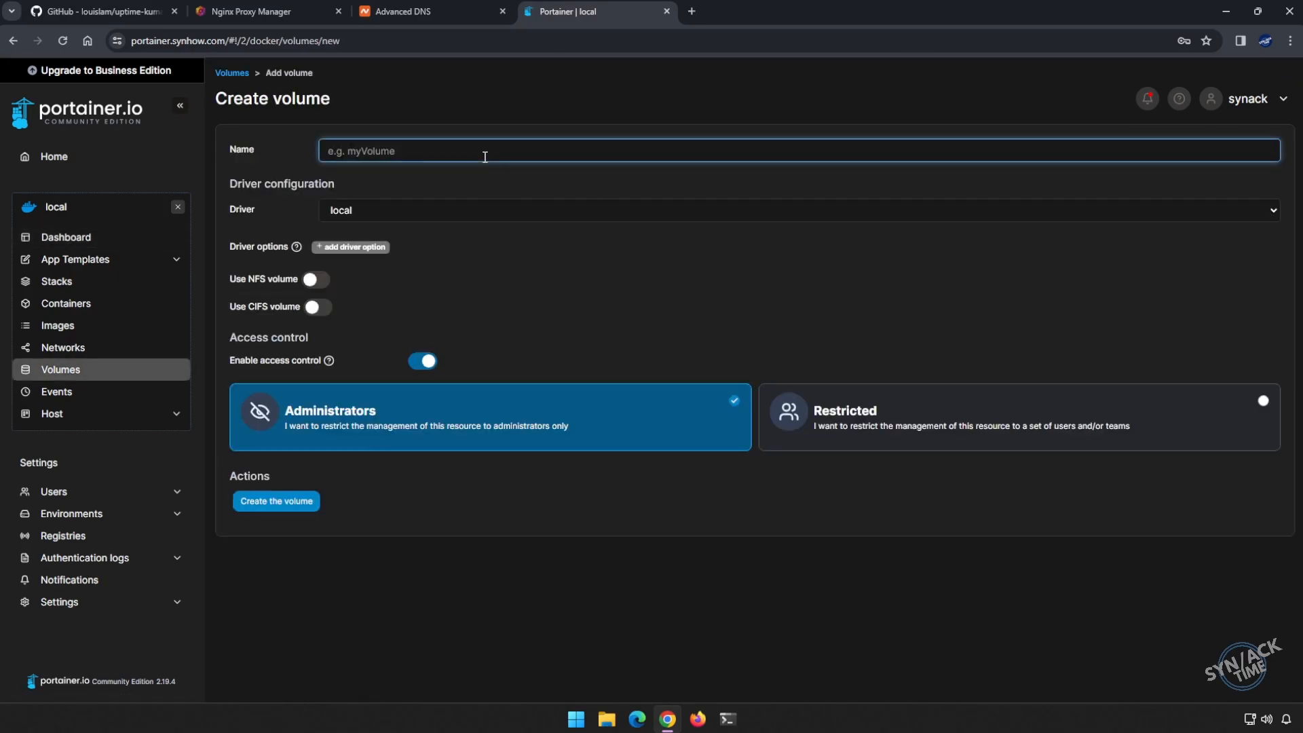
{"action": "type", "text": "uptimekuma"}
{"action": "left_click", "coordinate": [260, 501]}
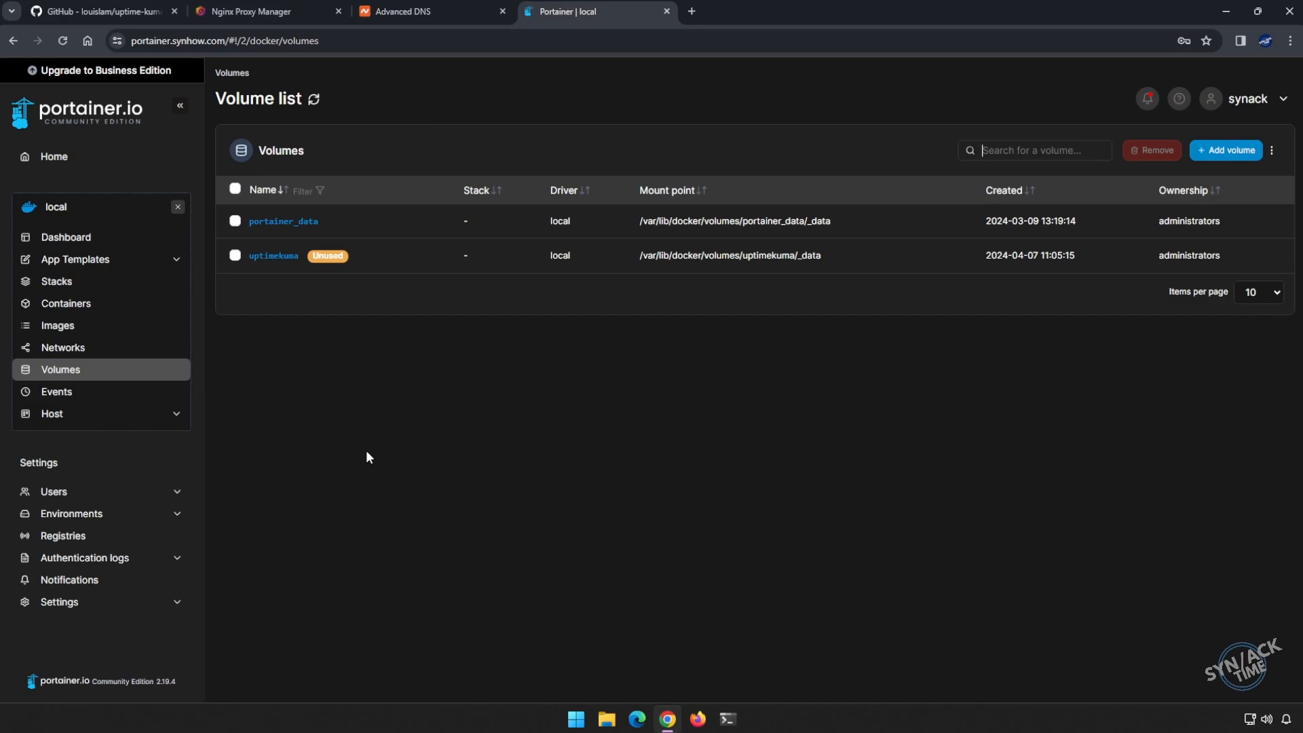
Open Portainer's network list and copy the portainer network's IPv4 subnet.
{"action": "left_click", "coordinate": [112, 346]}
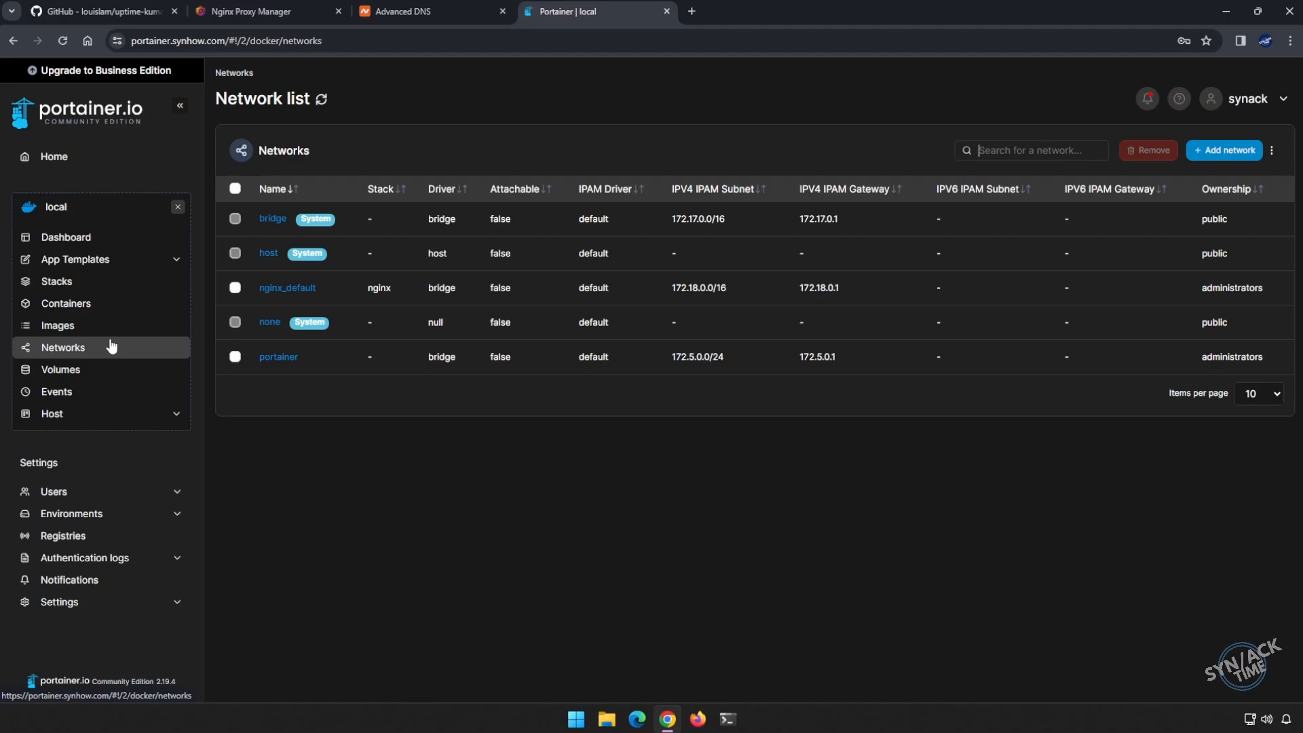
{"action": "left_click_drag", "start_coordinate": [670, 357], "coordinate": [726, 360]}
{"action": "key", "text": "ctrl+c"}
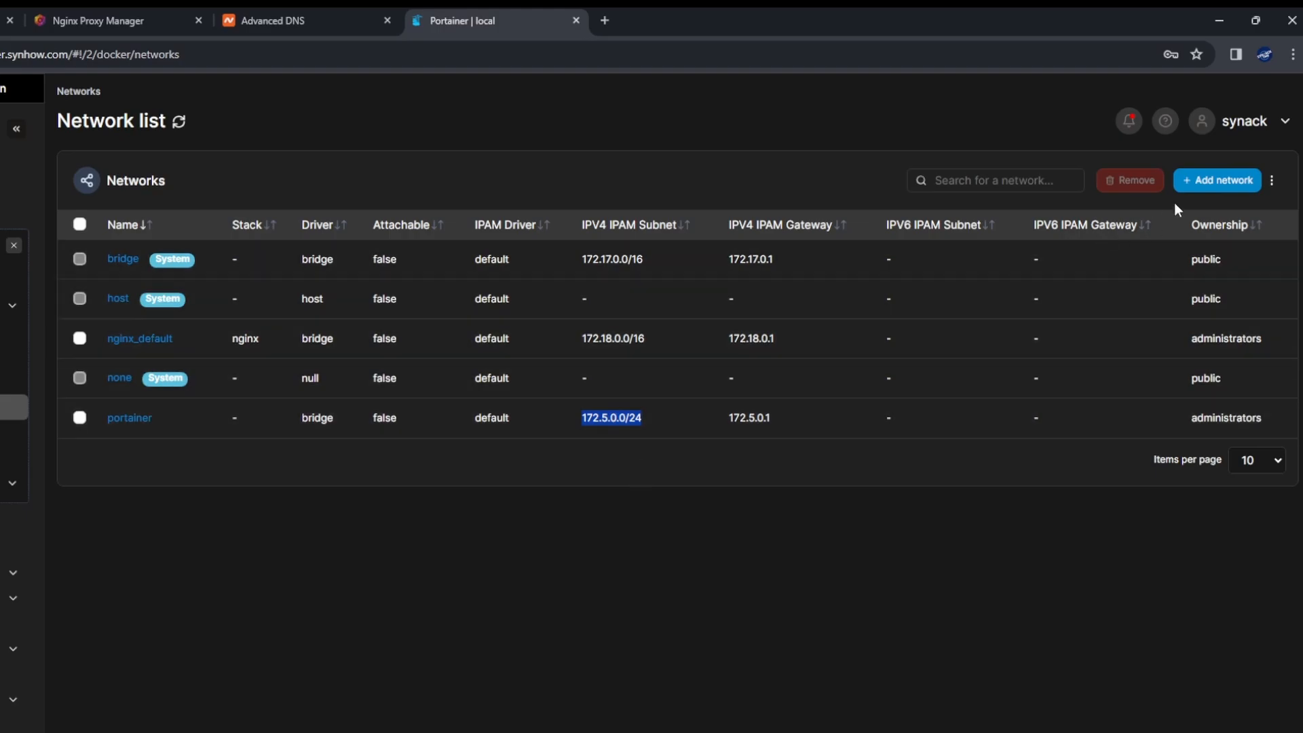
Create a bridge network named uptimekuma with the IPv4 subnet 172.19.0.0/24.
{"action": "left_click", "coordinate": [1211, 183]}
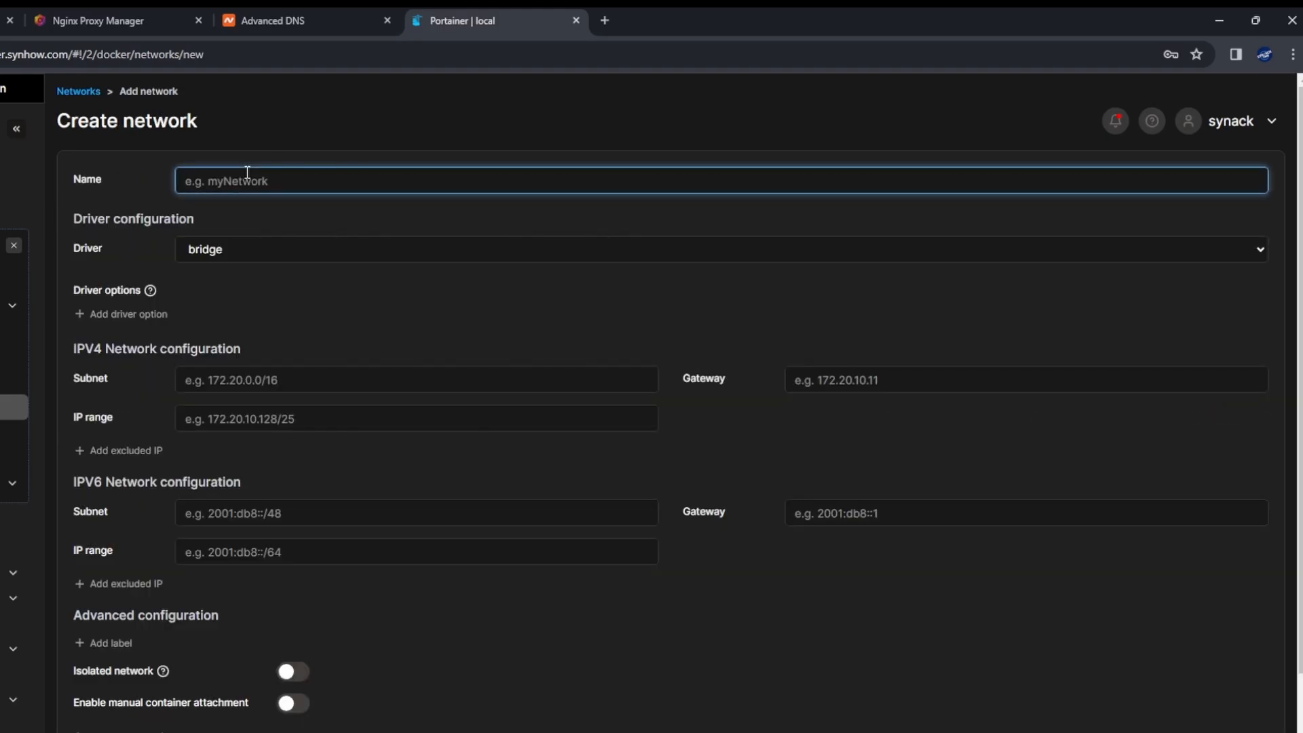
{"action": "type", "text": "uptimekuma"}
{"action": "left_click", "coordinate": [319, 378]}
{"action": "key", "text": "ctrl+v"}
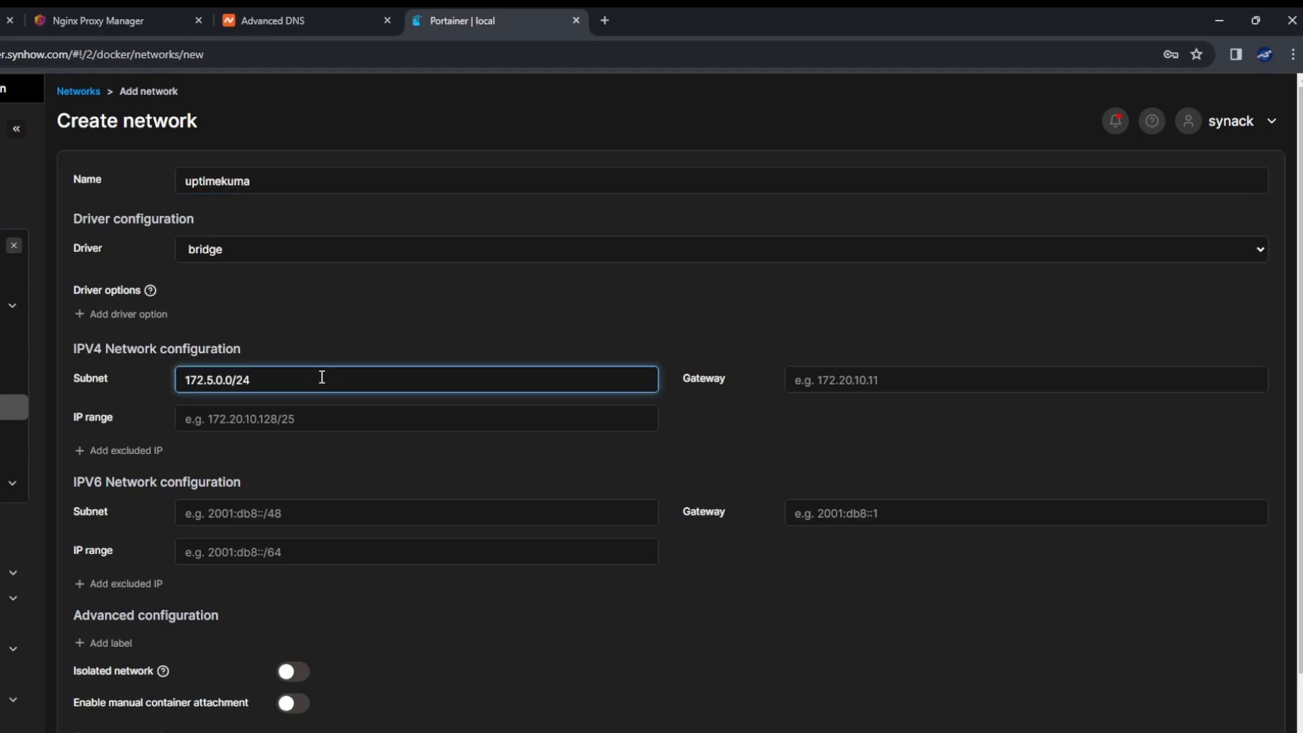
{"action": "left_click_drag", "start_coordinate": [207, 380], "coordinate": [214, 381]}
{"action": "type", "text": "19"}
{"action": "scroll", "coordinate": [475, 465], "scroll_direction": "down", "scroll_amount": 2}
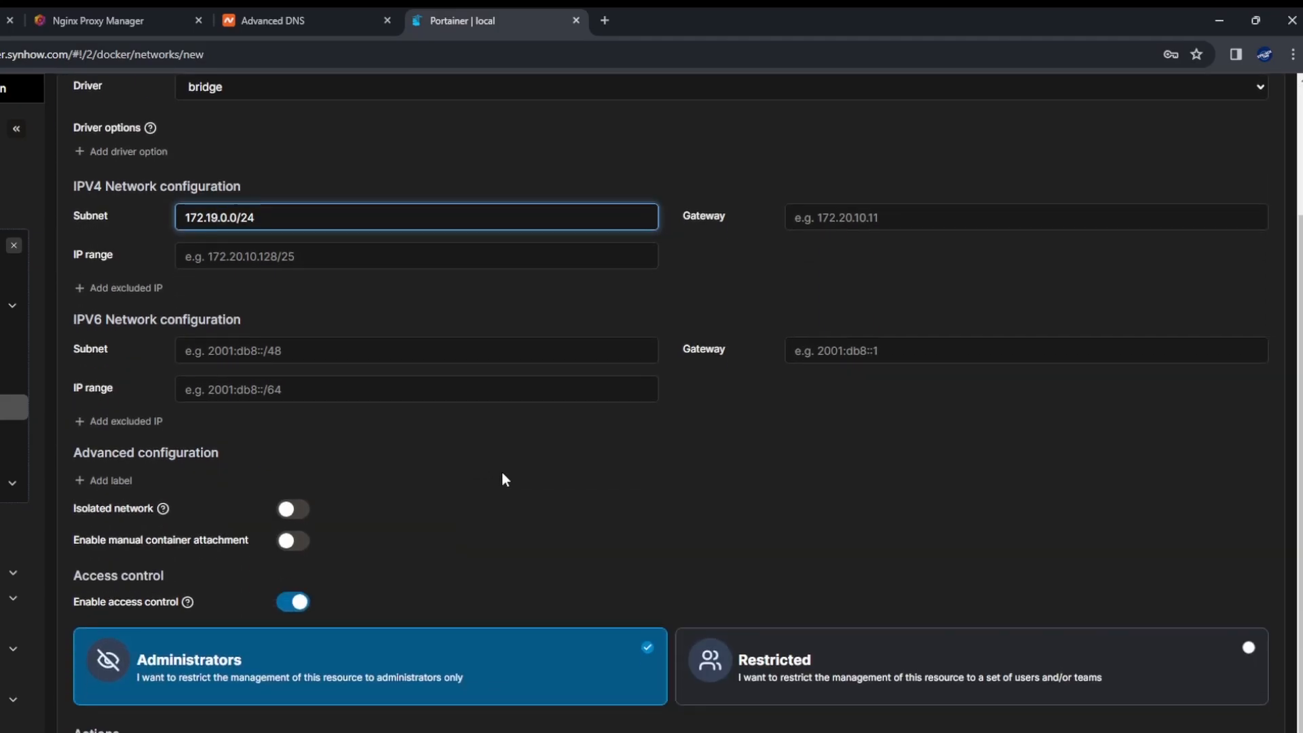
{"action": "left_click", "coordinate": [274, 657]}
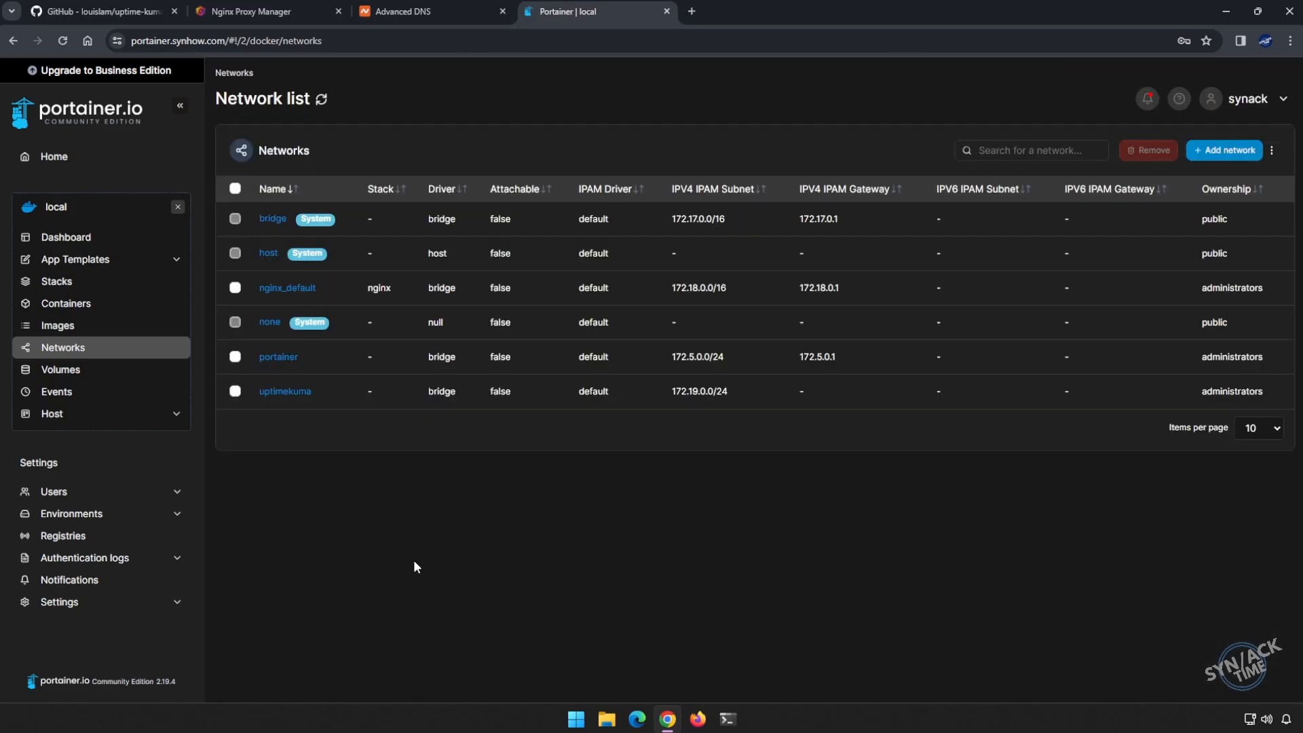
Start adding a new container in Portainer and copy the /app/data path from the Docker run command in the GitHub README.
{"action": "left_click", "coordinate": [78, 303]}
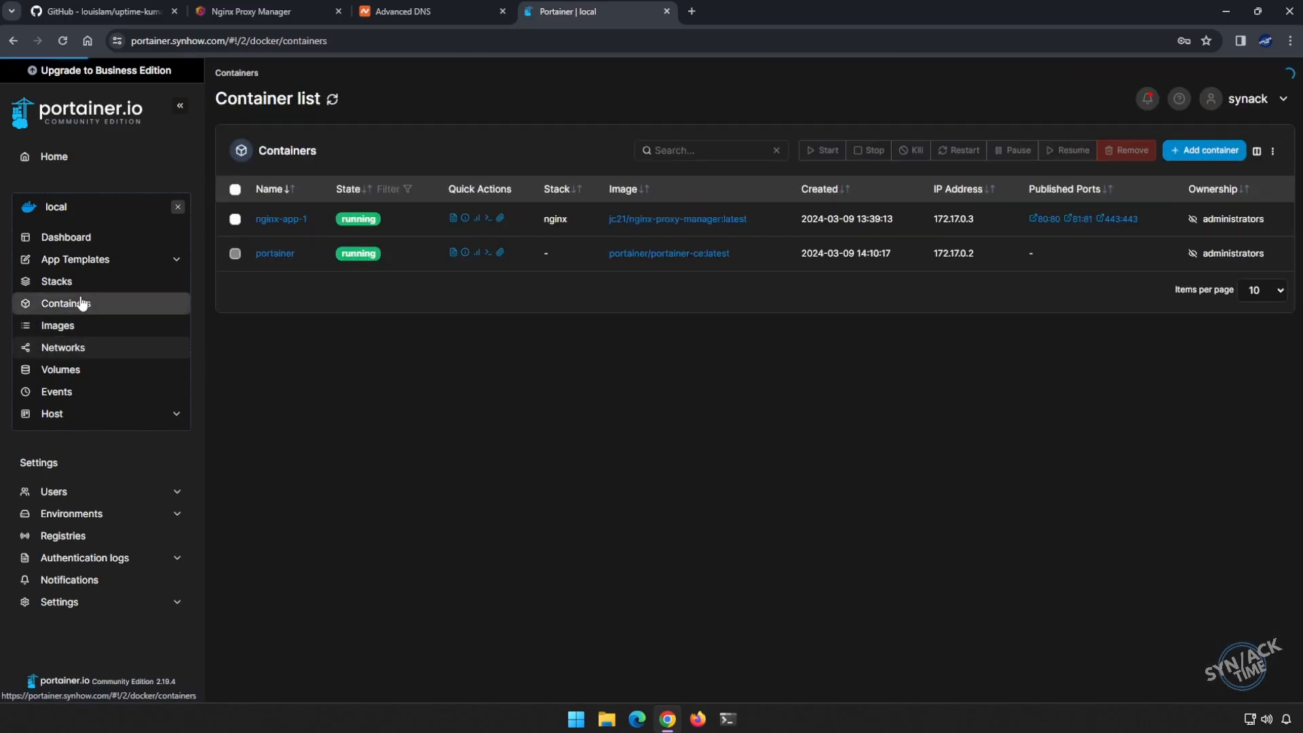
{"action": "left_click", "coordinate": [1204, 150]}
{"action": "left_click", "coordinate": [136, 12]}
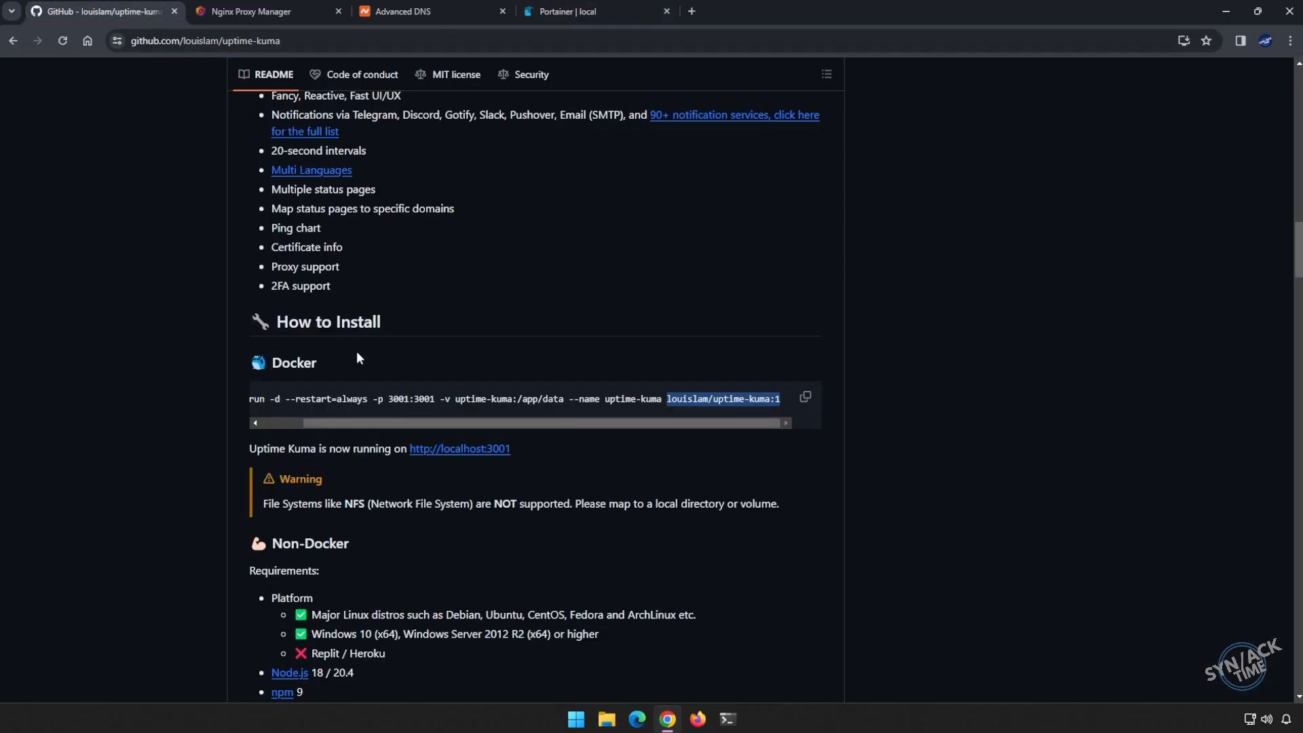
{"action": "left_click_drag", "start_coordinate": [339, 420], "coordinate": [329, 421]}
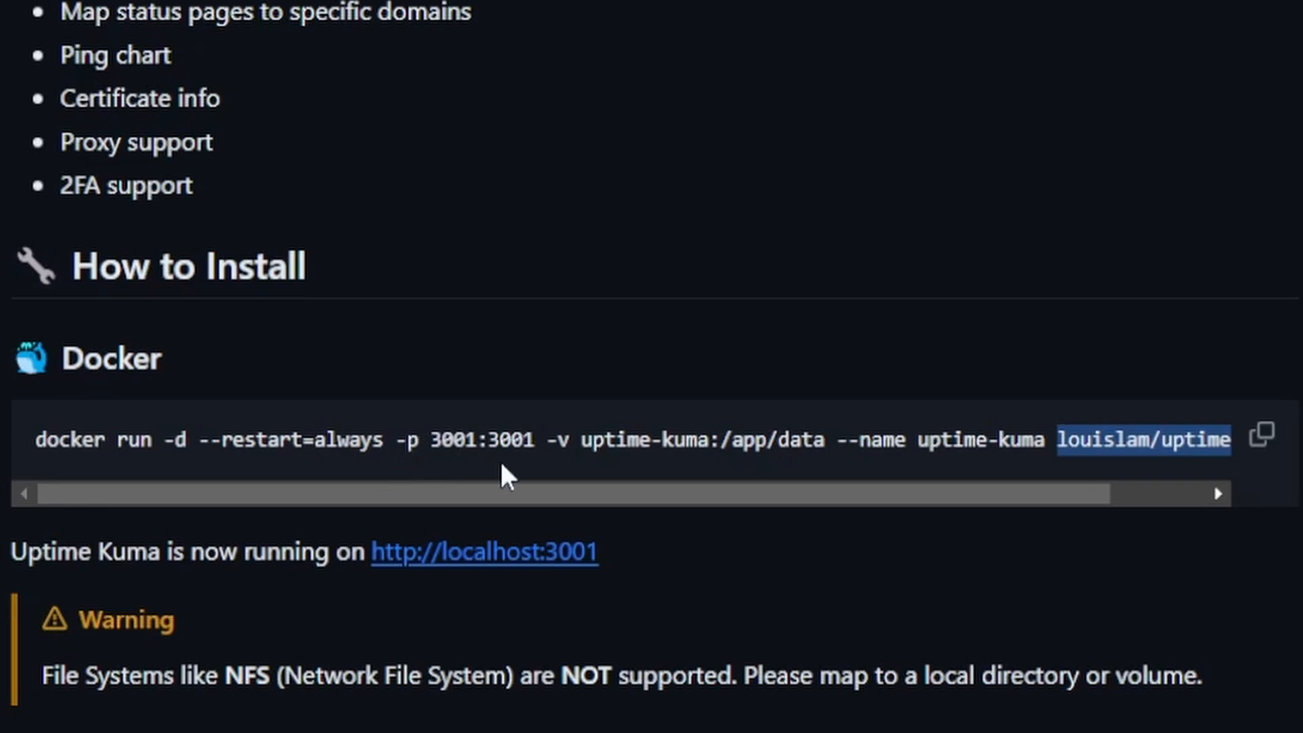
{"action": "left_click", "coordinate": [679, 443]}
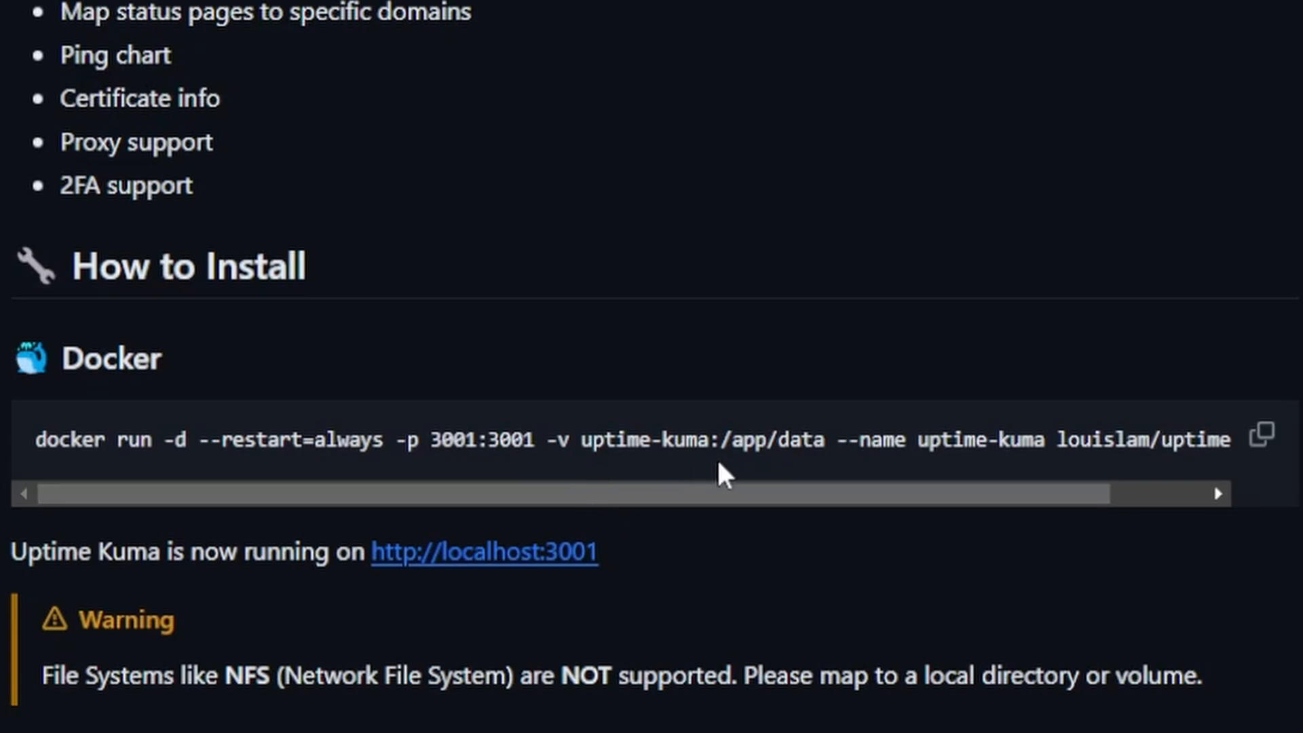
{"action": "left_click_drag", "start_coordinate": [721, 441], "coordinate": [825, 442]}
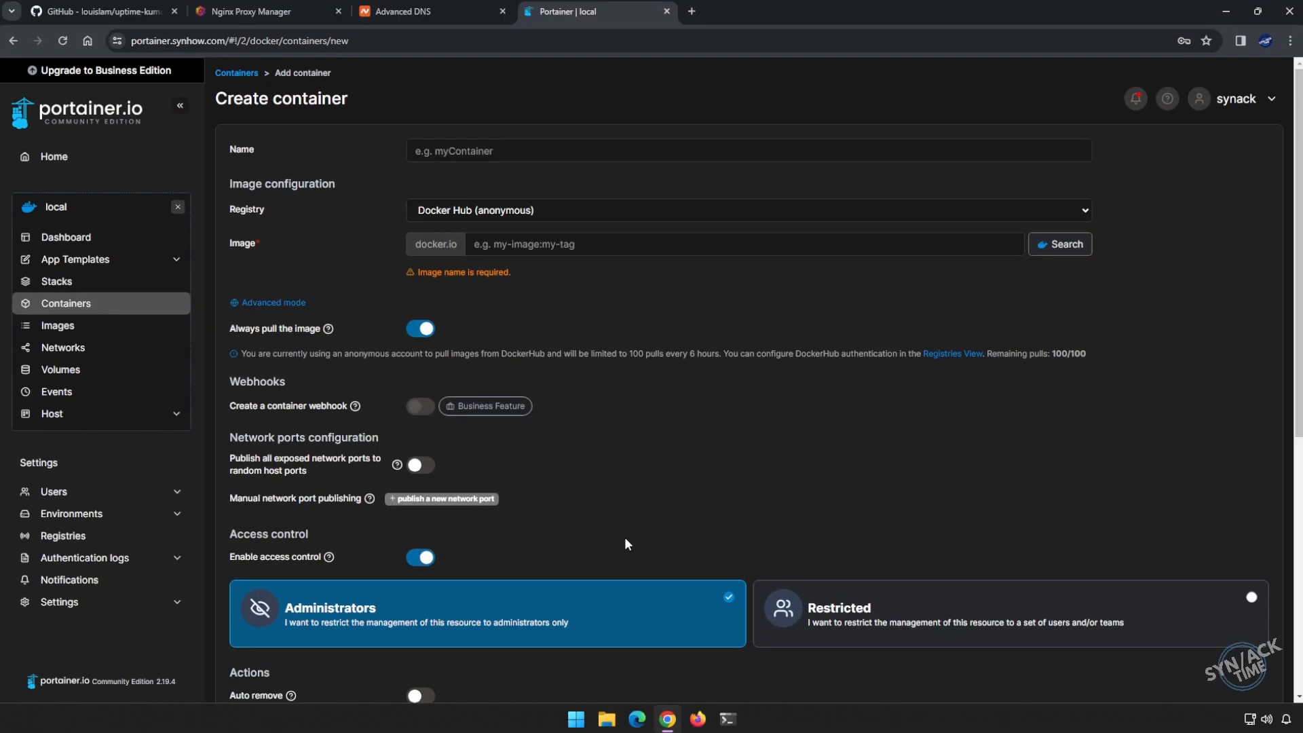
Return to Portainer and map the container path /app/data to the uptimekuma - local volume.
{"action": "scroll", "coordinate": [625, 544], "scroll_direction": "down", "scroll_amount": 5}
{"action": "left_click", "coordinate": [448, 402]}
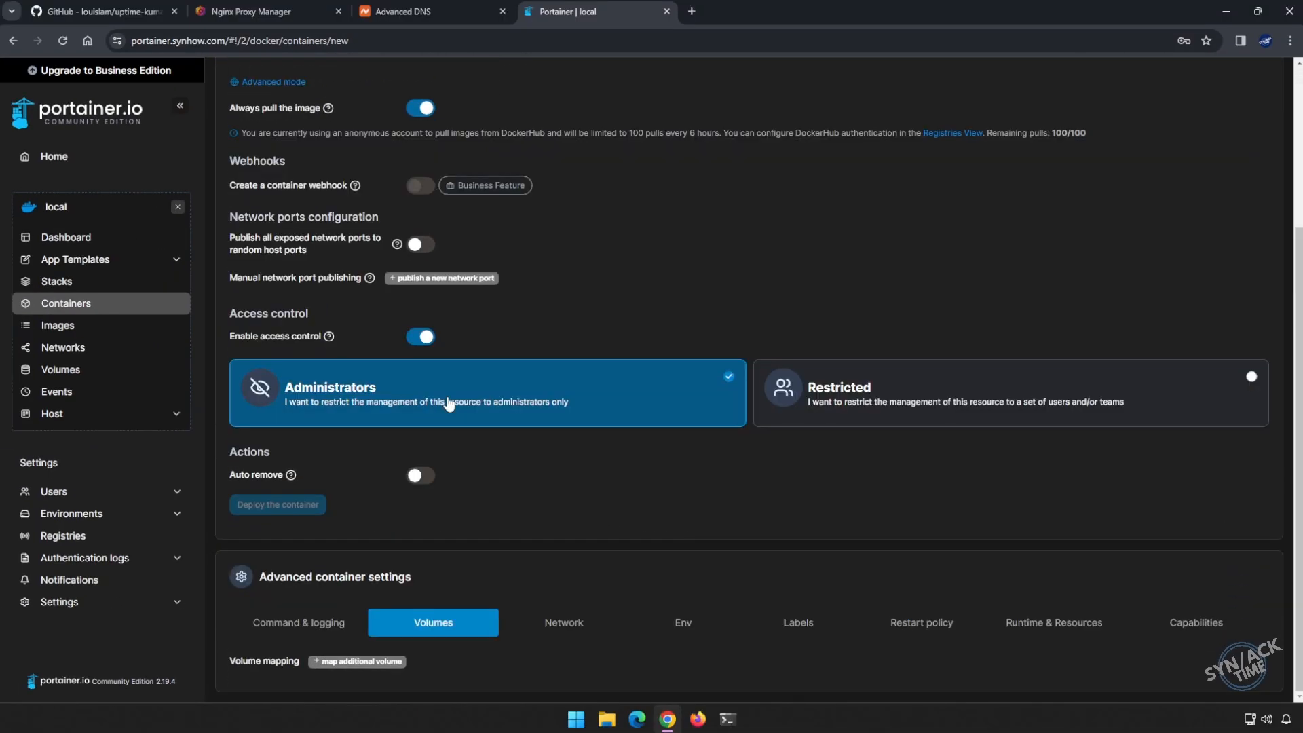
{"action": "left_click", "coordinate": [360, 661]}
{"action": "left_click", "coordinate": [479, 630]}
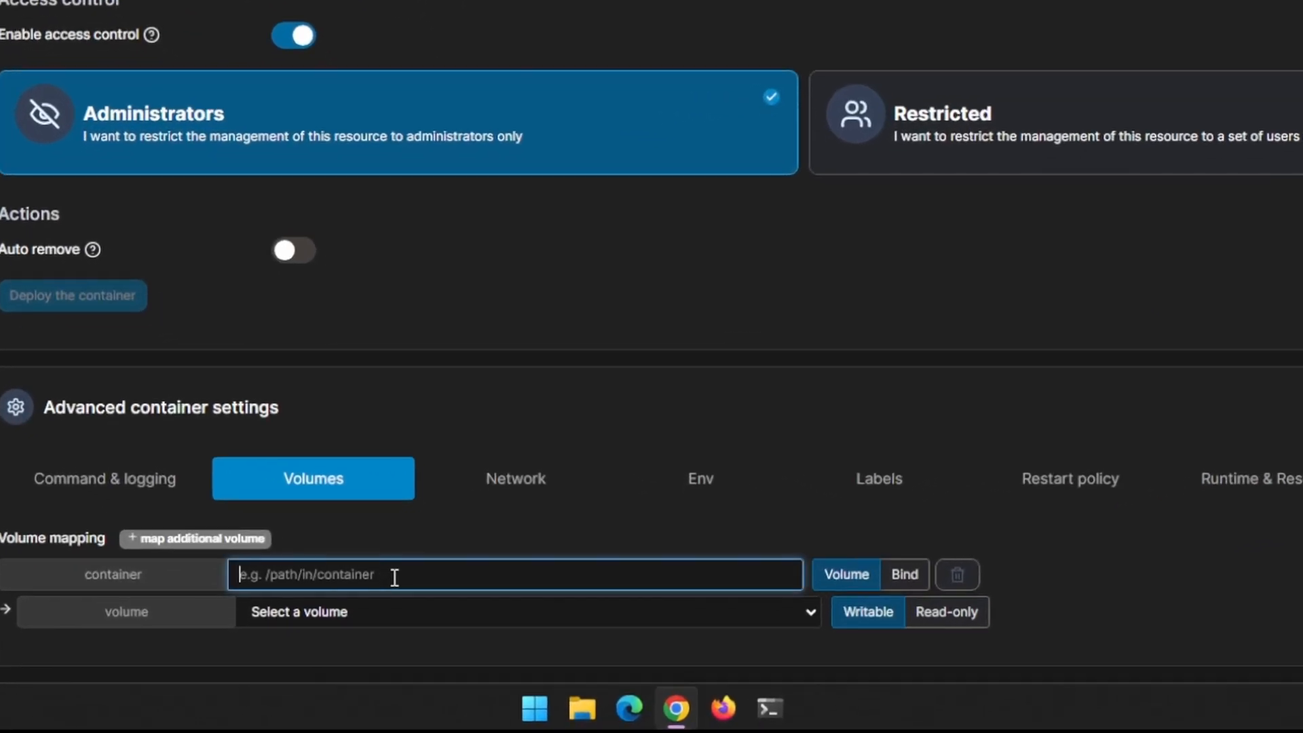
{"action": "type", "text": "/app/data"}
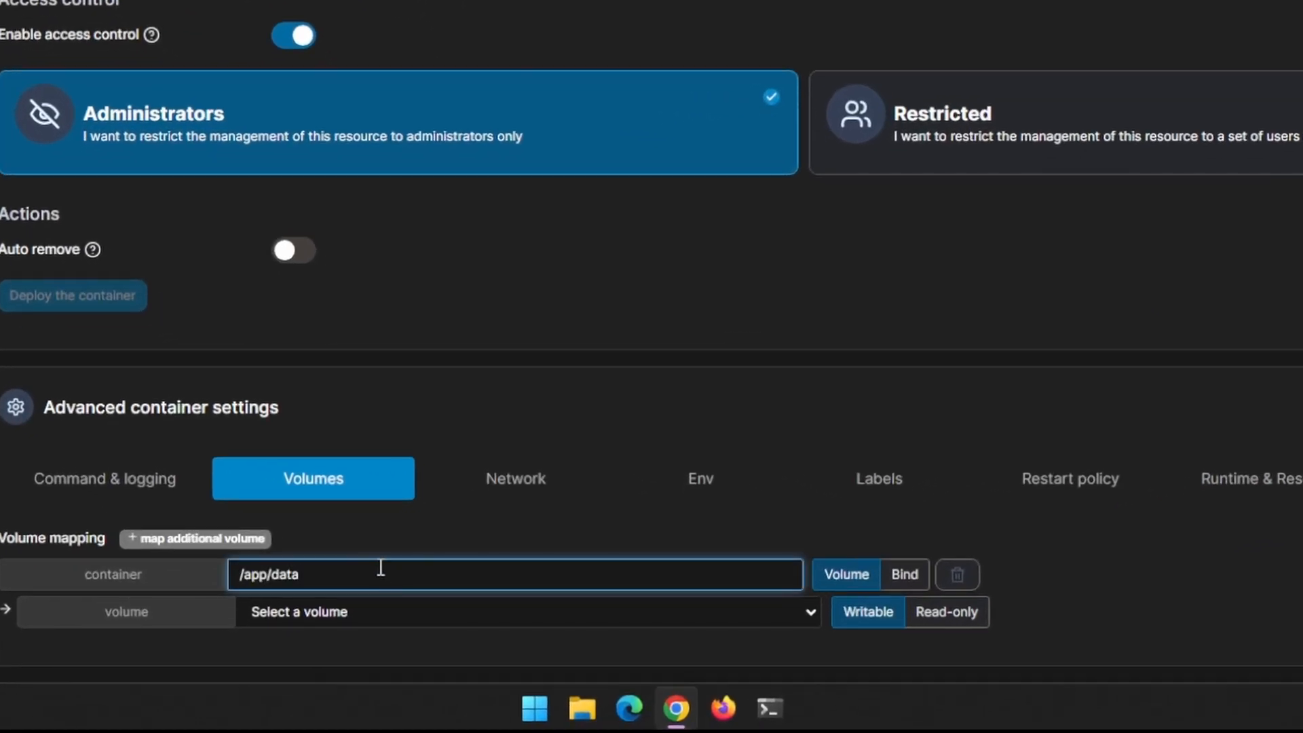
{"action": "left_click", "coordinate": [348, 605]}
{"action": "left_click", "coordinate": [339, 654]}
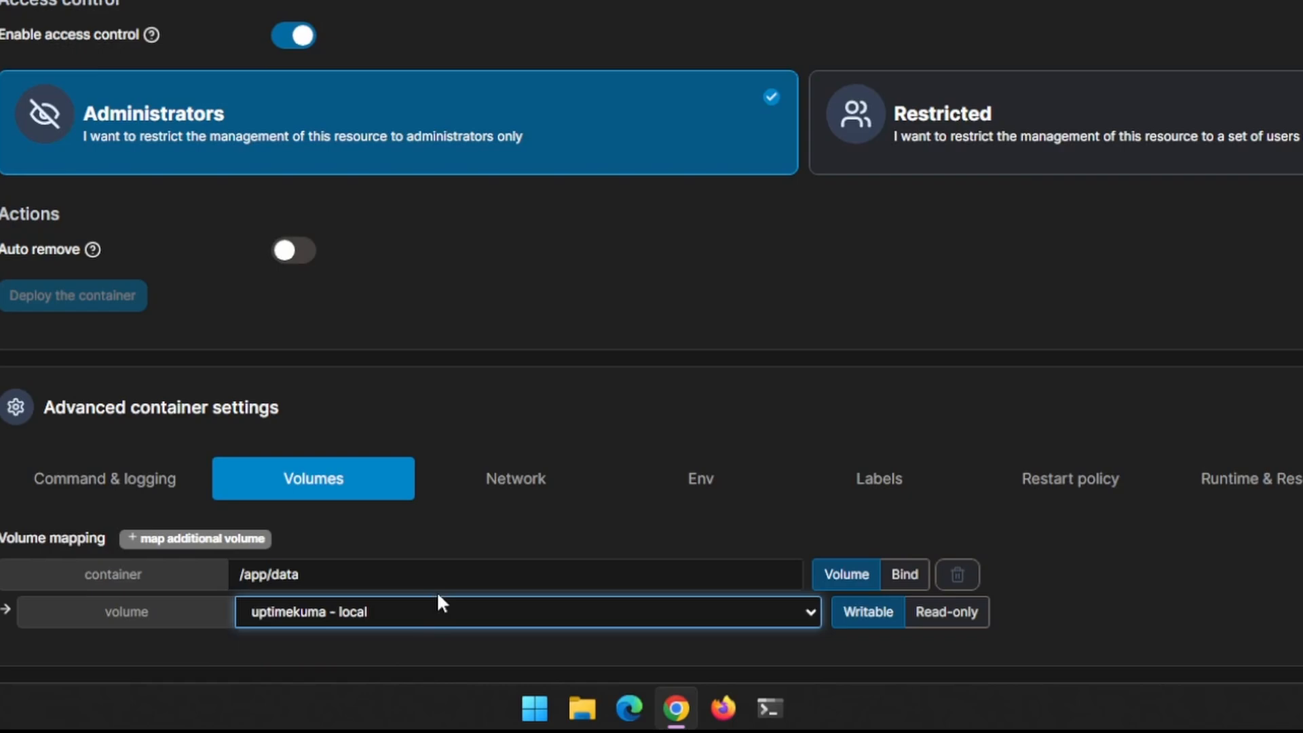
Attach the new container to the uptimekuma network in its advanced settings.
{"action": "left_click", "coordinate": [502, 490]}
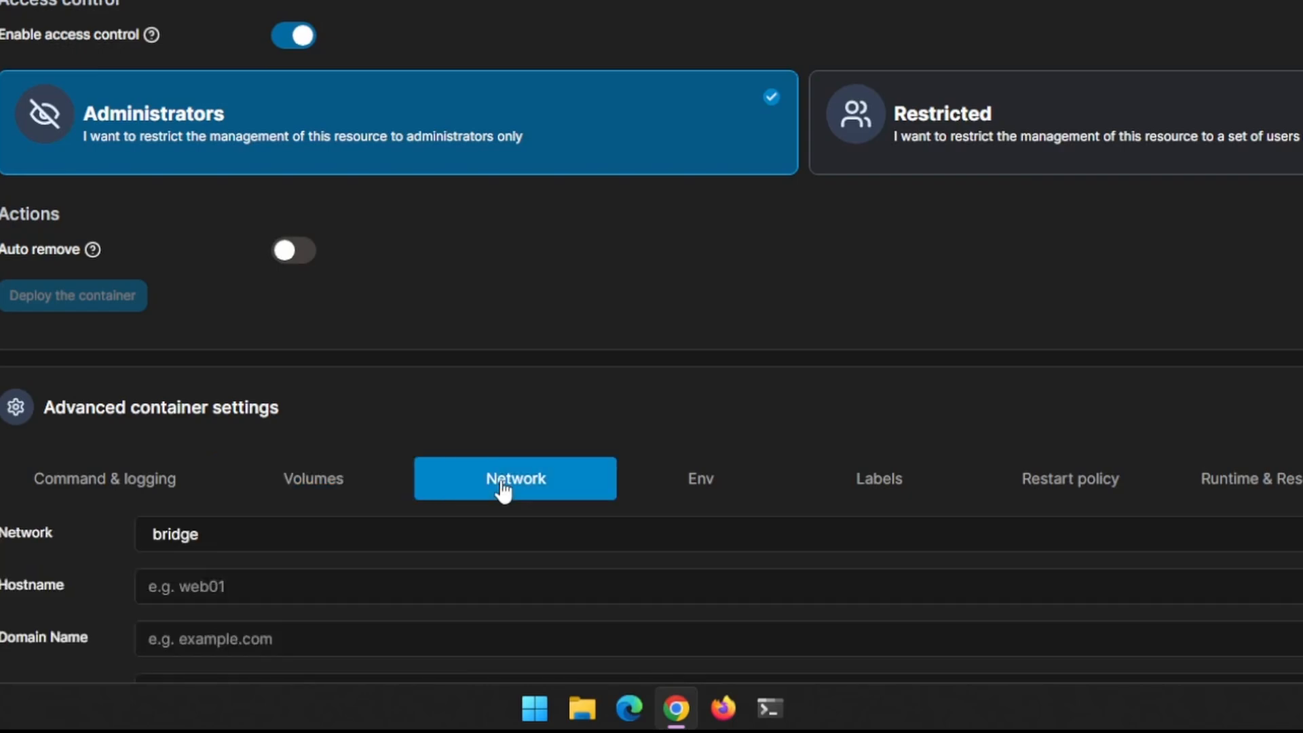
{"action": "scroll", "coordinate": [501, 488], "scroll_direction": "down", "scroll_amount": 3}
{"action": "left_click", "coordinate": [470, 326]}
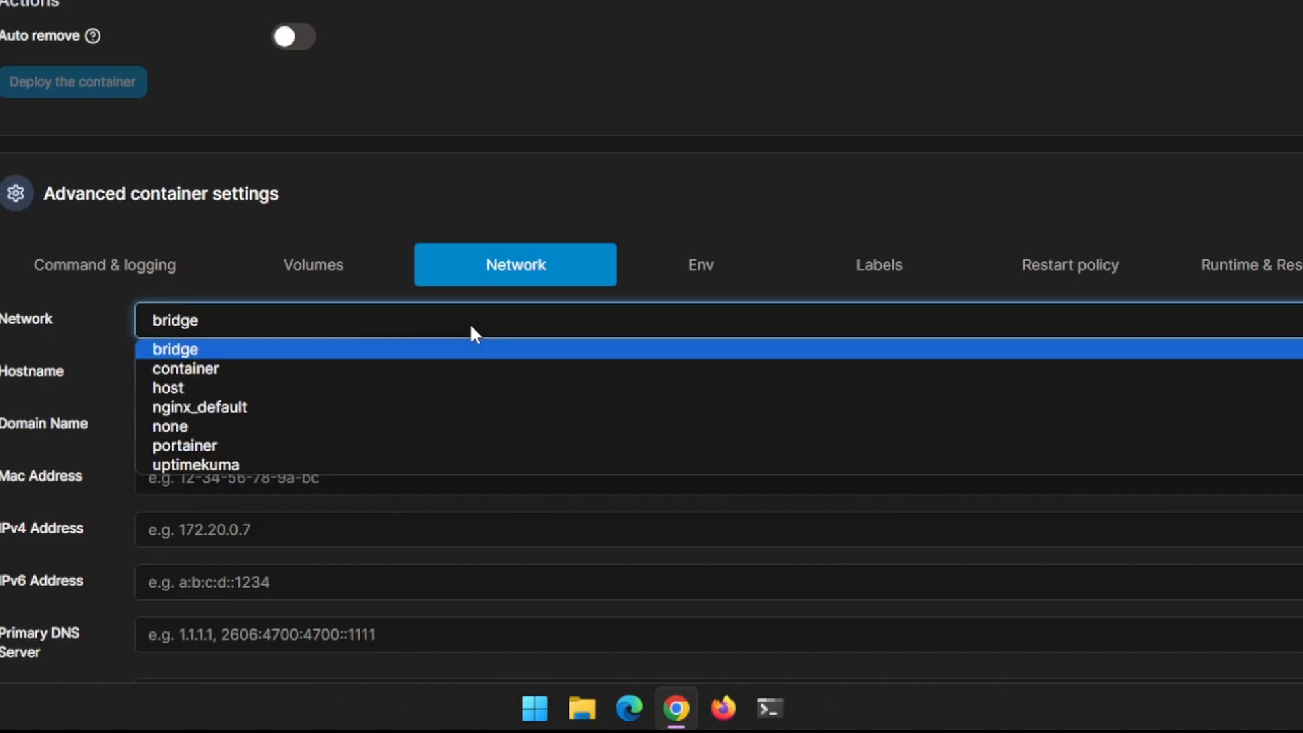
{"action": "left_click", "coordinate": [299, 465]}
{"action": "scroll", "coordinate": [399, 448], "scroll_direction": "up", "scroll_amount": 5}
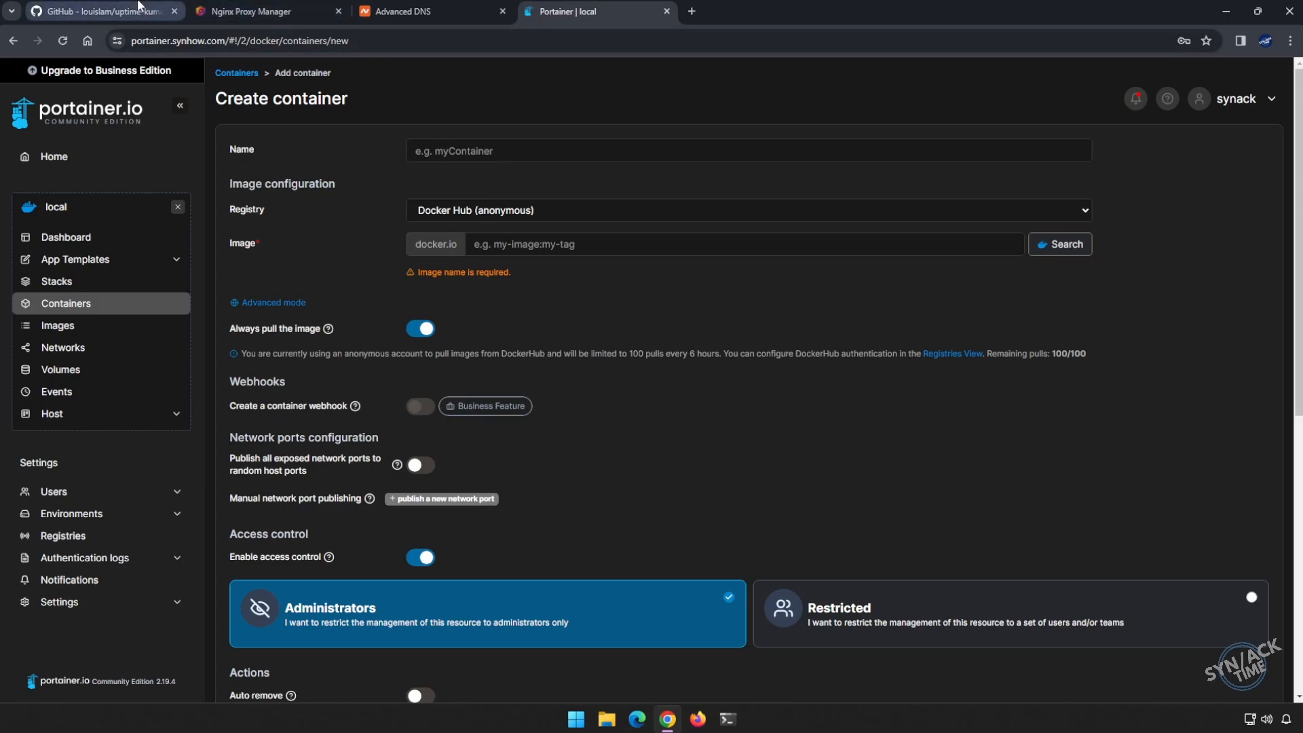
Check the container name in the README's Docker run command and name the Portainer container uptimekuma.
{"action": "left_click", "coordinate": [117, 15]}
{"action": "scroll", "coordinate": [619, 392], "scroll_direction": "right", "scroll_amount": 1}
{"action": "left_click", "coordinate": [569, 400]}
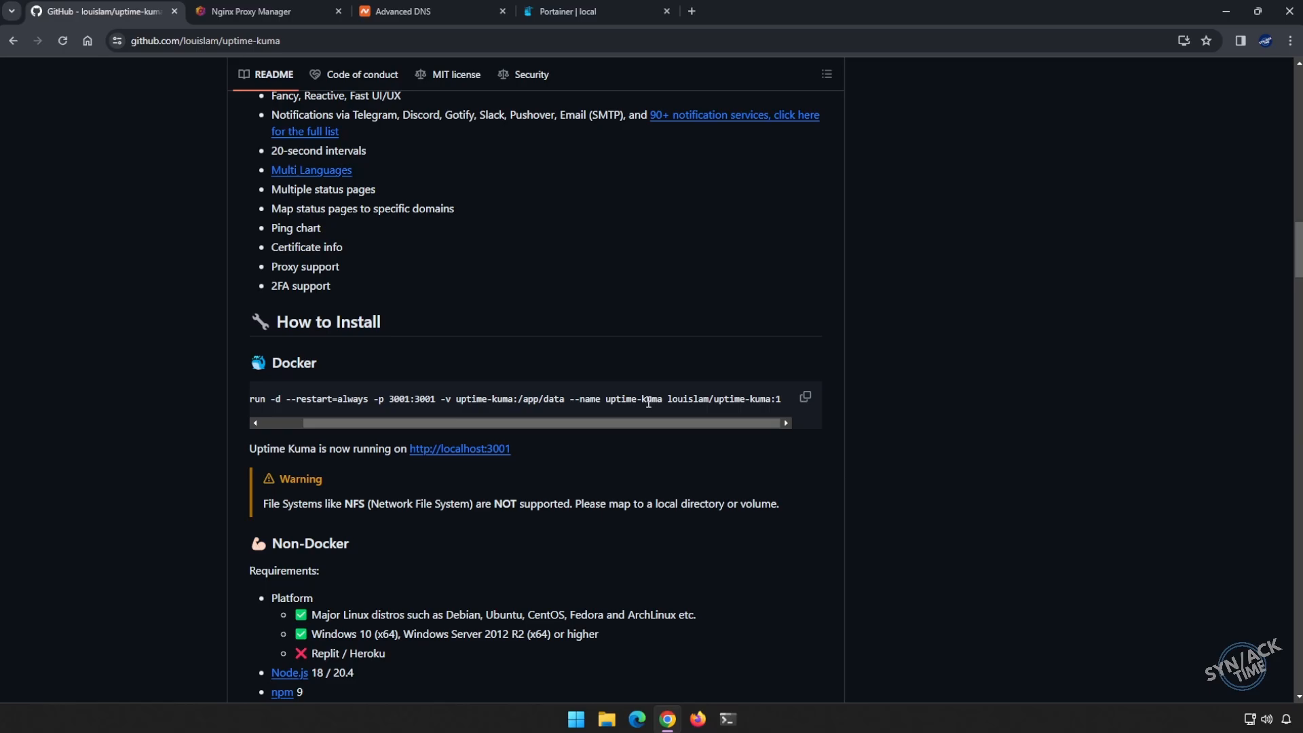
{"action": "left_click", "coordinate": [577, 13]}
{"action": "left_click", "coordinate": [532, 150]}
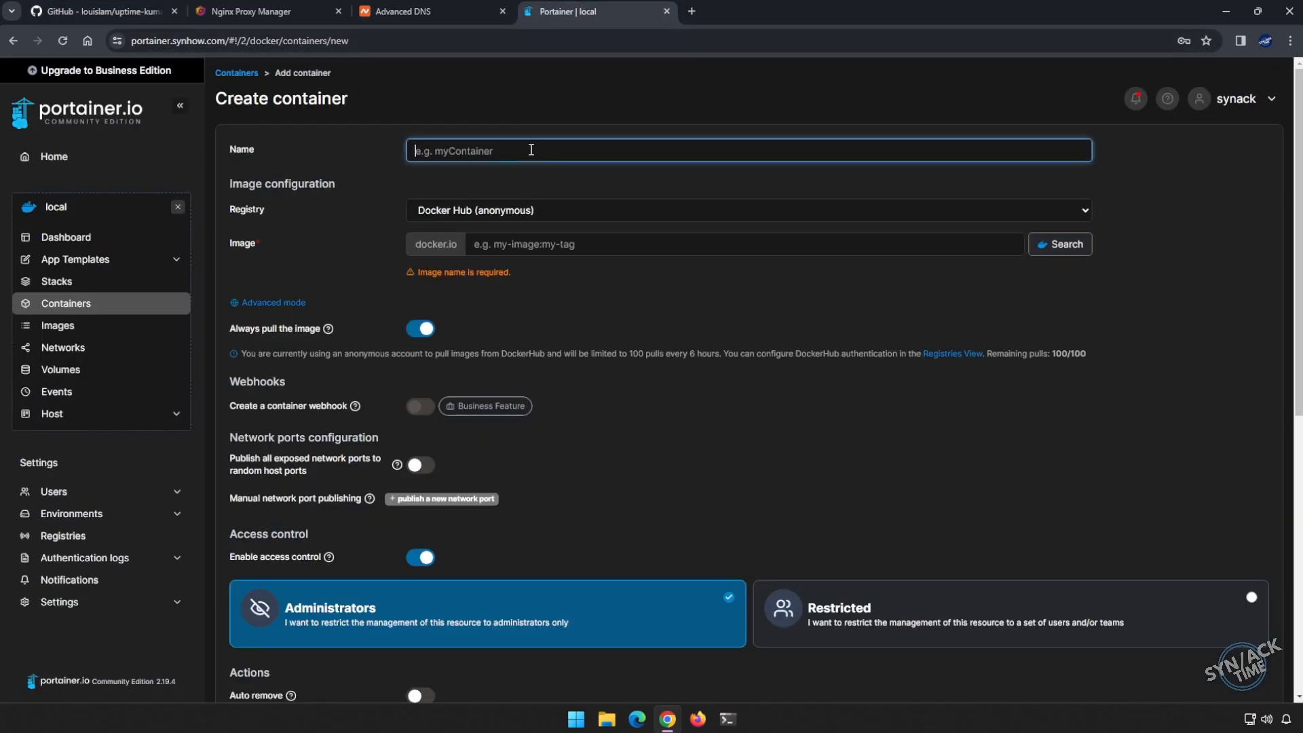
{"action": "type", "text": "uptimekuma"}
Copy the image name louislam/uptime-kuma:1 from the README and paste it as the container's image in Portainer.
{"action": "left_click", "coordinate": [82, 15]}
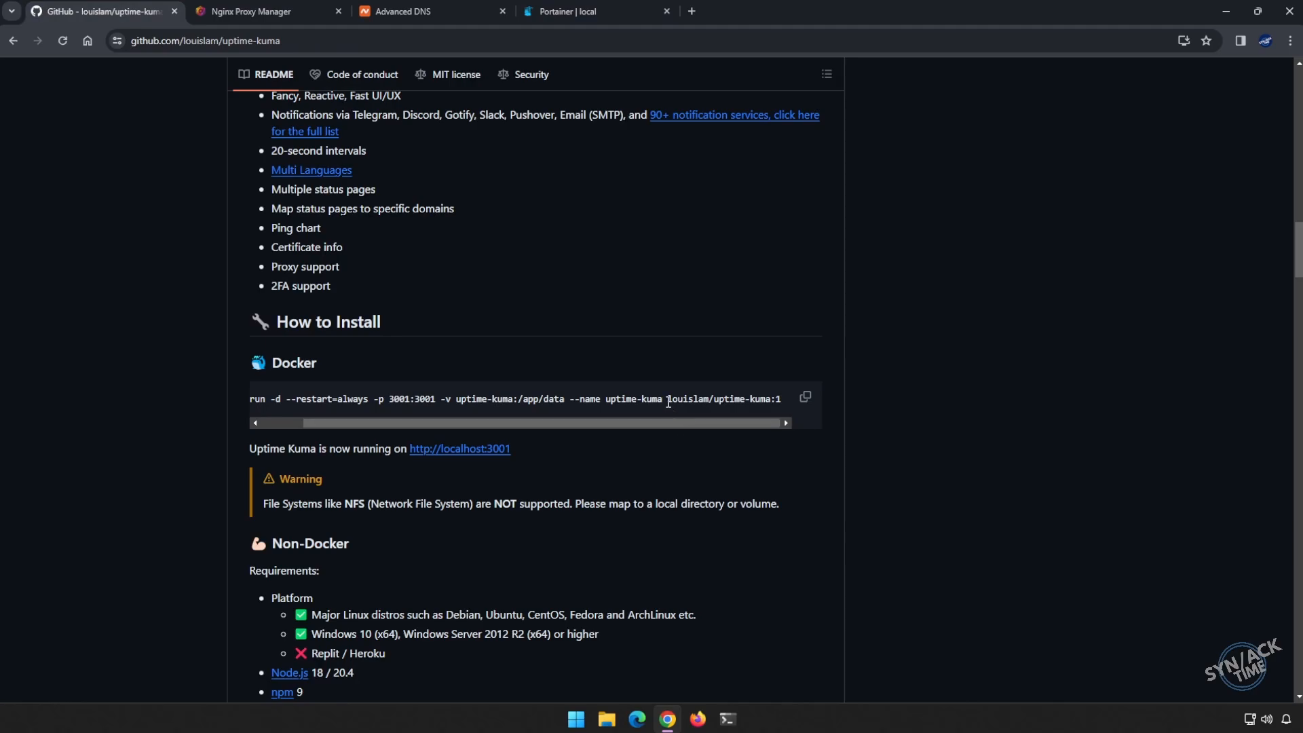
{"action": "left_click_drag", "start_coordinate": [673, 400], "coordinate": [784, 405]}
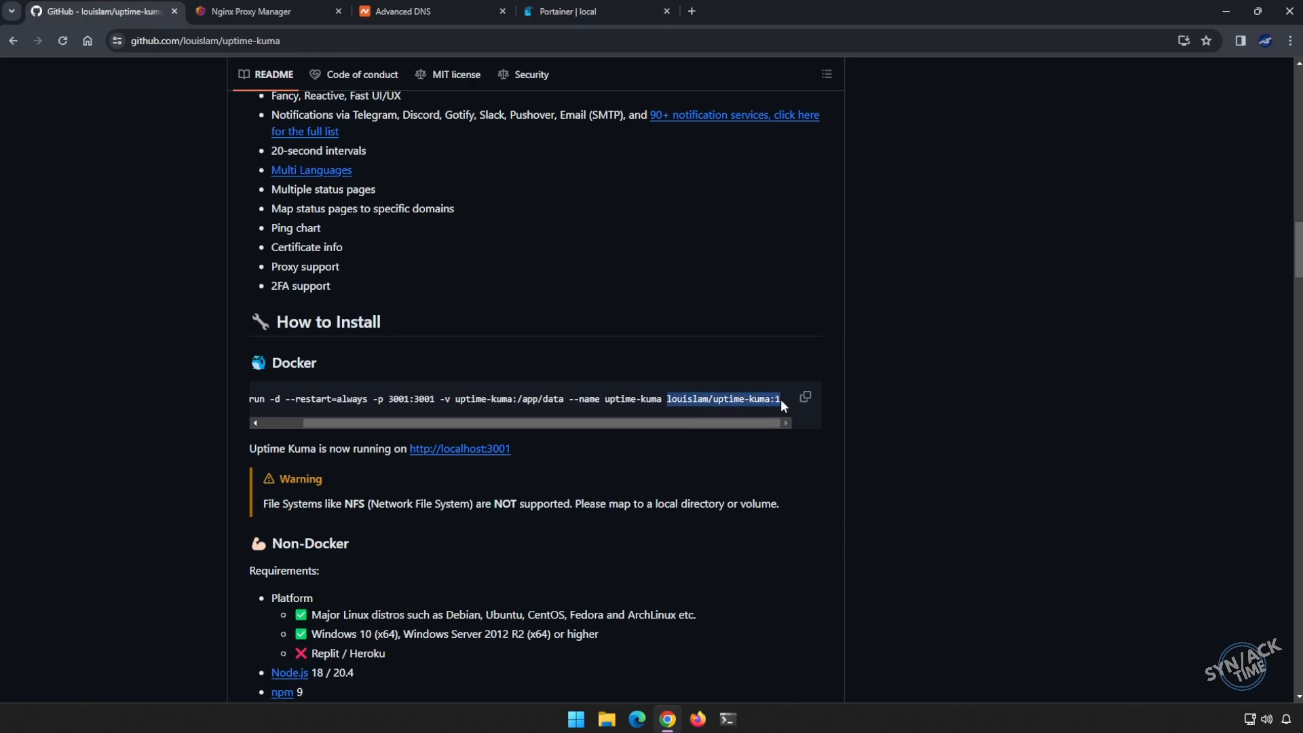
{"action": "right_click", "coordinate": [712, 401]}
{"action": "left_click", "coordinate": [724, 412]}
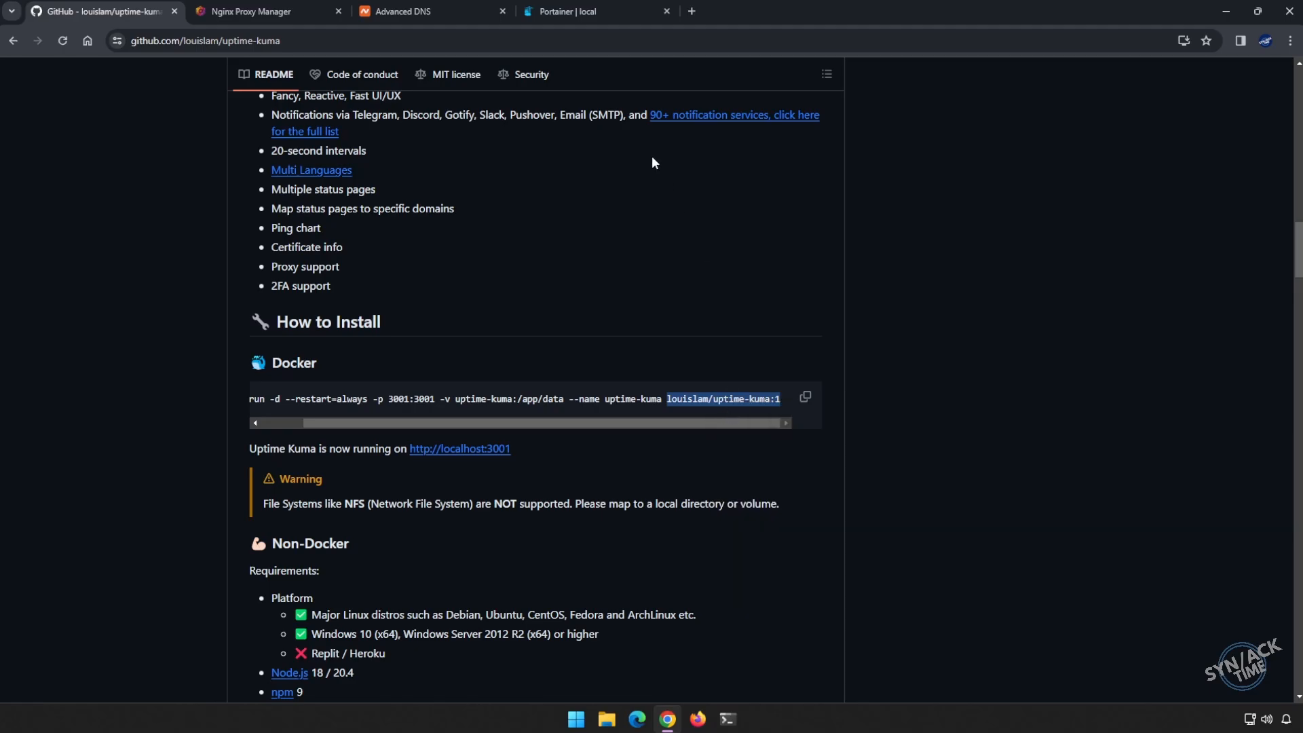
{"action": "left_click", "coordinate": [591, 12]}
{"action": "left_click", "coordinate": [321, 243]}
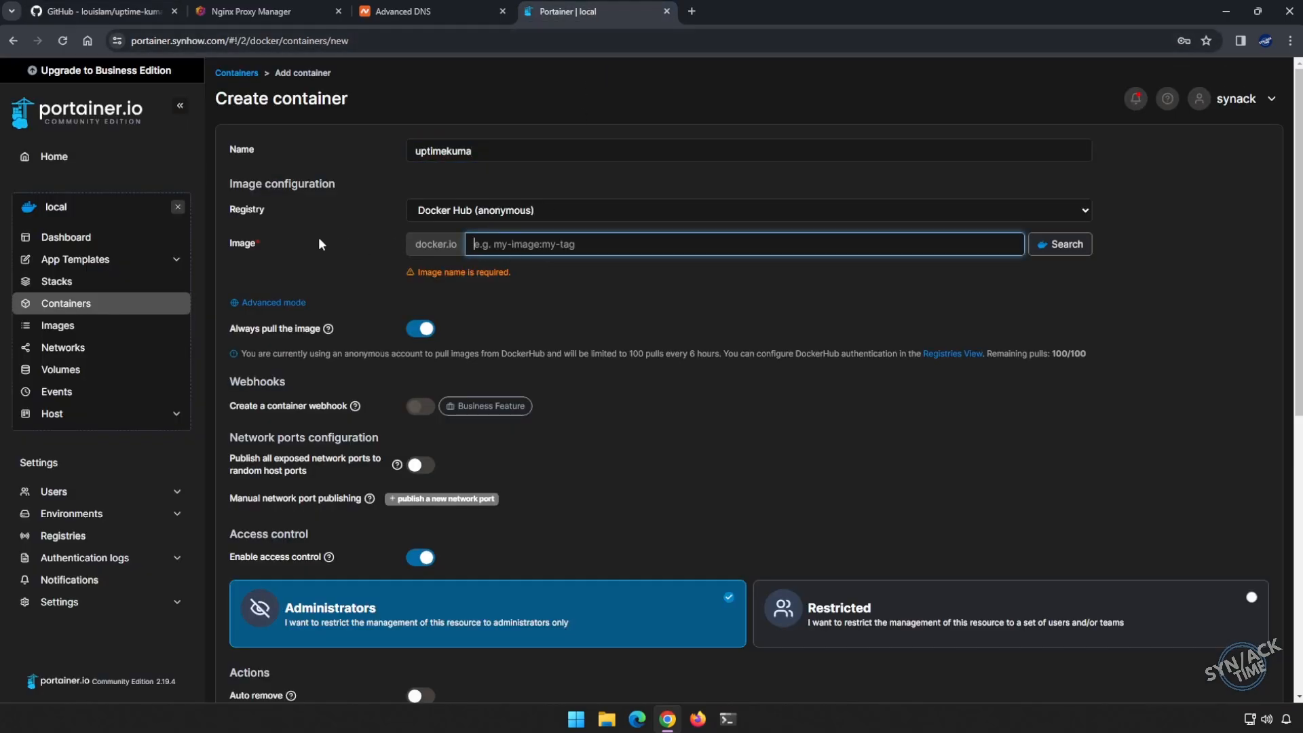
{"action": "key", "text": "ctrl+v"}
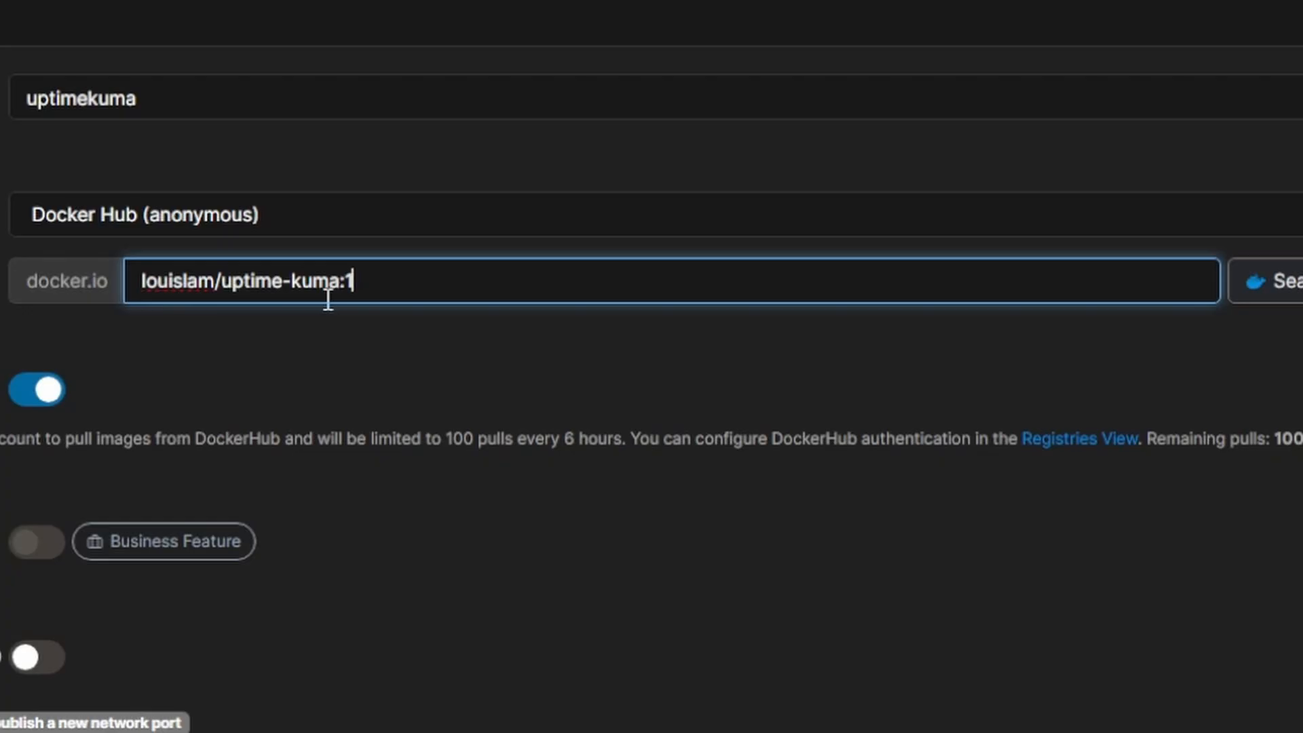
Change the image's version tag to latest and deploy the container.
{"action": "double_click", "coordinate": [203, 281]}
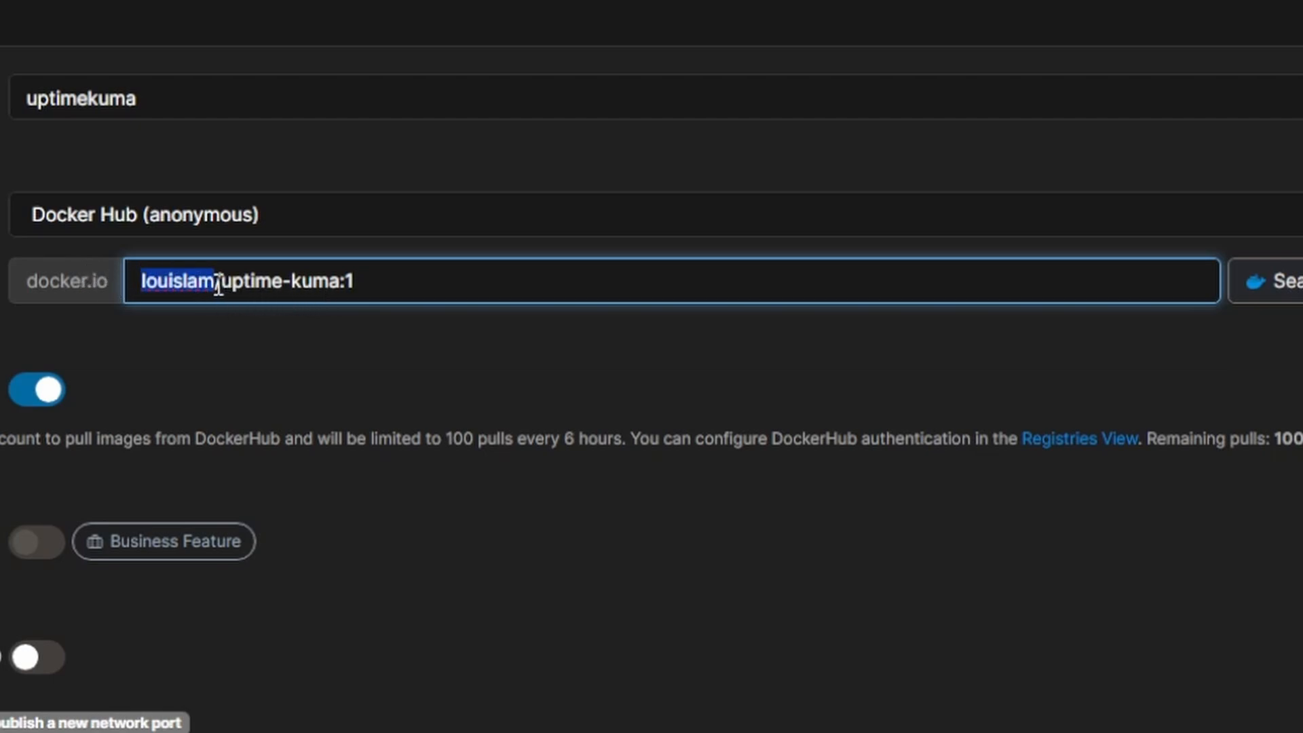
{"action": "left_click_drag", "start_coordinate": [220, 281], "coordinate": [336, 280]}
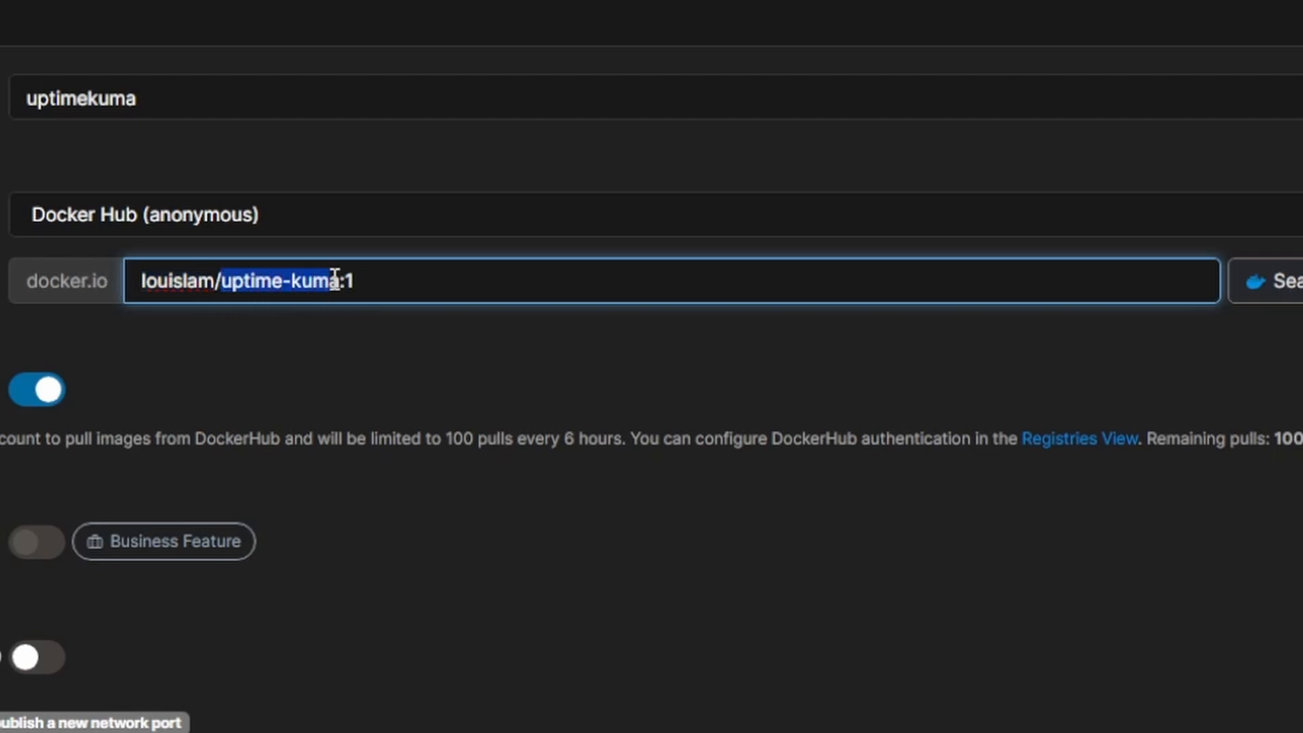
{"action": "left_click", "coordinate": [405, 279]}
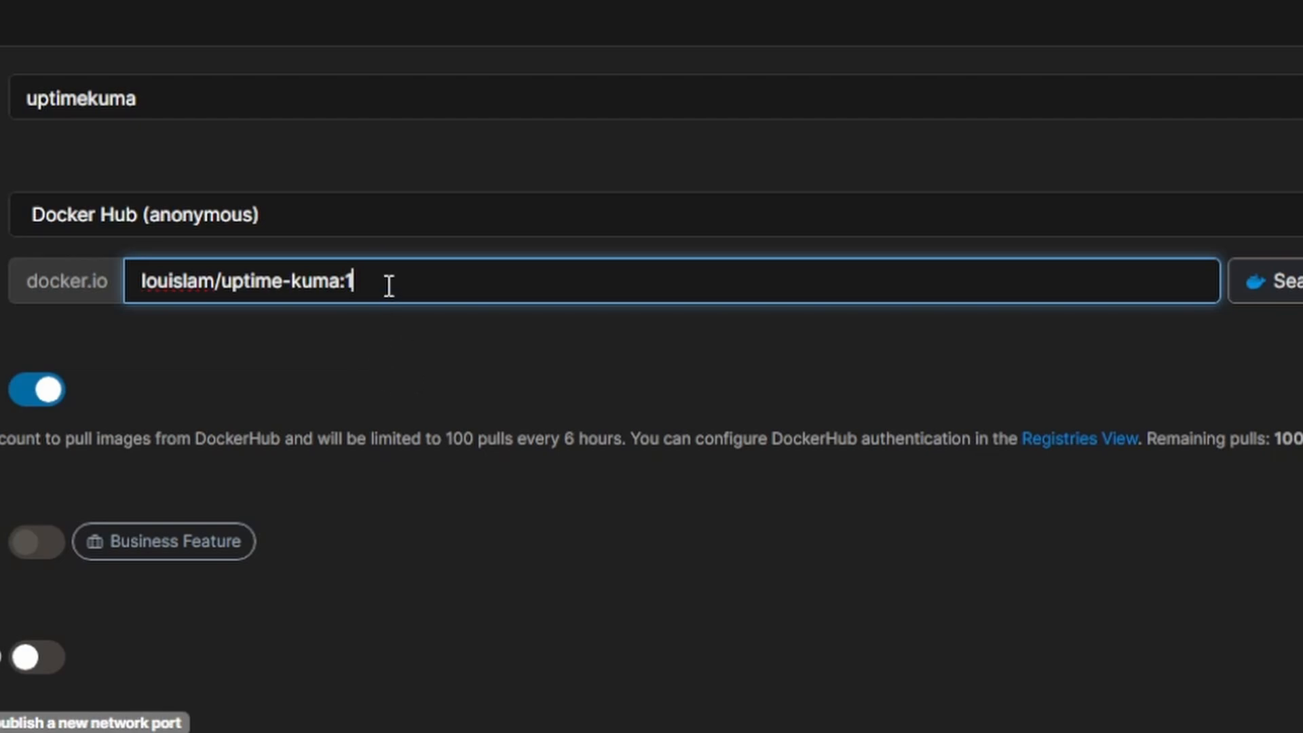
{"action": "key", "text": "BackSpace"}
{"action": "type", "text": "latest"}
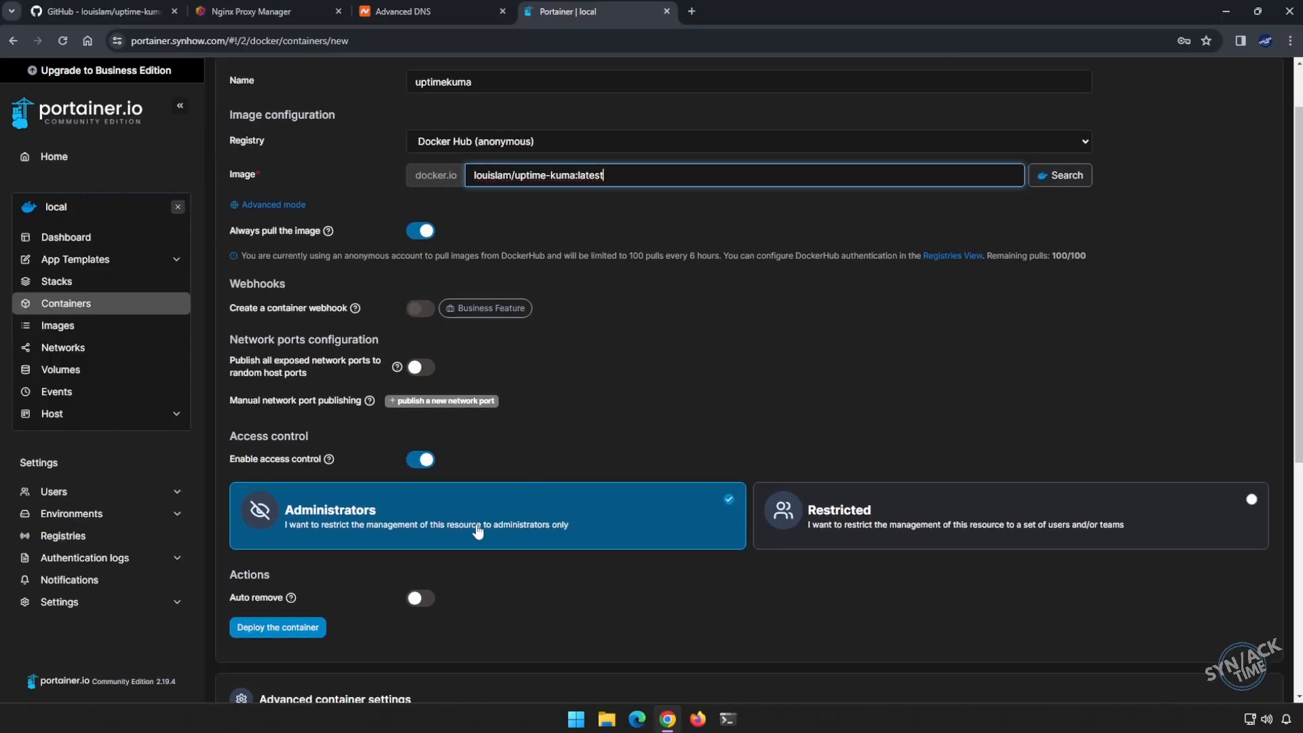
{"action": "left_click", "coordinate": [283, 623]}
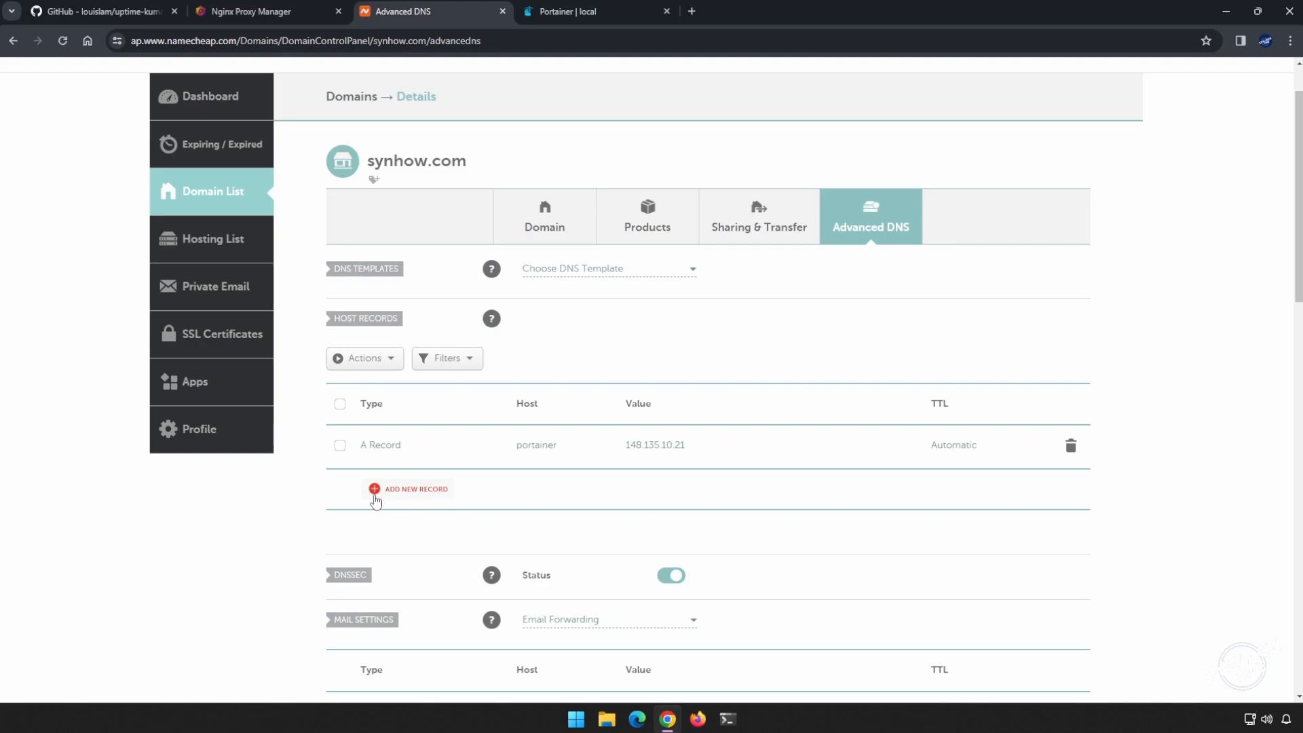
On Namecheap's Advanced DNS page for synhow.com, add a new A Record with the host uptimekuma.
{"action": "left_click", "coordinate": [419, 498]}
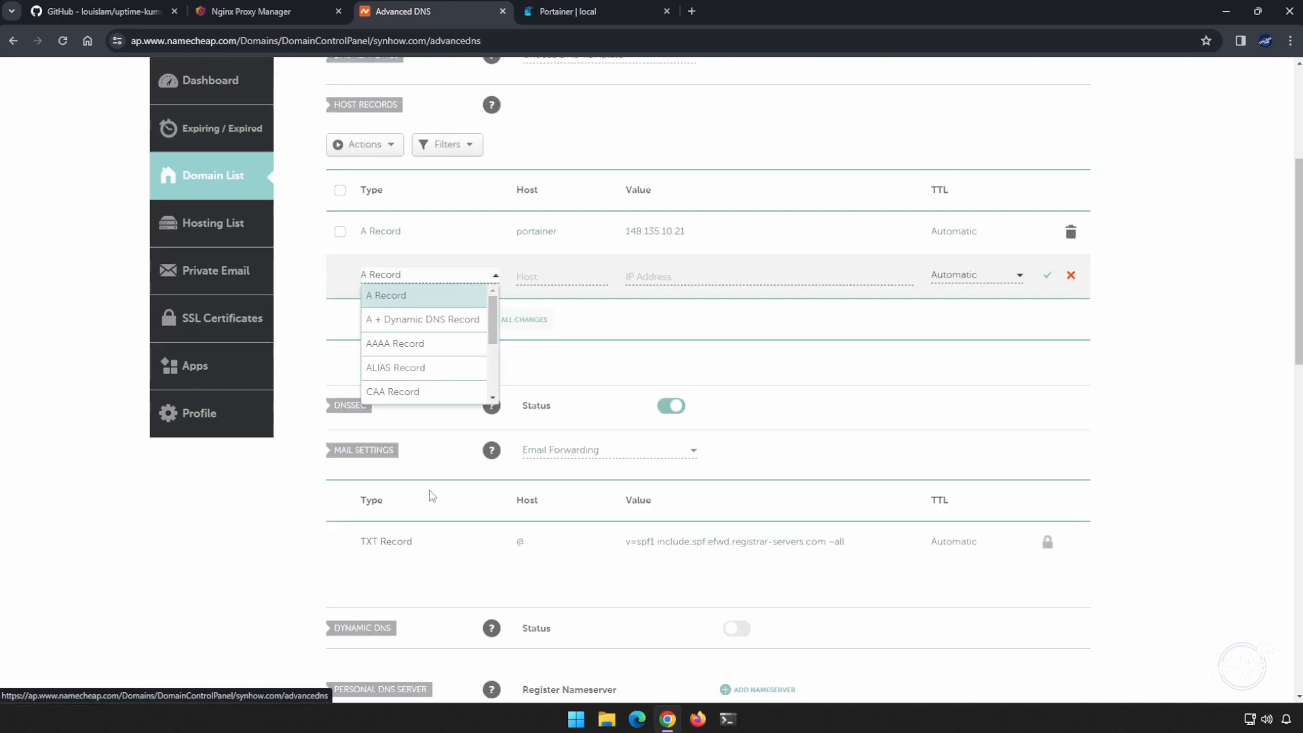
{"action": "left_click", "coordinate": [395, 296]}
{"action": "left_click", "coordinate": [544, 281]}
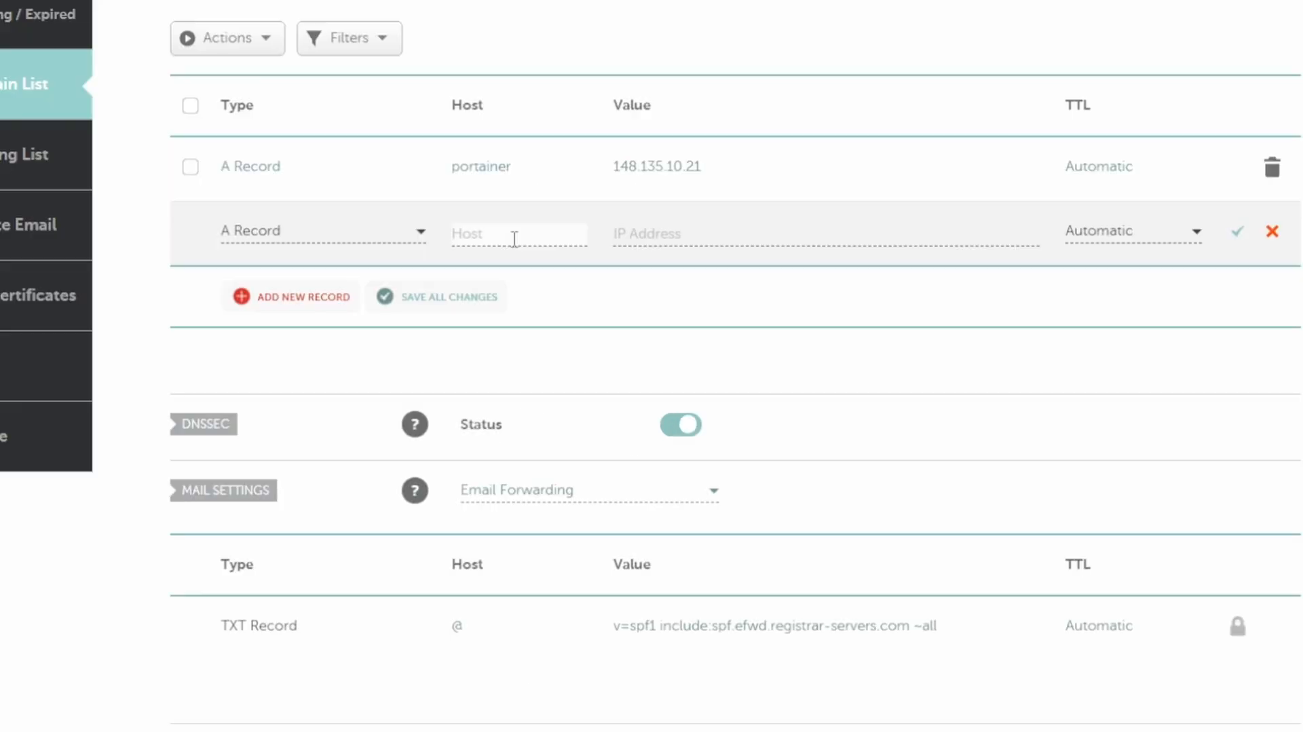
{"action": "type", "text": "uptimekuma"}
{"action": "key", "text": "Tab"}
Copy the IP address 148.135.10.21 from the portainer record into the uptimekuma record and save the DNS changes.
{"action": "left_click", "coordinate": [688, 169]}
{"action": "double_click", "coordinate": [701, 169]}
{"action": "left_click", "coordinate": [691, 230]}
{"action": "key", "text": "ctrl+v"}
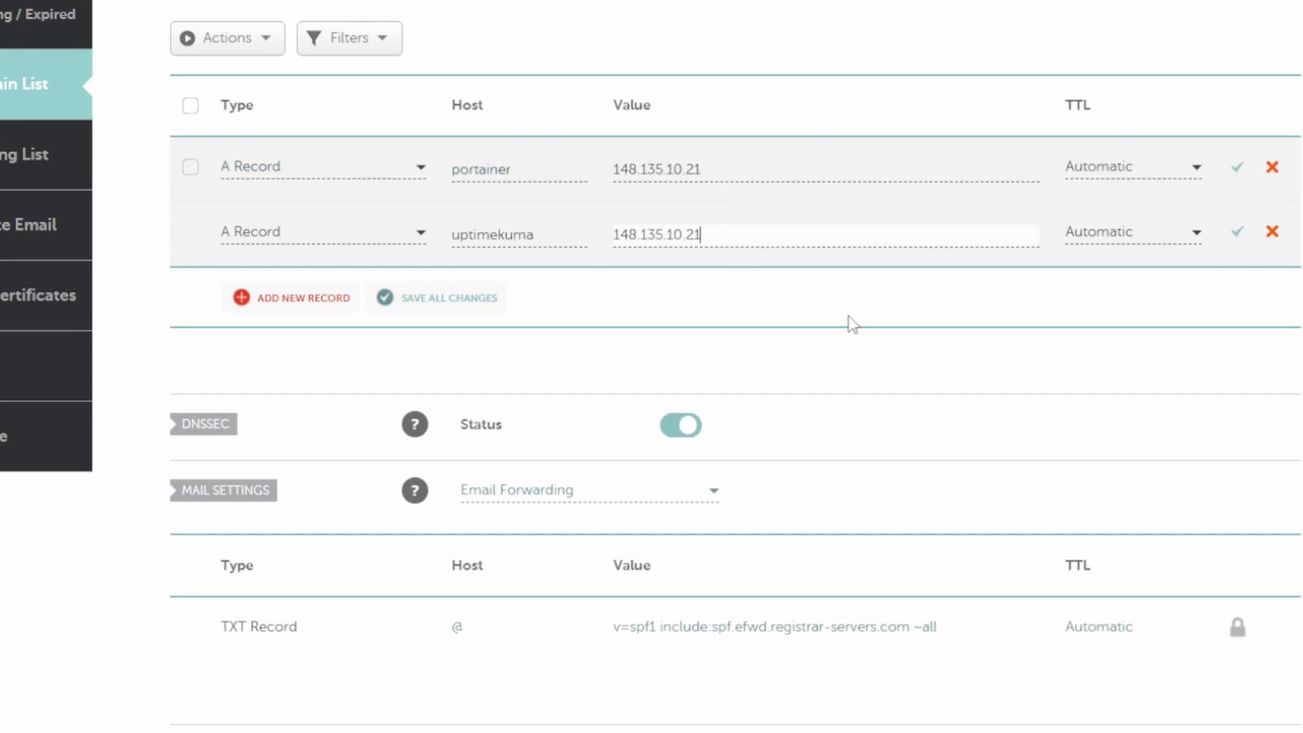
{"action": "left_click", "coordinate": [1233, 236]}
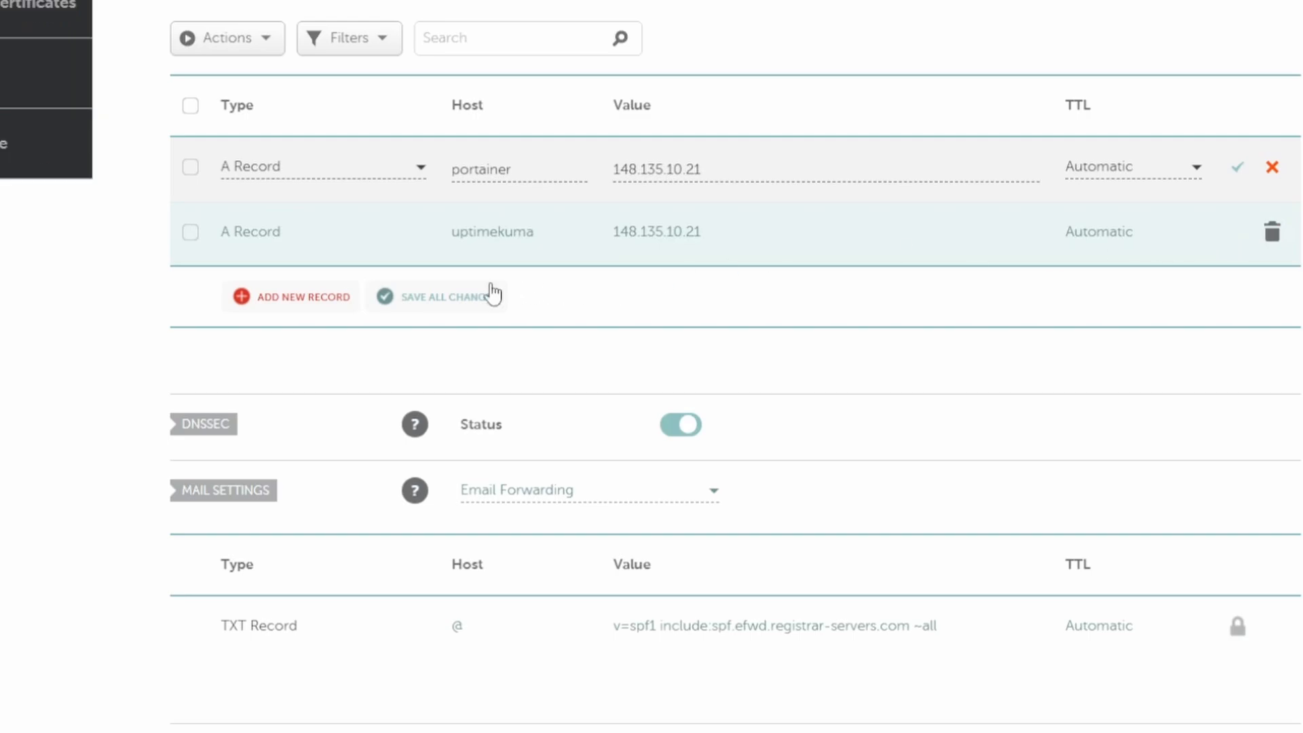
{"action": "left_click", "coordinate": [504, 296]}
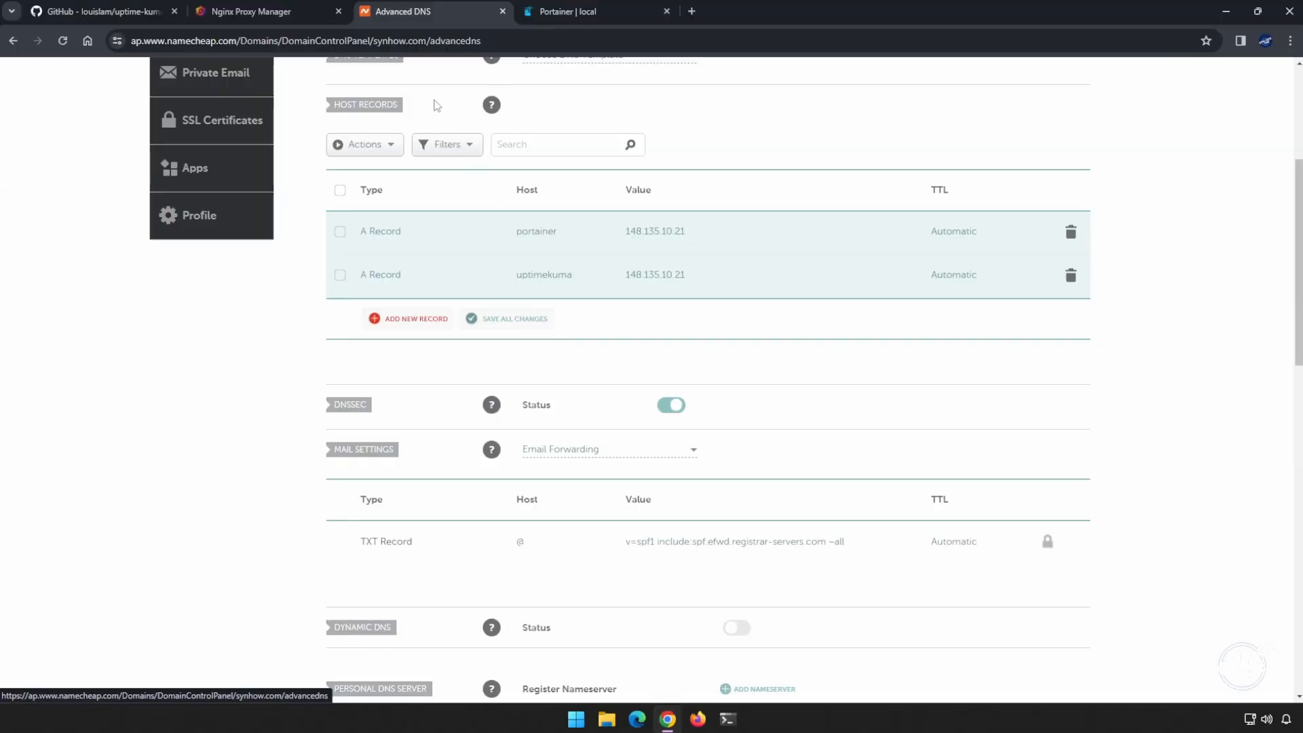
In Nginx Proxy Manager, start a new proxy host with the domain name uptimekuma.synhow.com.
{"action": "left_click", "coordinate": [284, 13]}
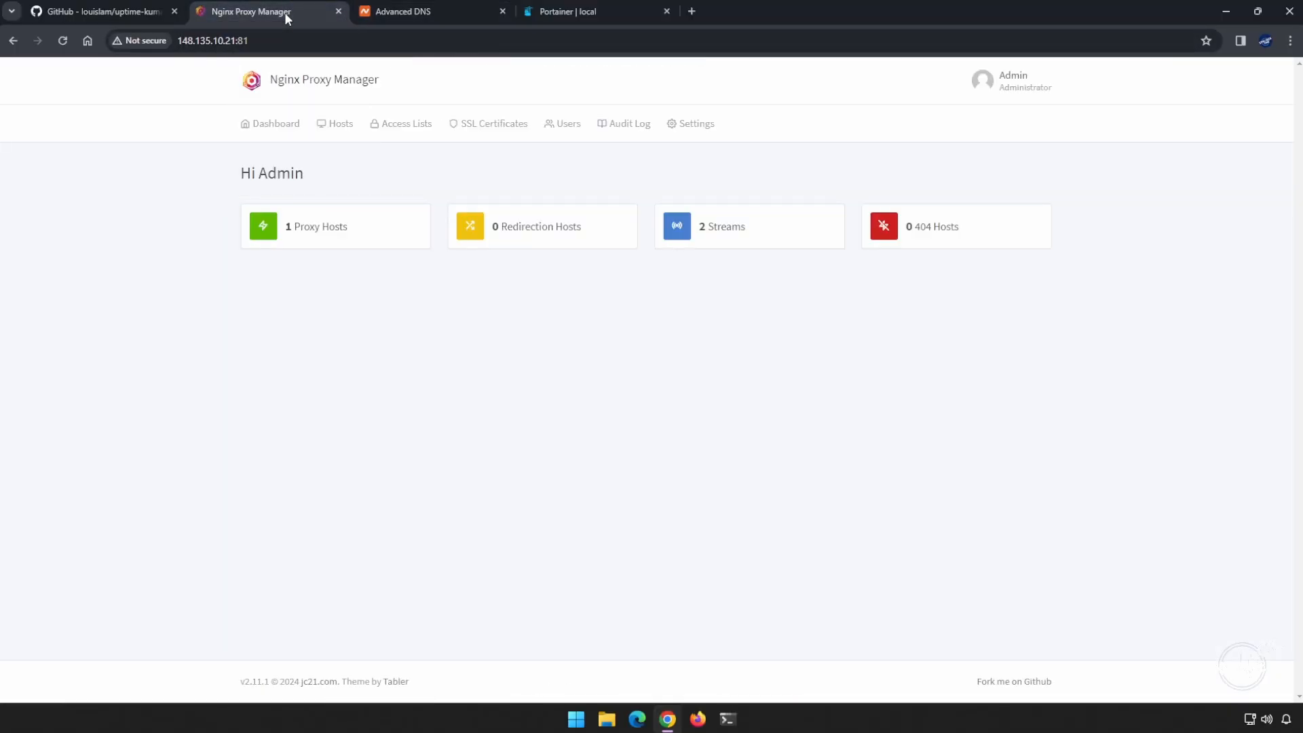
{"action": "left_click", "coordinate": [323, 231]}
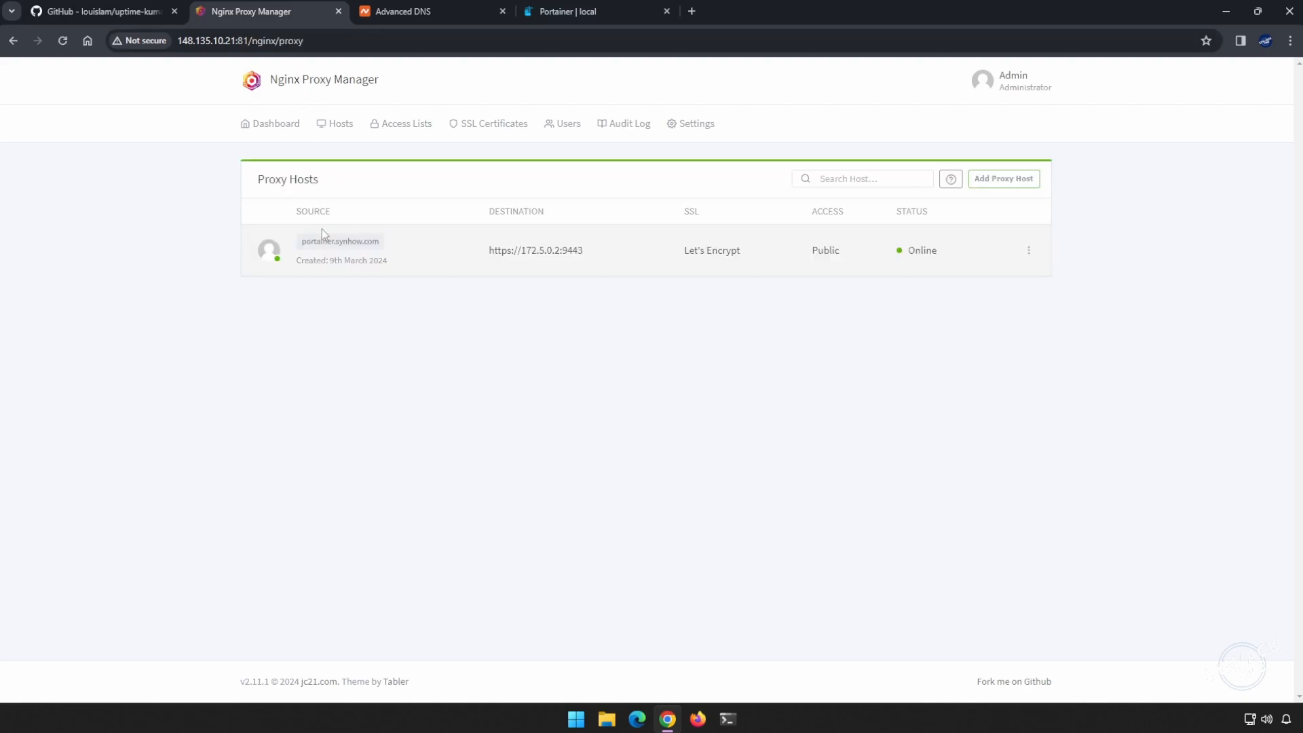
{"action": "left_click", "coordinate": [1013, 180]}
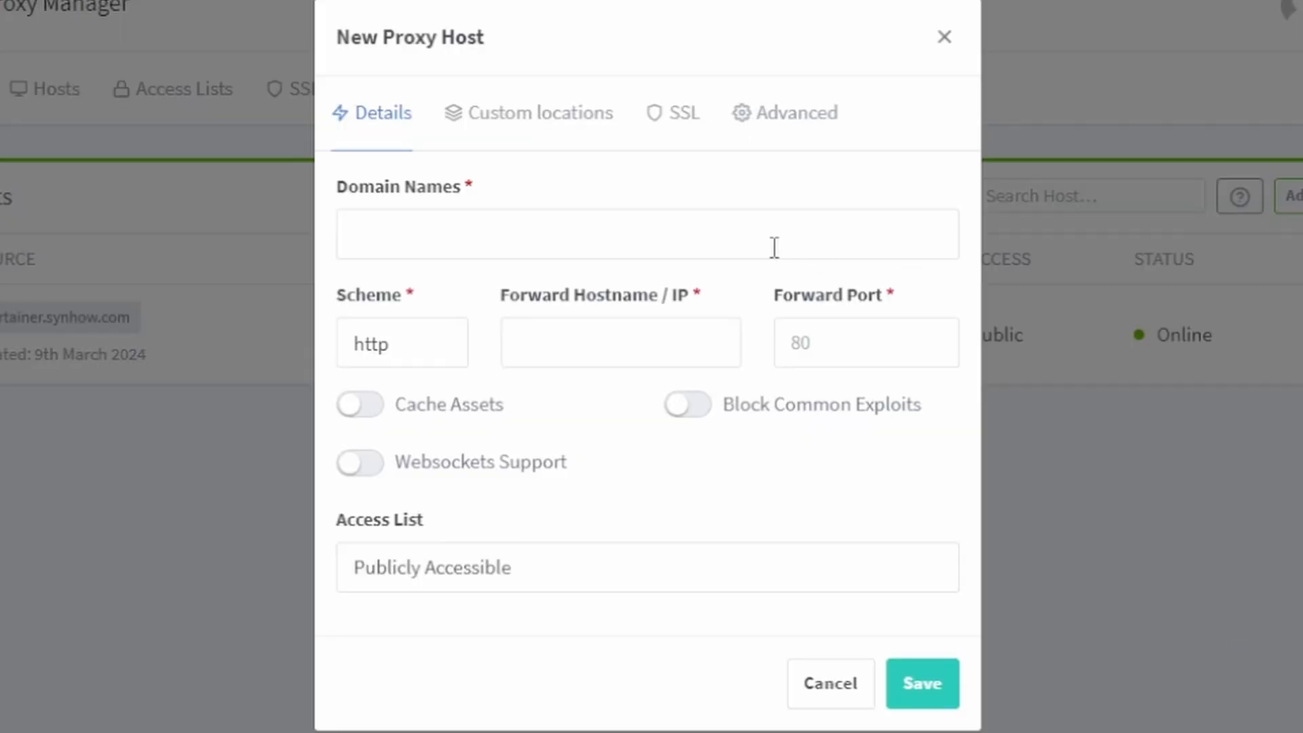
{"action": "left_click", "coordinate": [715, 205]}
{"action": "type", "text": "uptima"}
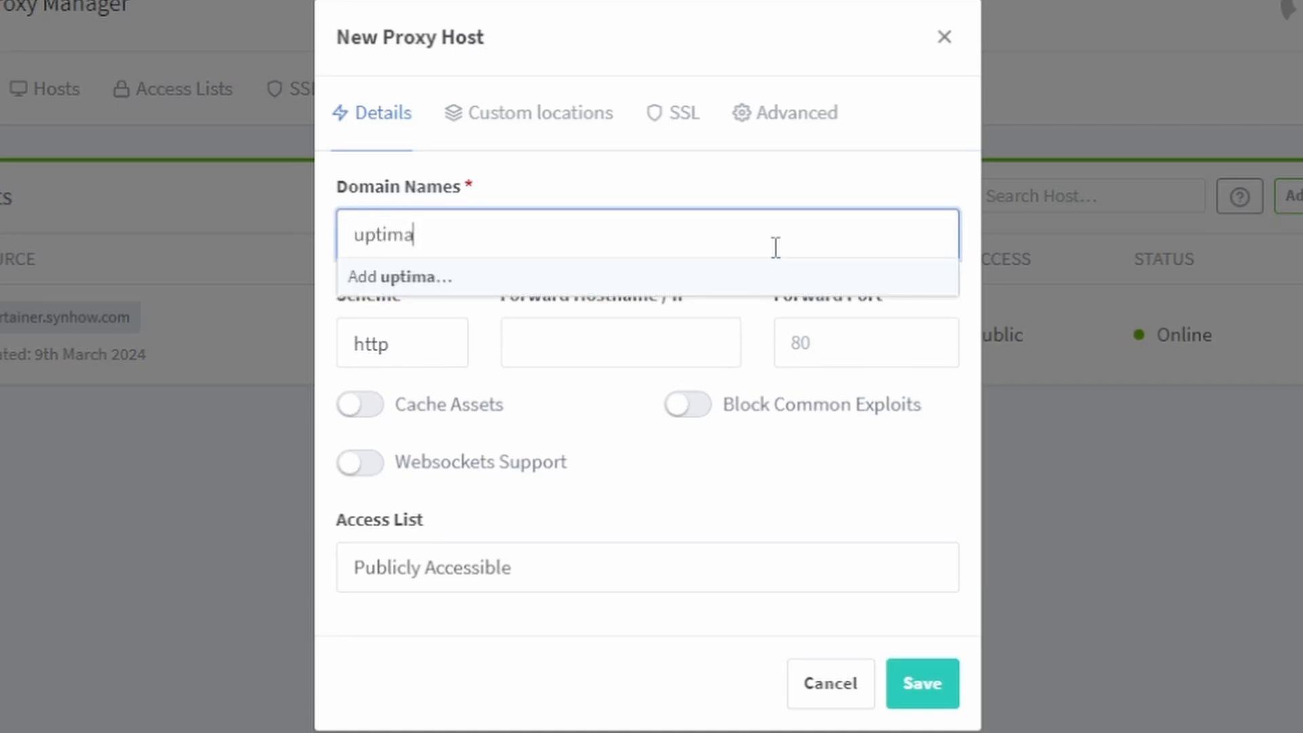
{"action": "key", "text": "BackSpace"}
{"action": "type", "text": "ekum"}
{"action": "type", "text": "a.synhow"}
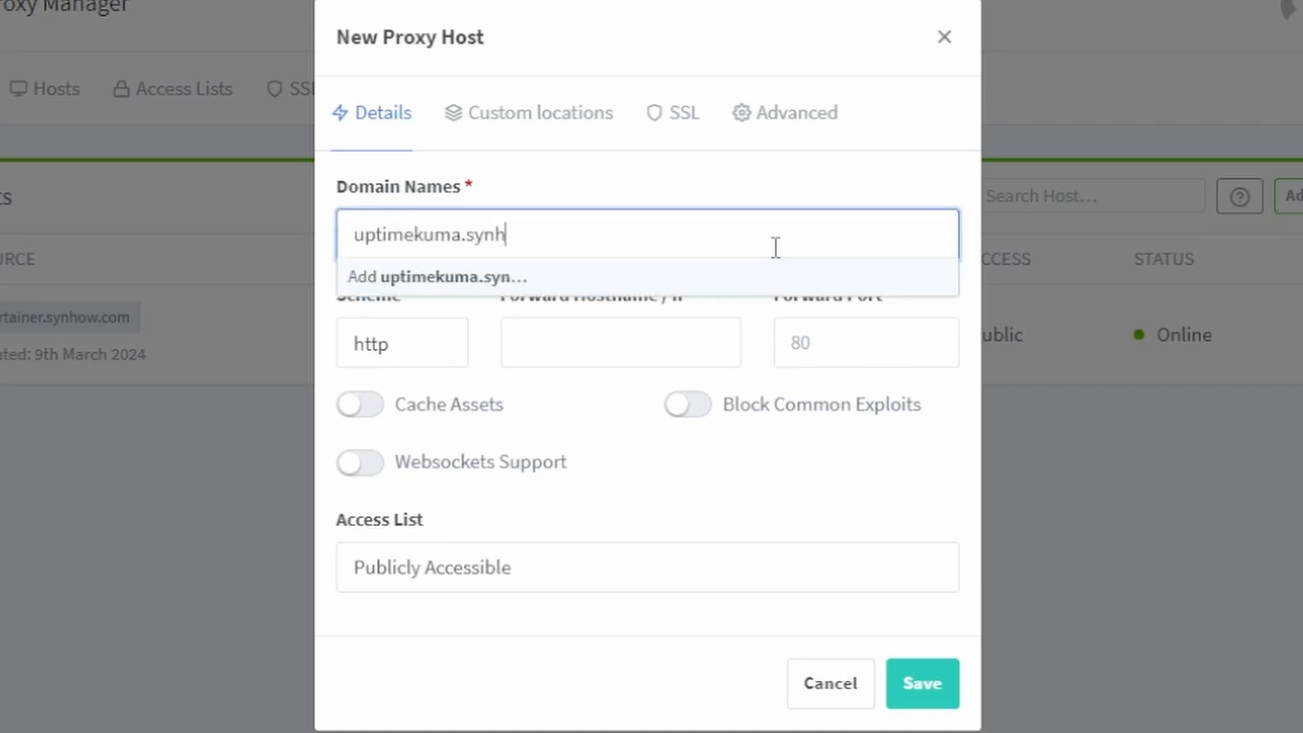
{"action": "key", "text": "BackSpace"}
{"action": "type", "text": "w.com"}
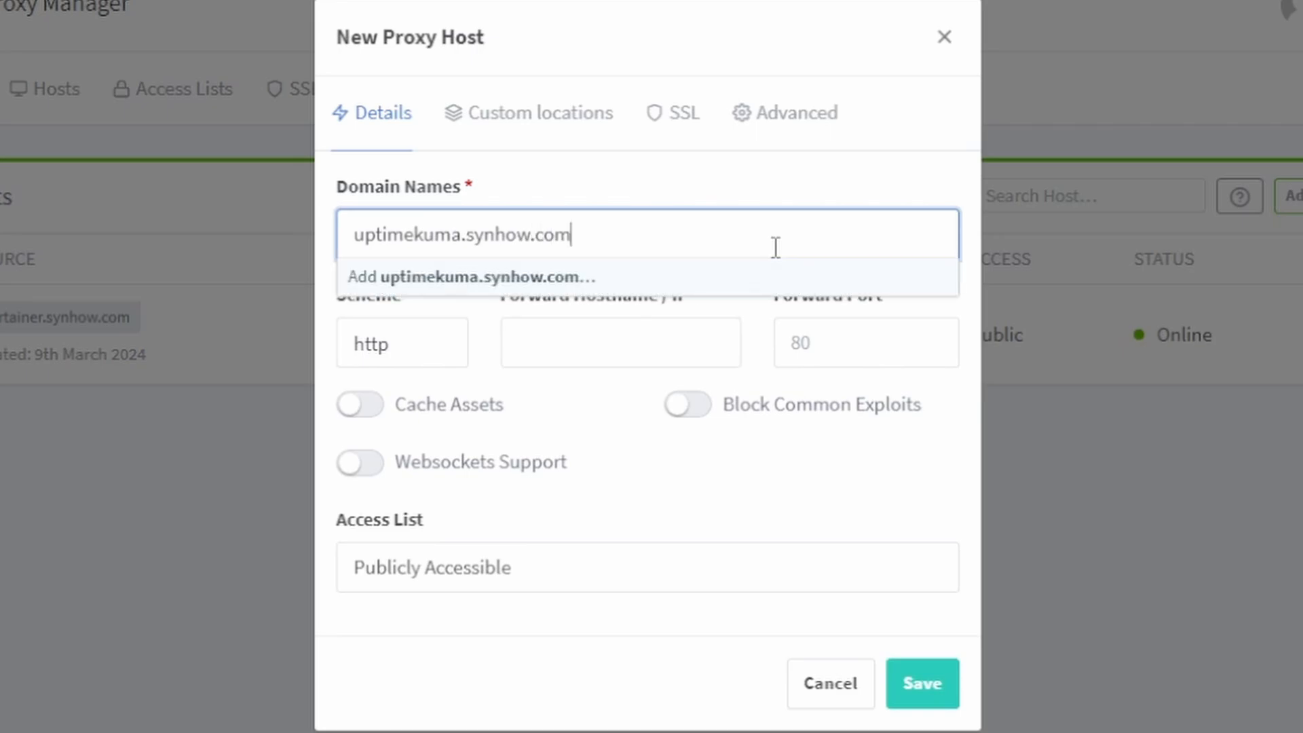
{"action": "left_click", "coordinate": [486, 282]}
Copy the container name uptimekuma from Portainer and paste it as the proxy host's forward hostname.
{"action": "left_click", "coordinate": [543, 337]}
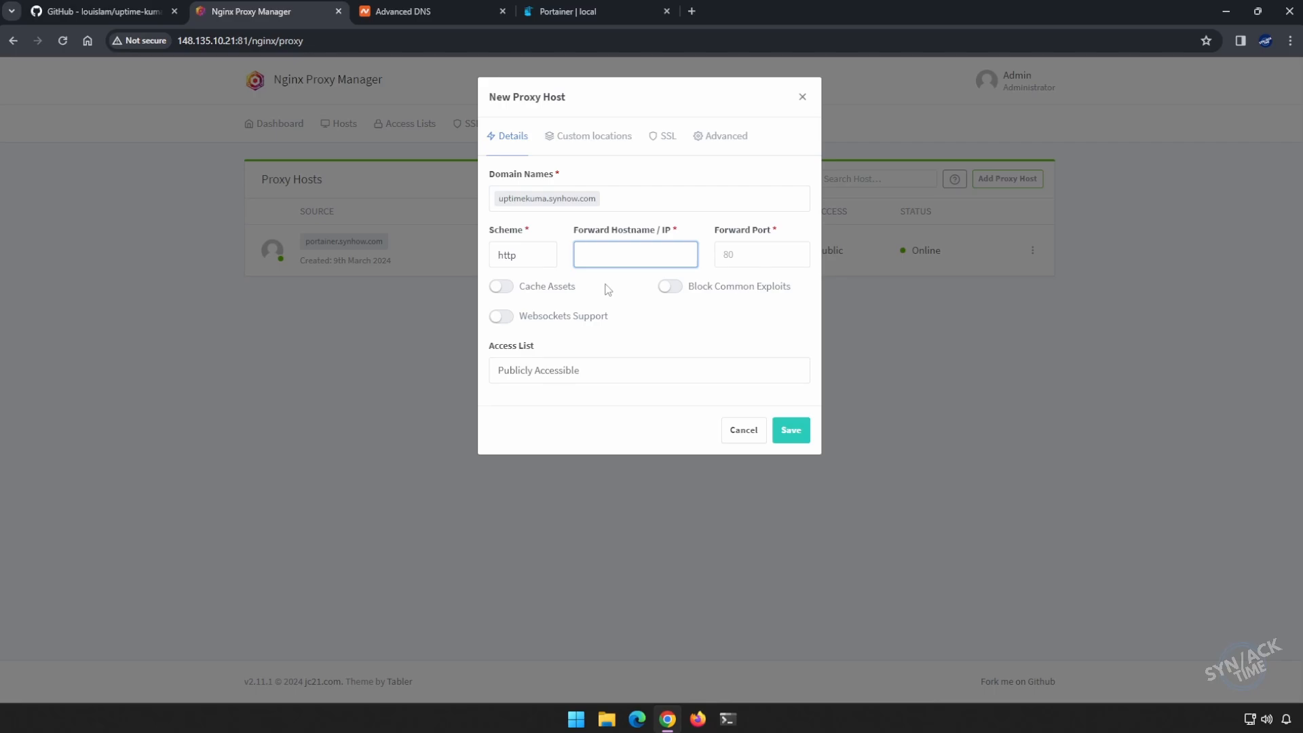
{"action": "left_click", "coordinate": [592, 13]}
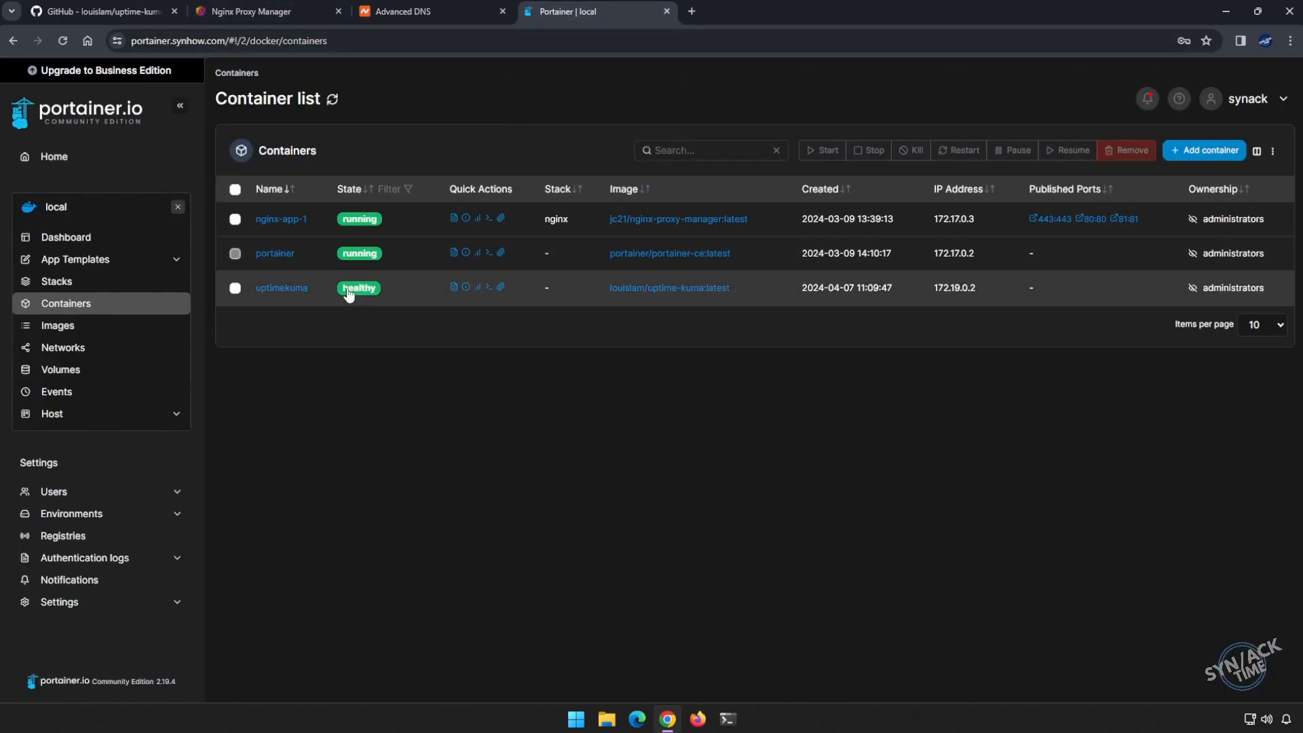
{"action": "left_click_drag", "start_coordinate": [325, 291], "coordinate": [261, 294]}
{"action": "key", "text": "ctrl+c"}
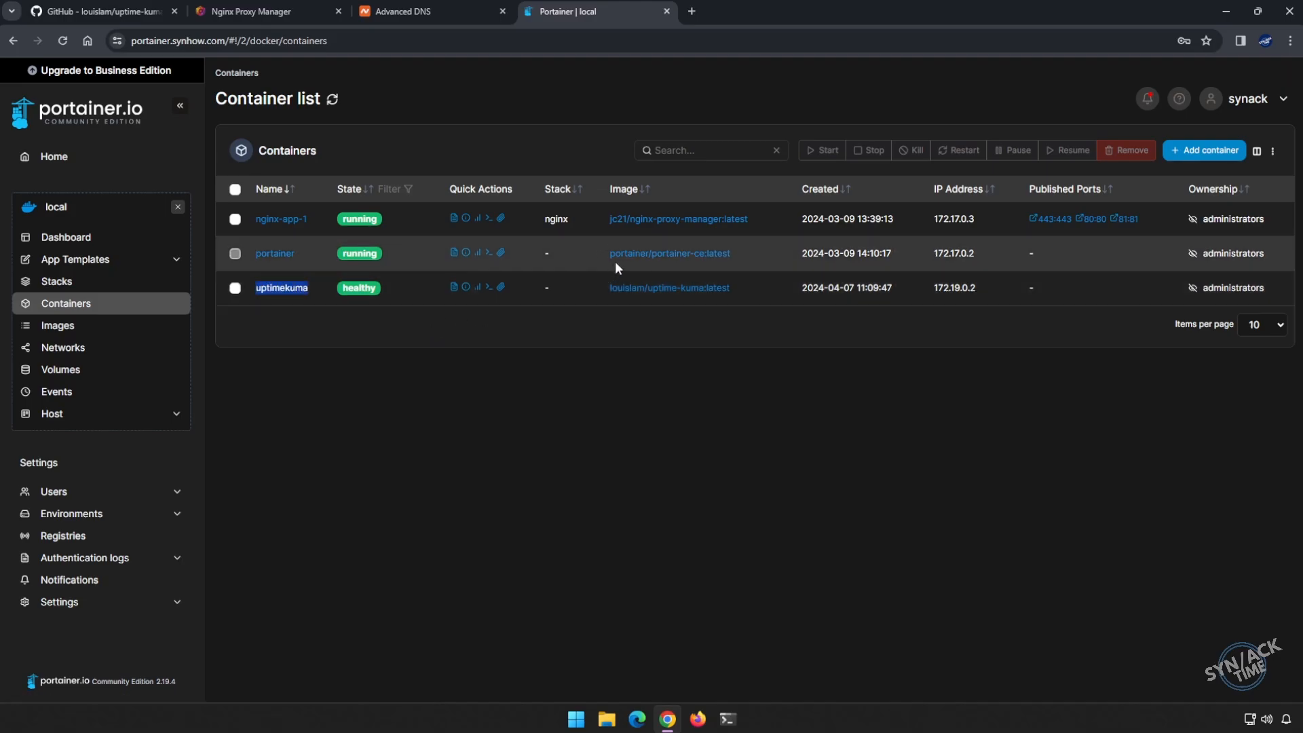
{"action": "left_click", "coordinate": [251, 11]}
{"action": "left_click", "coordinate": [620, 255]}
{"action": "key", "text": "ctrl+v"}
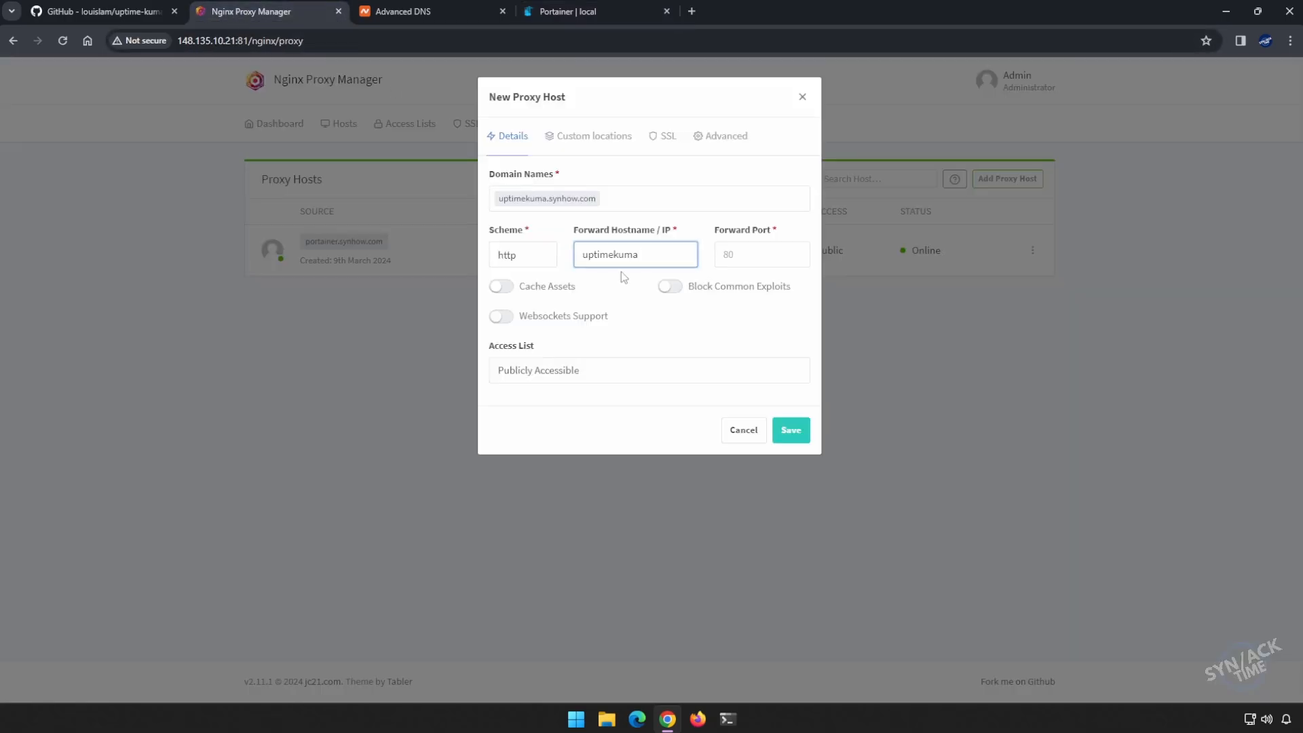
Set the forward port to 3001 as given in the README, enable Block Common Exploits and Websockets Support, and save the proxy host.
{"action": "key", "text": "Tab"}
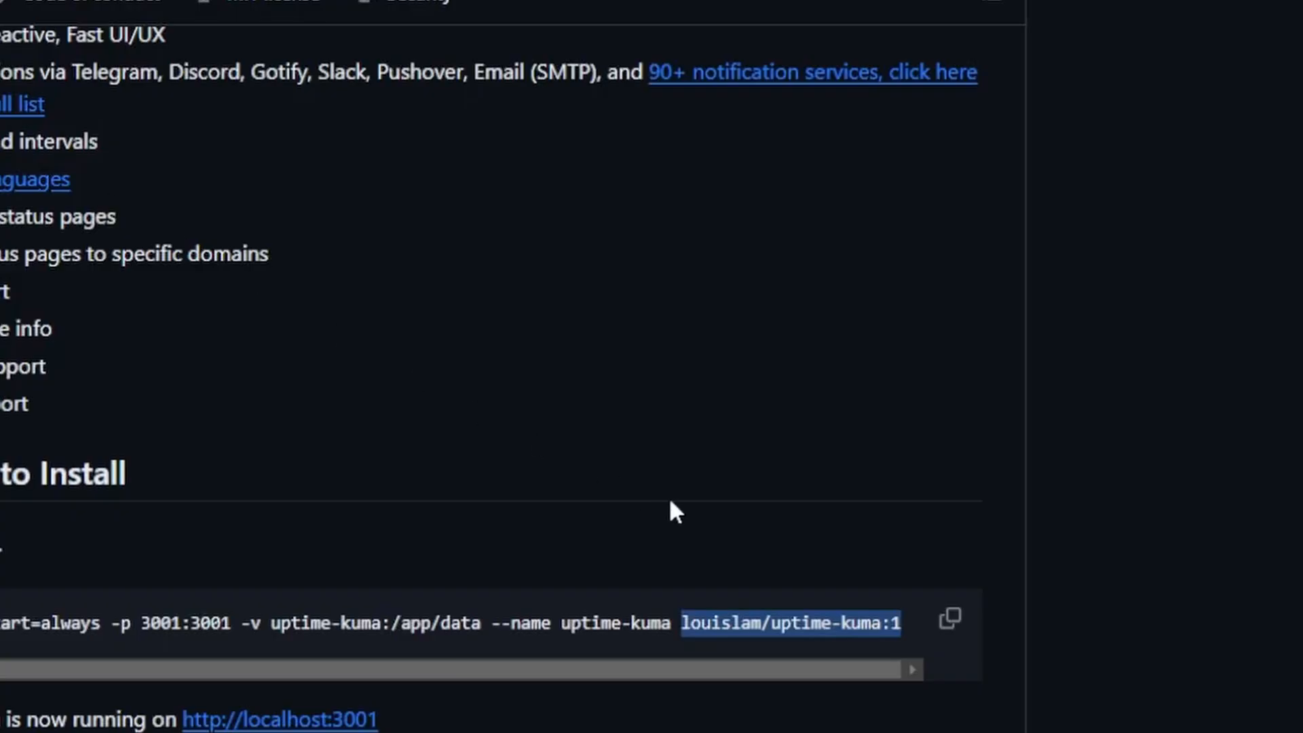
{"action": "double_click", "coordinate": [227, 625]}
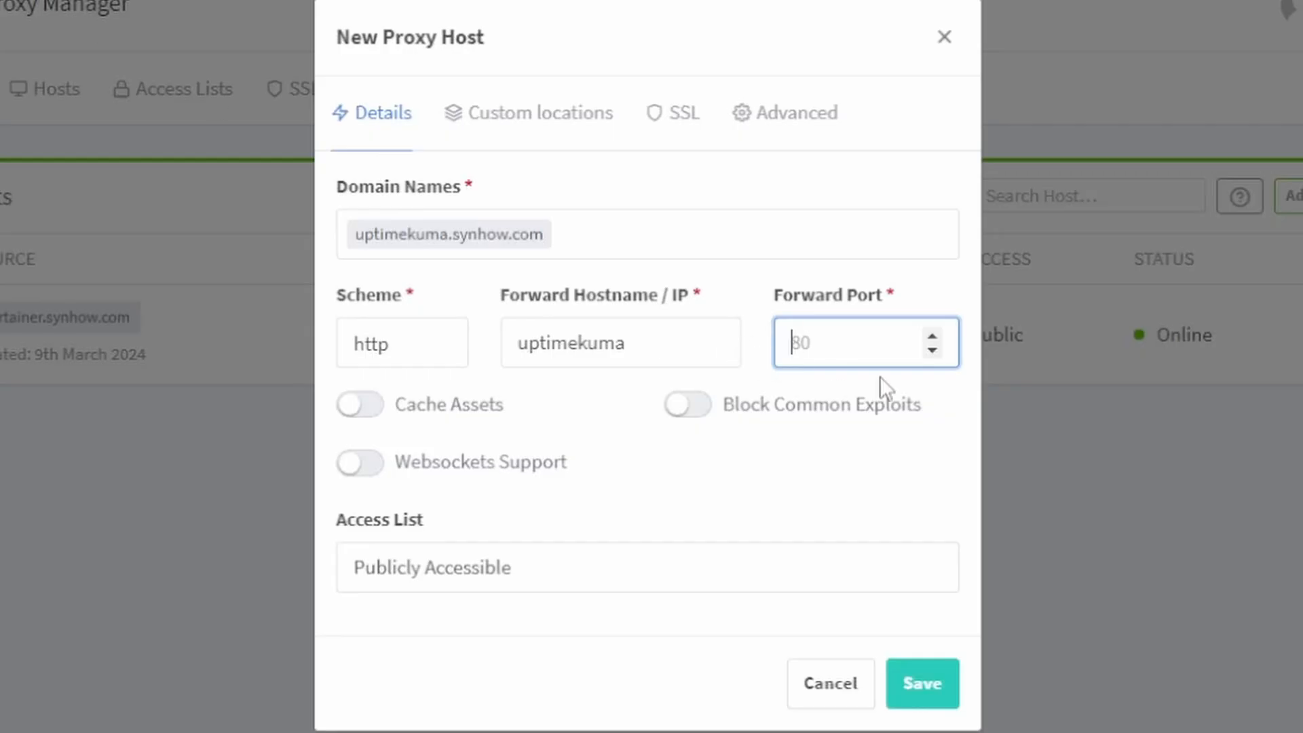
{"action": "type", "text": "3001"}
{"action": "left_click", "coordinate": [697, 406]}
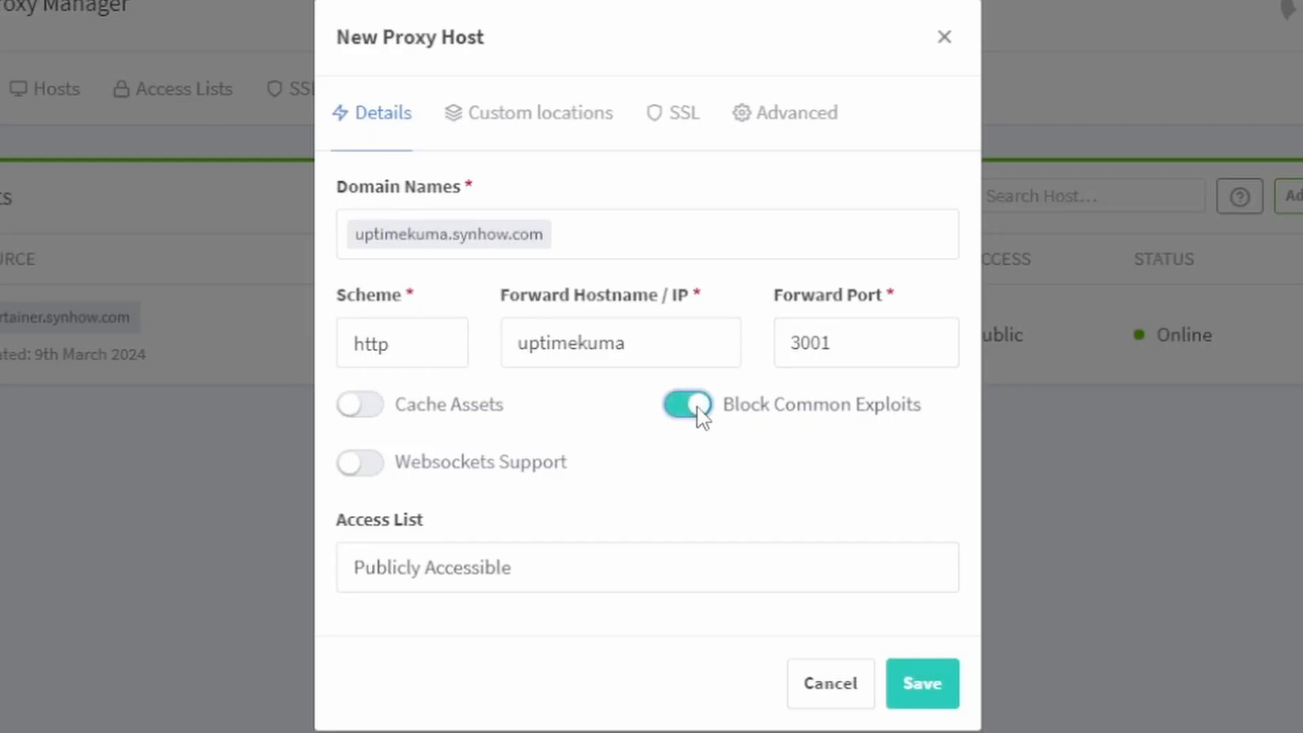
{"action": "left_click", "coordinate": [349, 471]}
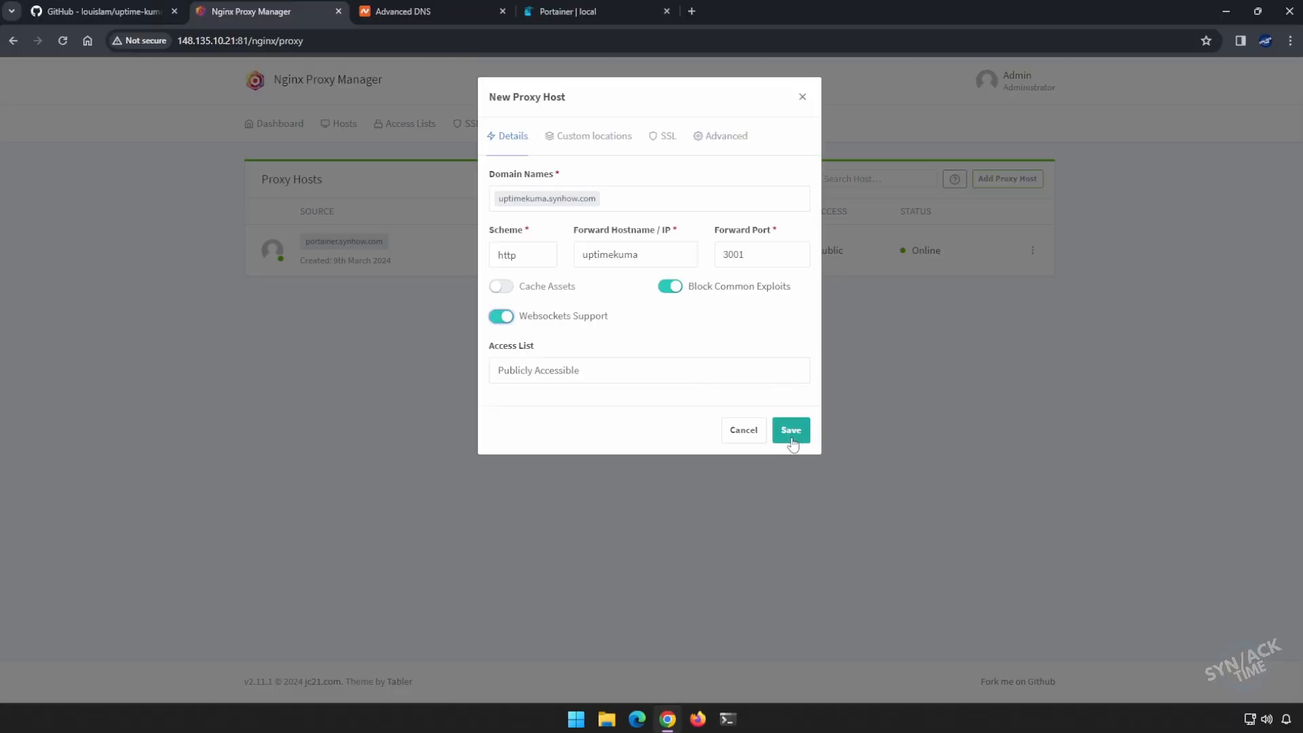
{"action": "left_click", "coordinate": [795, 438]}
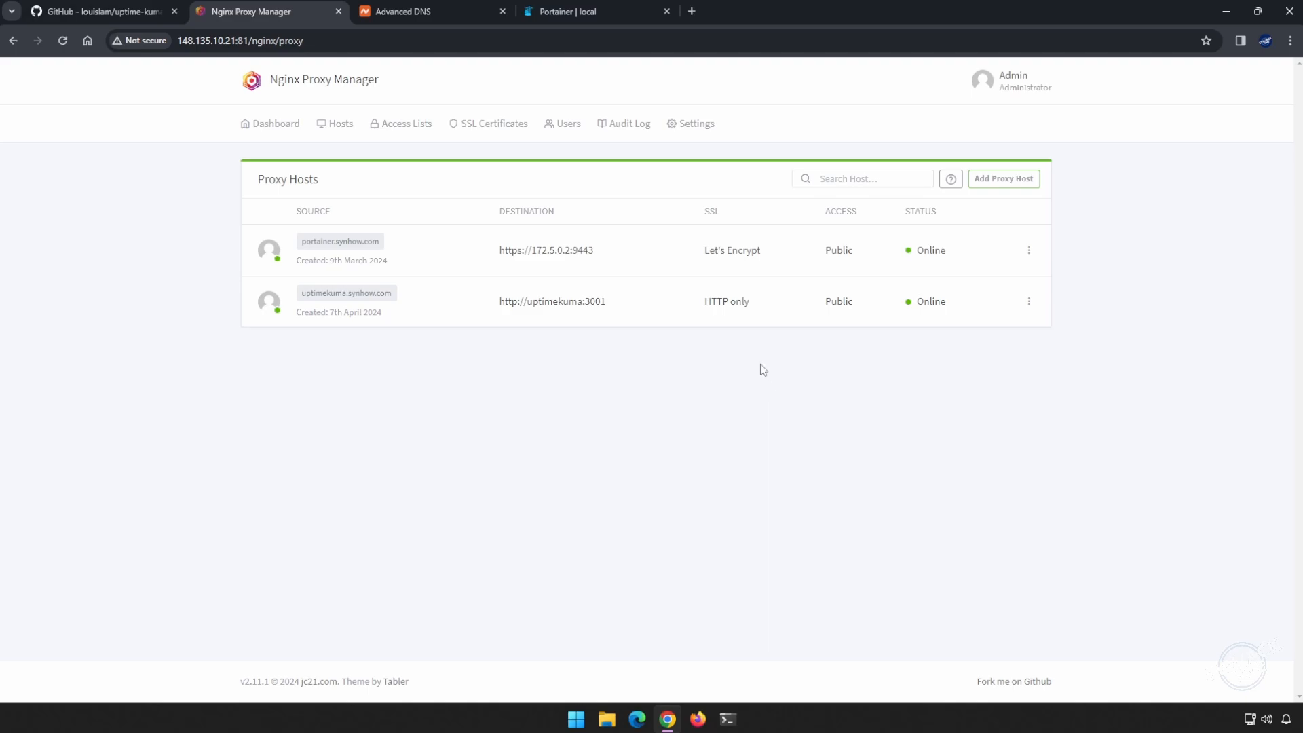
Request a new Let's Encrypt SSL certificate with Force SSL for the uptimekuma.synhow.com proxy host, accepting the terms, and open its site.
{"action": "left_click", "coordinate": [1028, 302]}
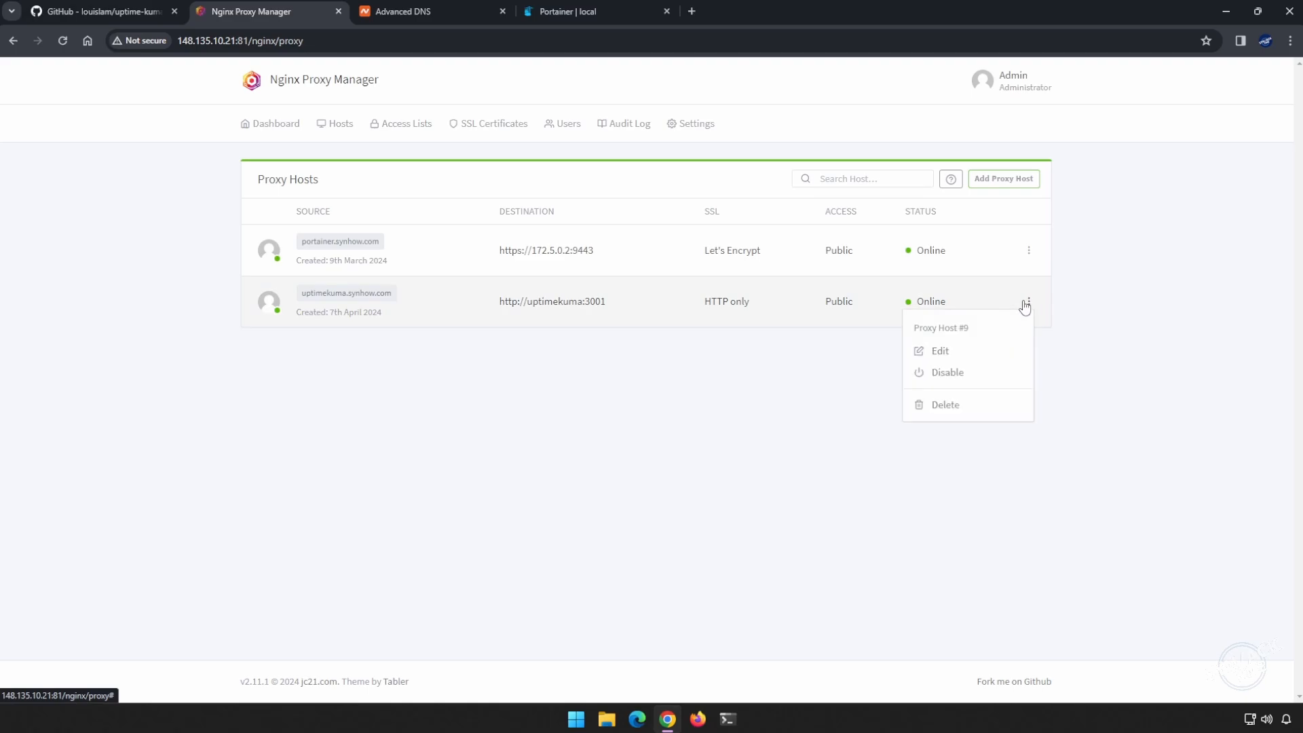
{"action": "left_click", "coordinate": [942, 353]}
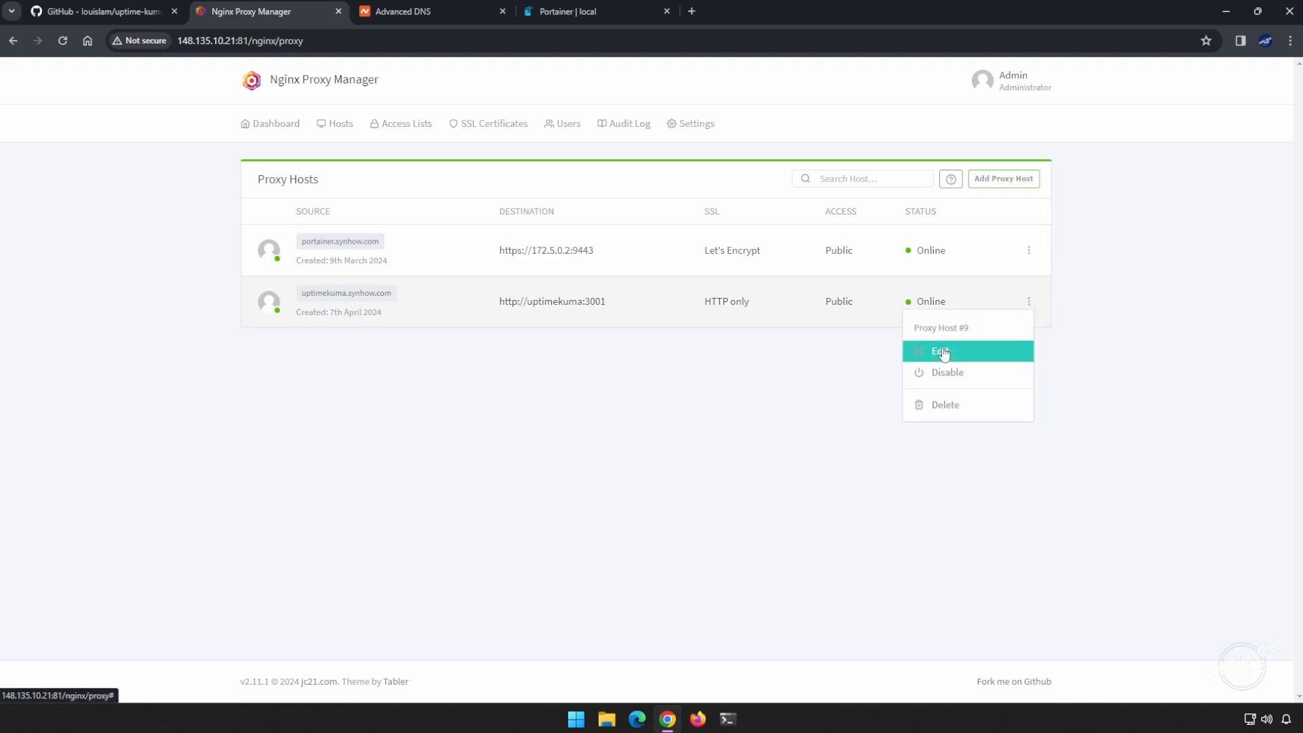
{"action": "left_click", "coordinate": [670, 137]}
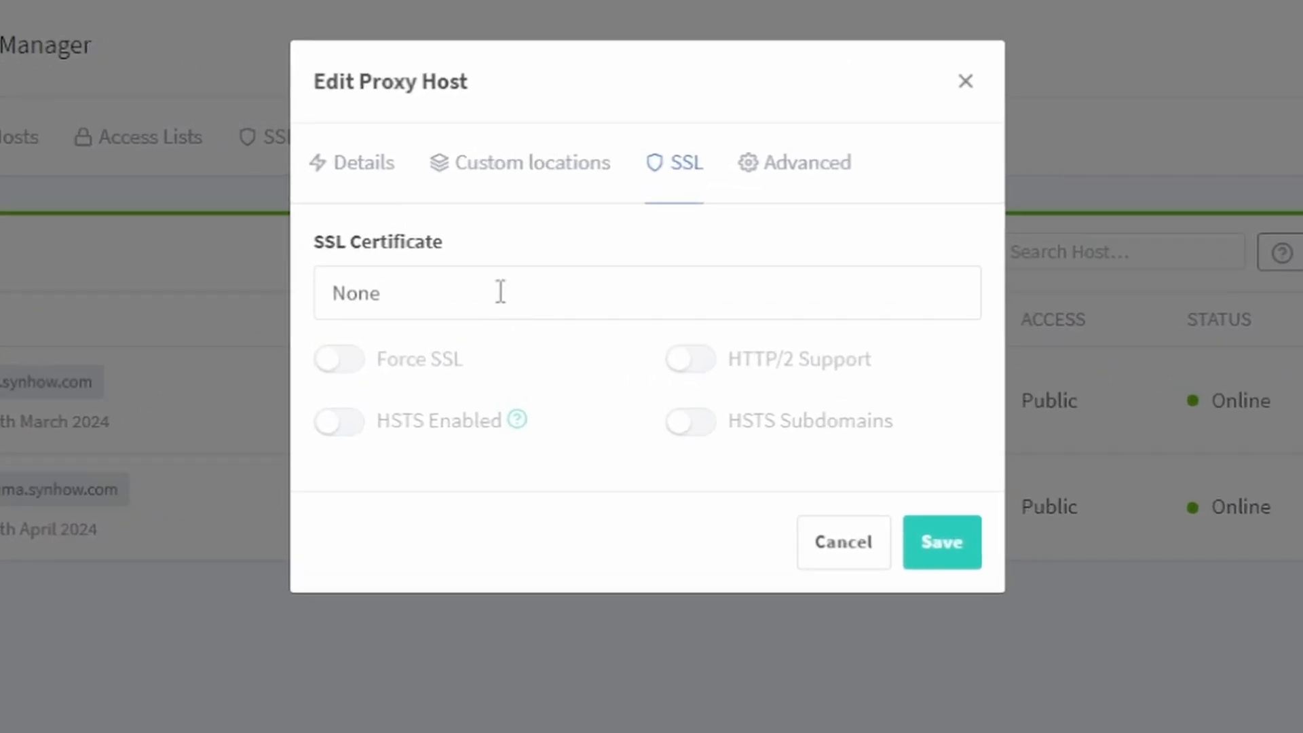
{"action": "left_click", "coordinate": [579, 198]}
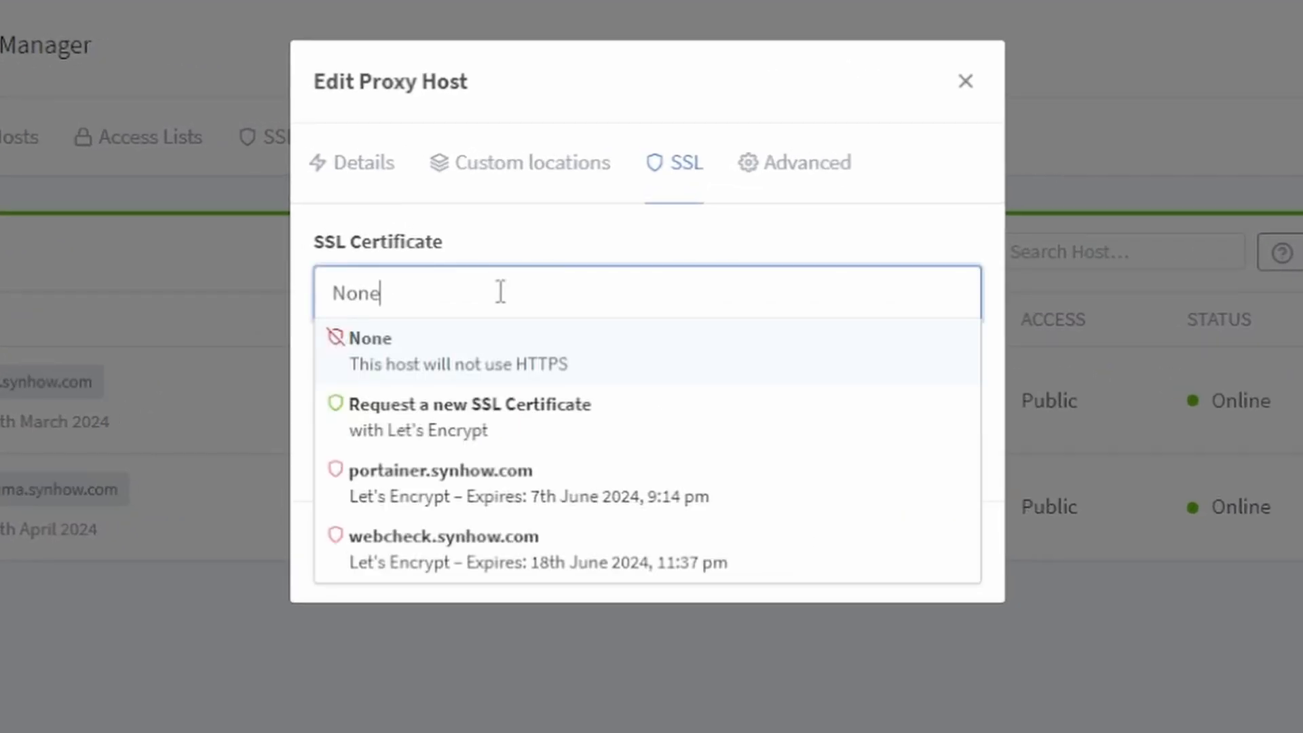
{"action": "left_click", "coordinate": [459, 411]}
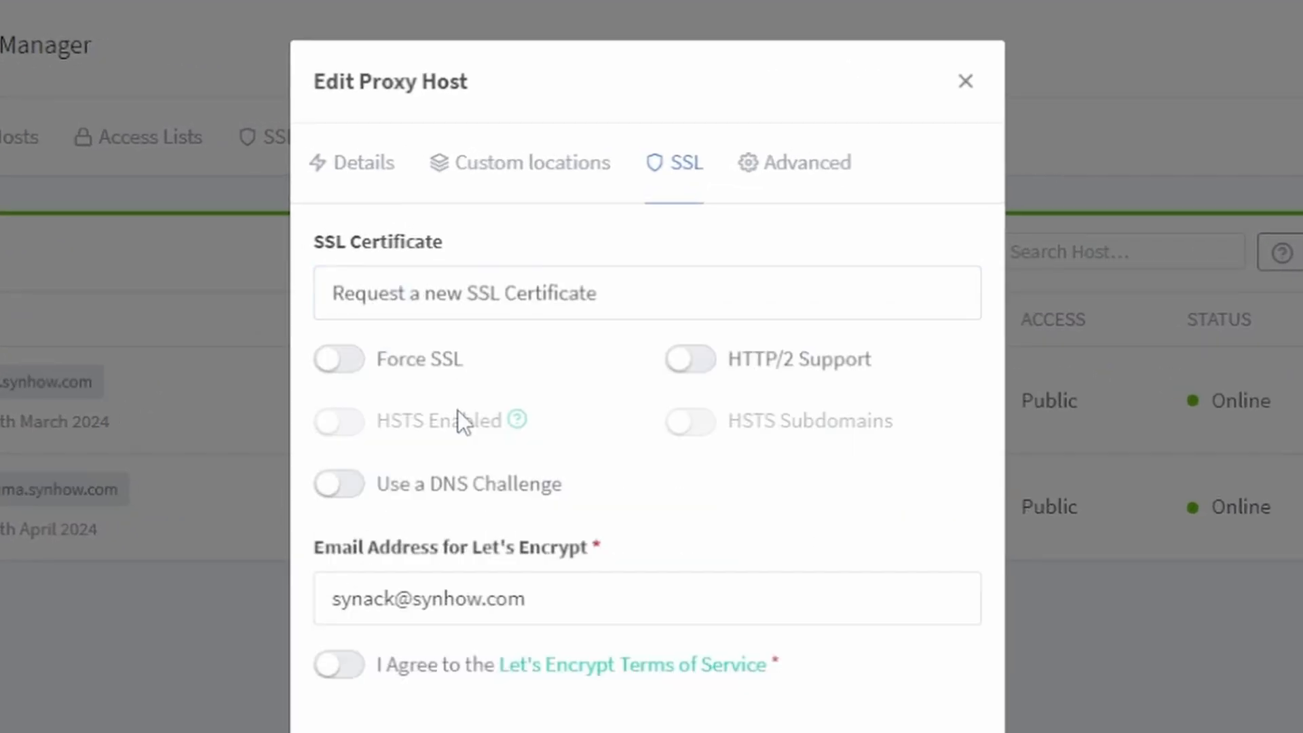
{"action": "left_click", "coordinate": [349, 364]}
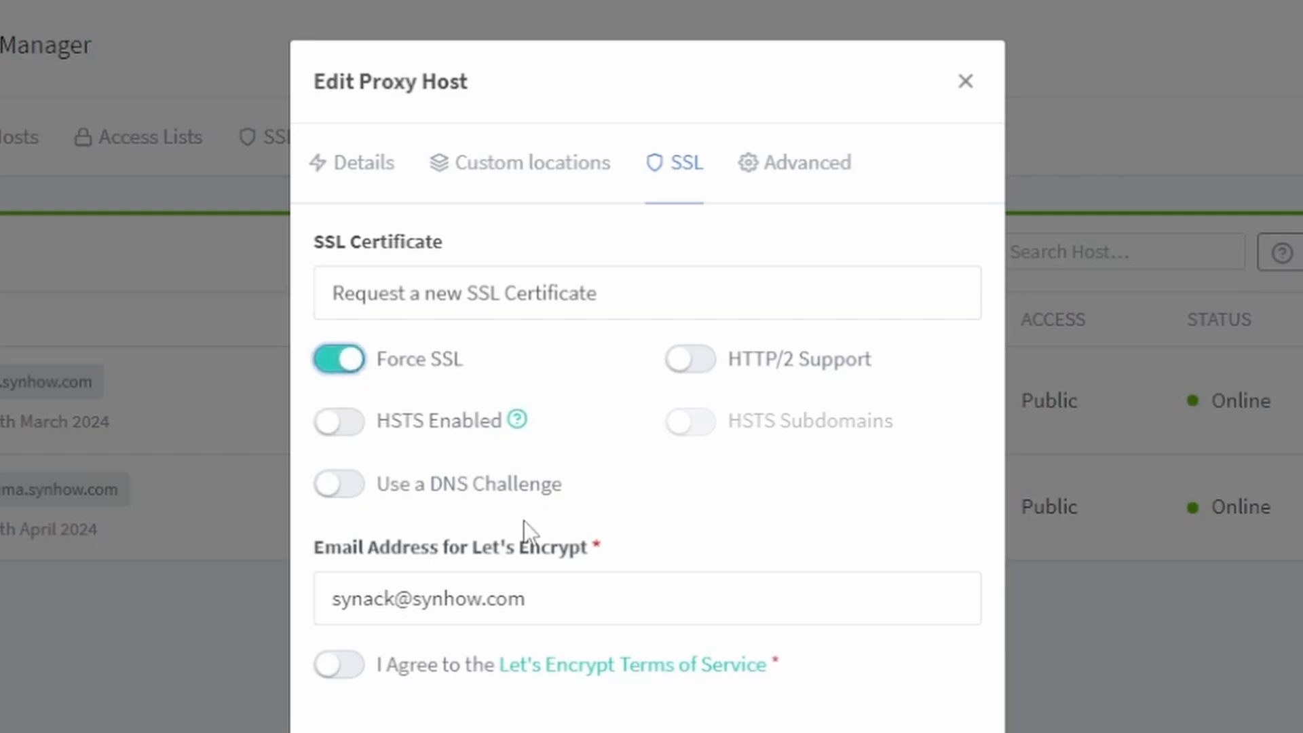
{"action": "left_click", "coordinate": [335, 670]}
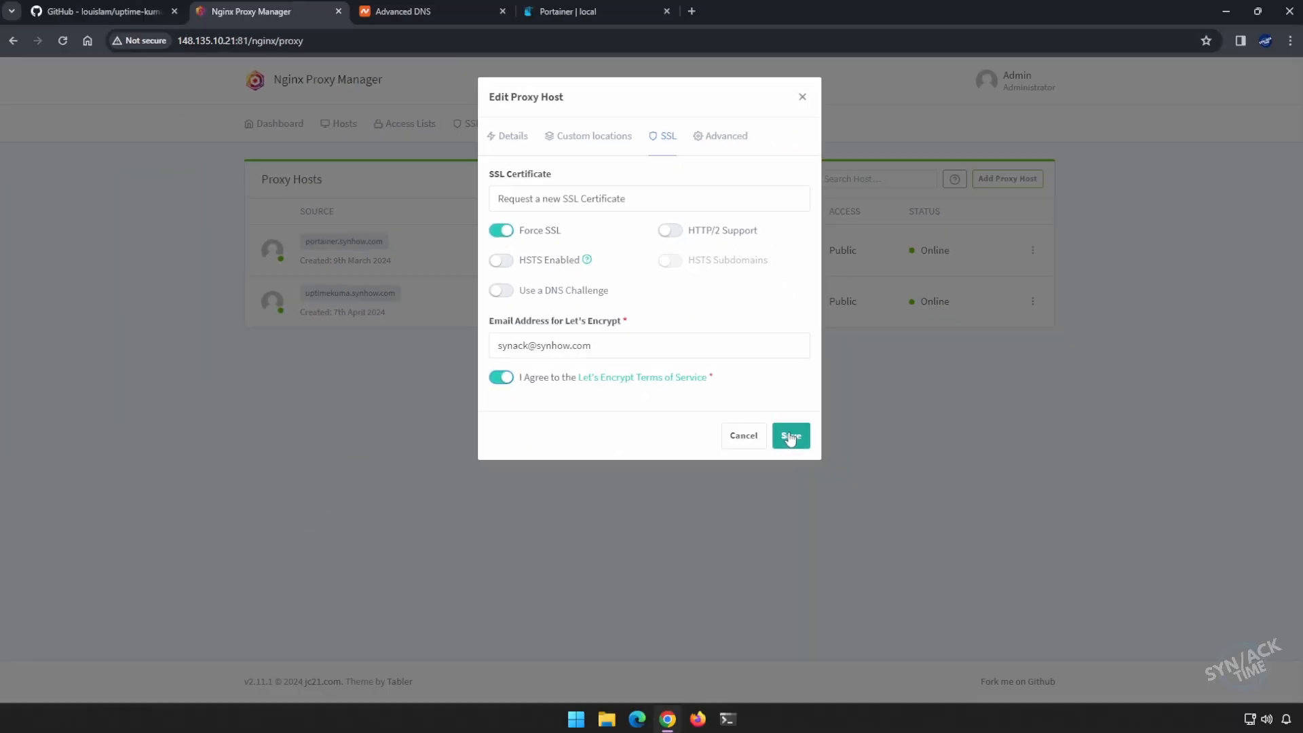
{"action": "left_click", "coordinate": [792, 436]}
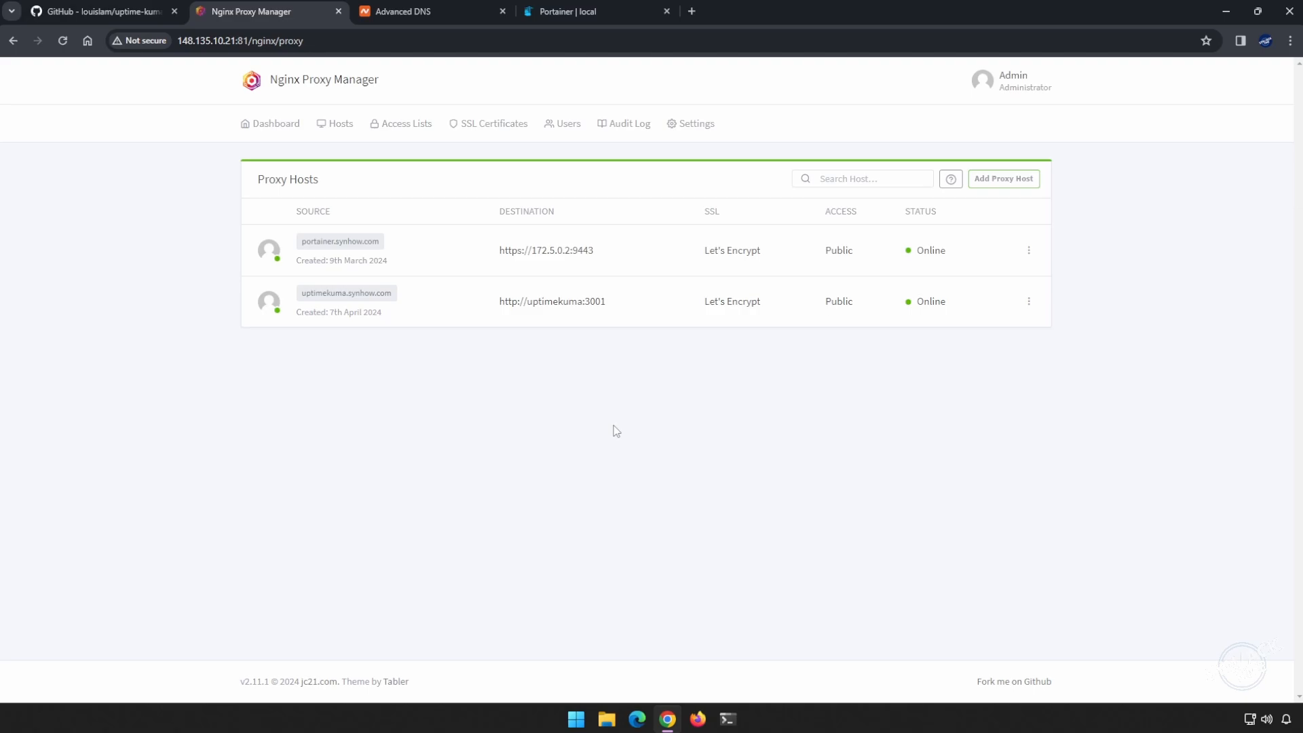
{"action": "left_click", "coordinate": [349, 296]}
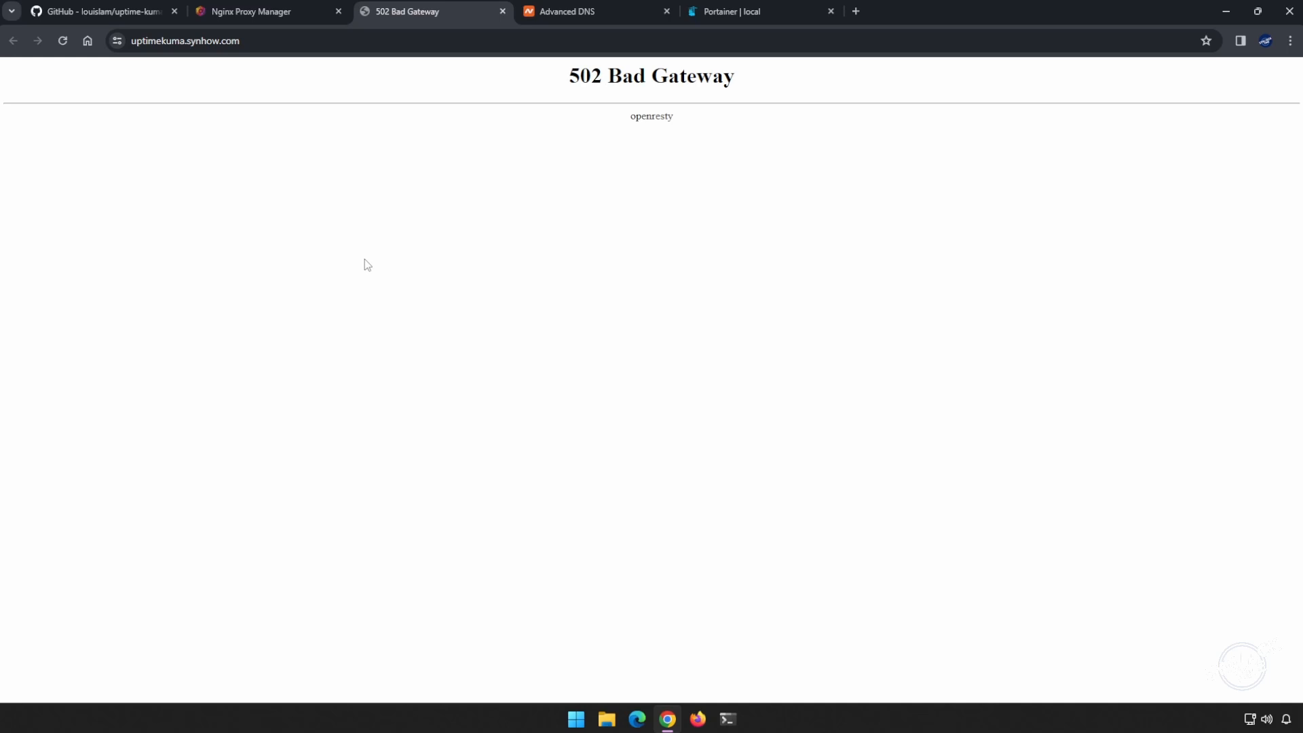
In Portainer, connect the nginx-app-1 container to the uptimekuma network.
{"action": "left_click", "coordinate": [736, 12]}
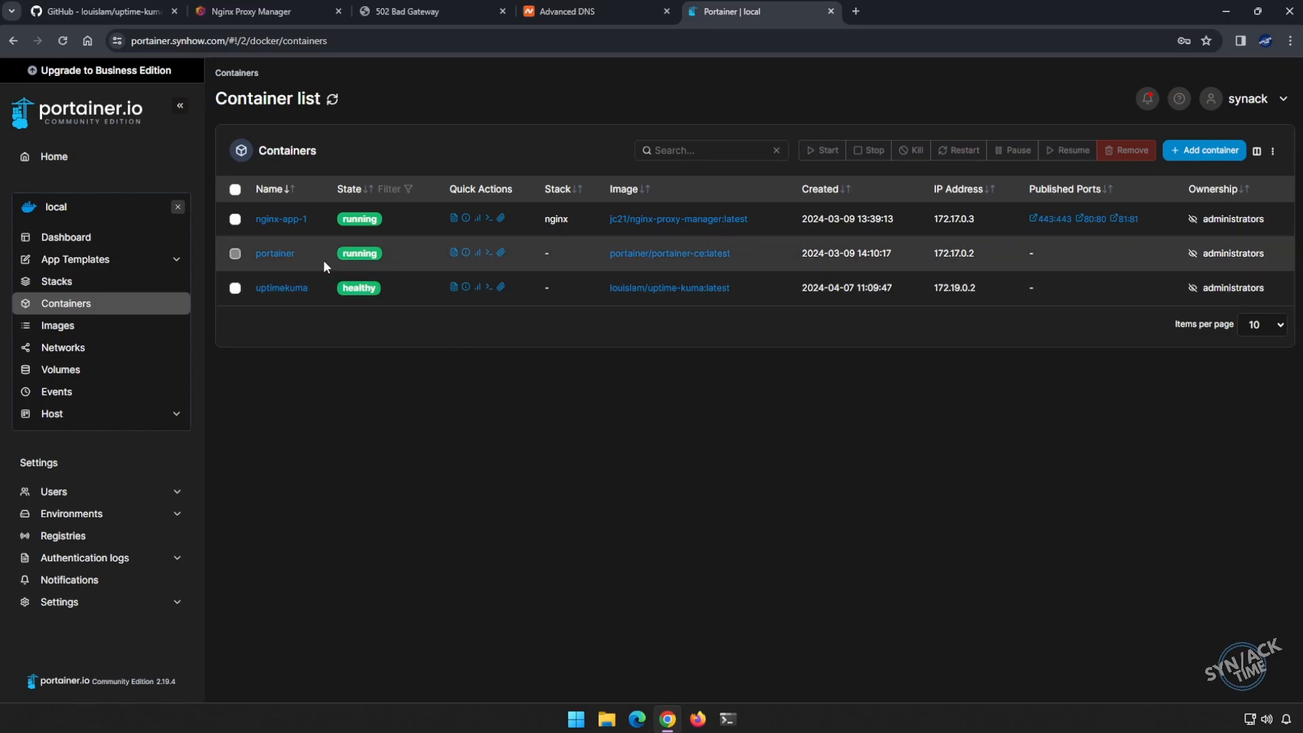
{"action": "left_click", "coordinate": [286, 220]}
{"action": "scroll", "coordinate": [546, 488], "scroll_direction": "down", "scroll_amount": 10}
{"action": "scroll", "coordinate": [548, 489], "scroll_direction": "down", "scroll_amount": 20}
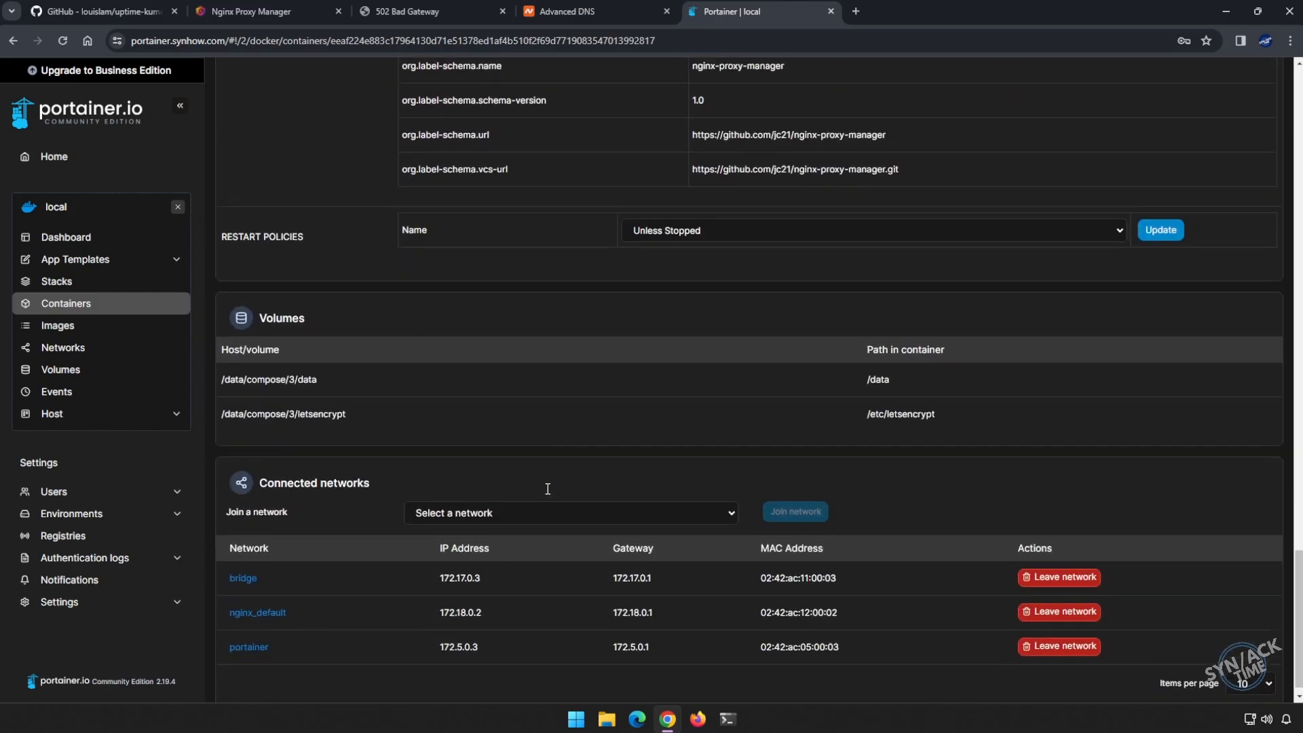
{"action": "scroll", "coordinate": [548, 488], "scroll_direction": "down", "scroll_amount": 1}
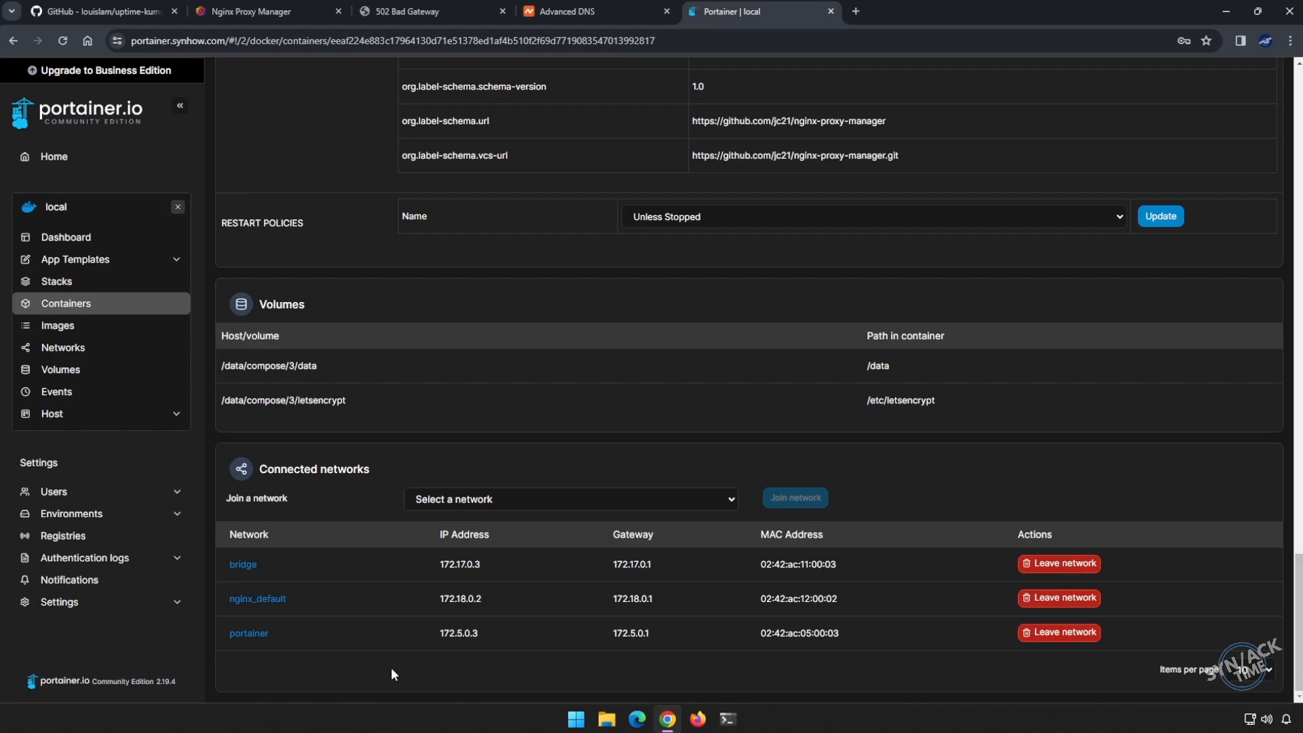
{"action": "left_click", "coordinate": [527, 493]}
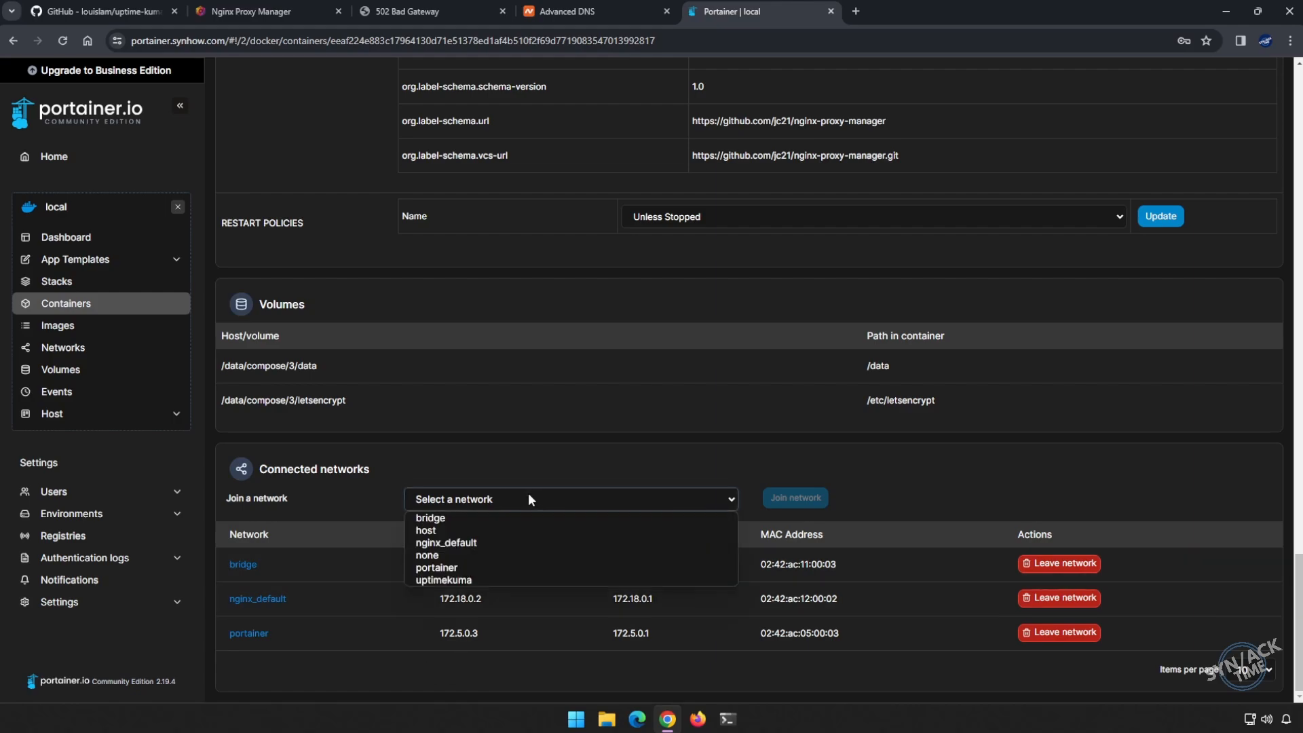
{"action": "left_click", "coordinate": [450, 579]}
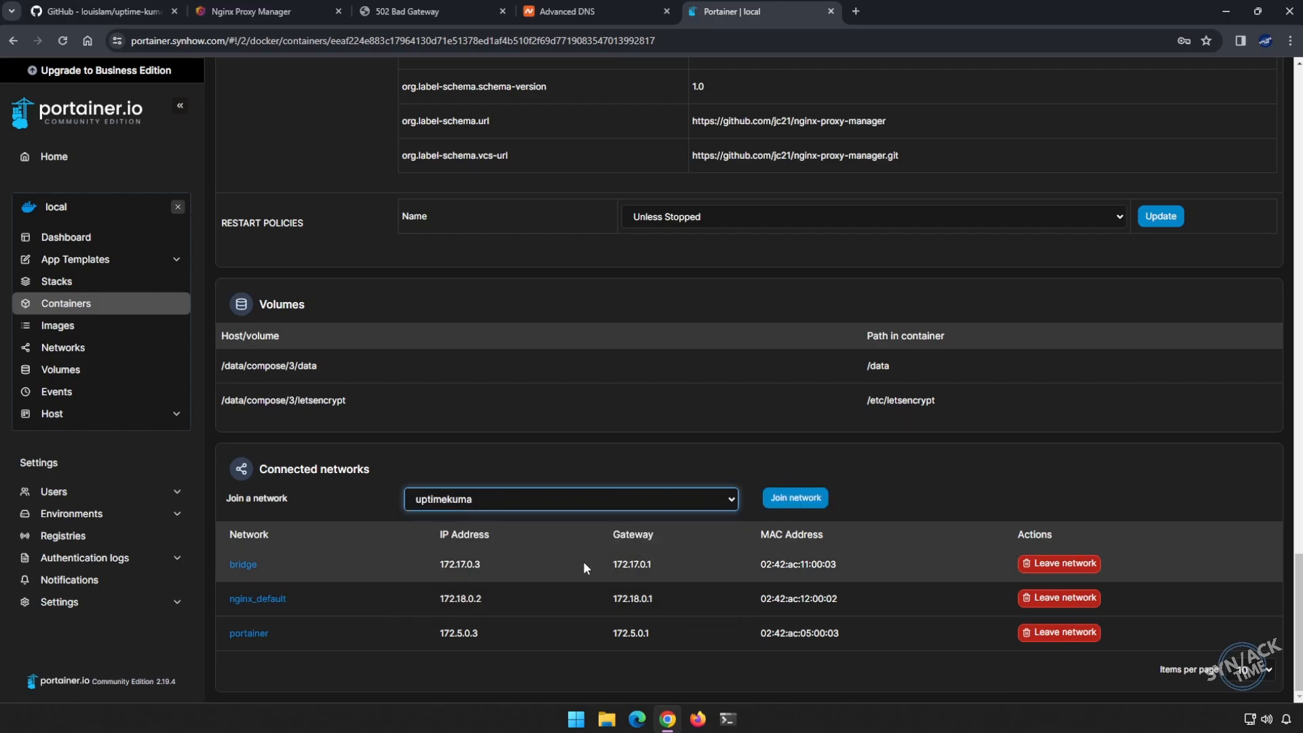
Reload the uptimekuma.synhow.com page and create the admin account with the username synack and the account password entered twice.
{"action": "left_click", "coordinate": [64, 49]}
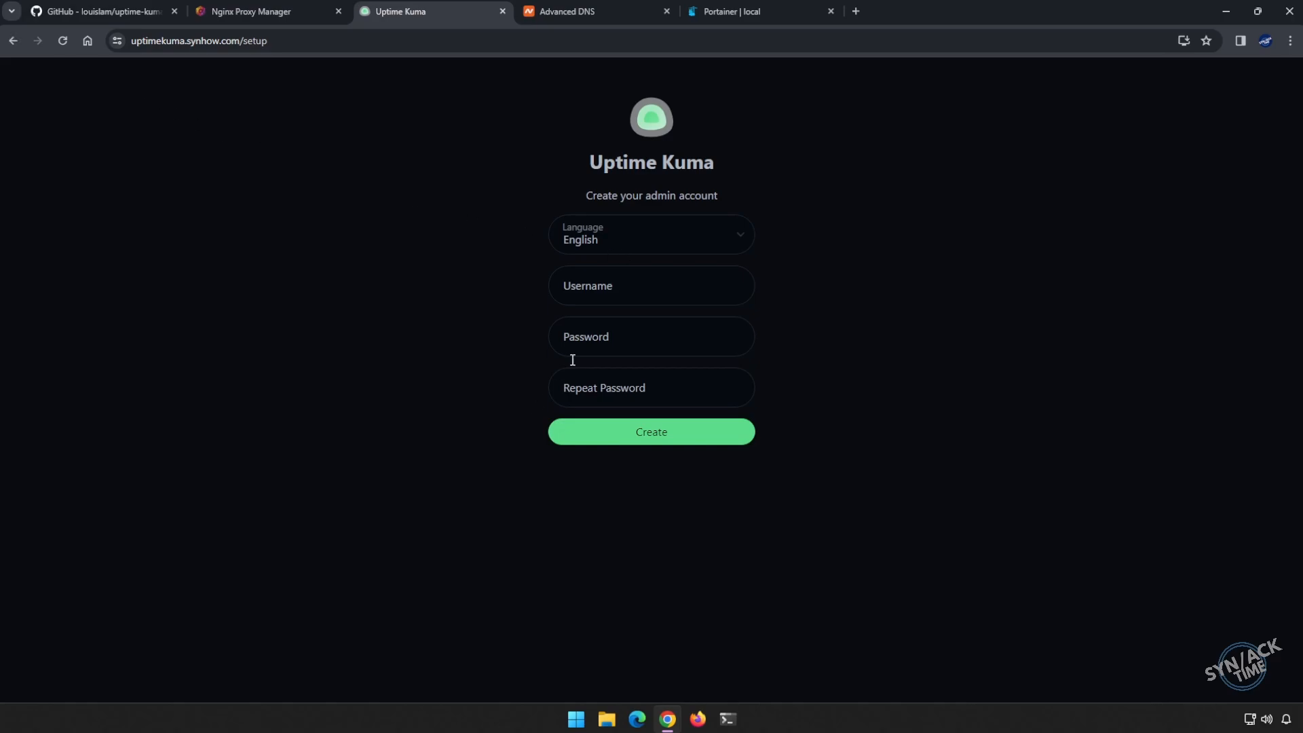
{"action": "left_click", "coordinate": [622, 283]}
{"action": "type", "text": "synack"}
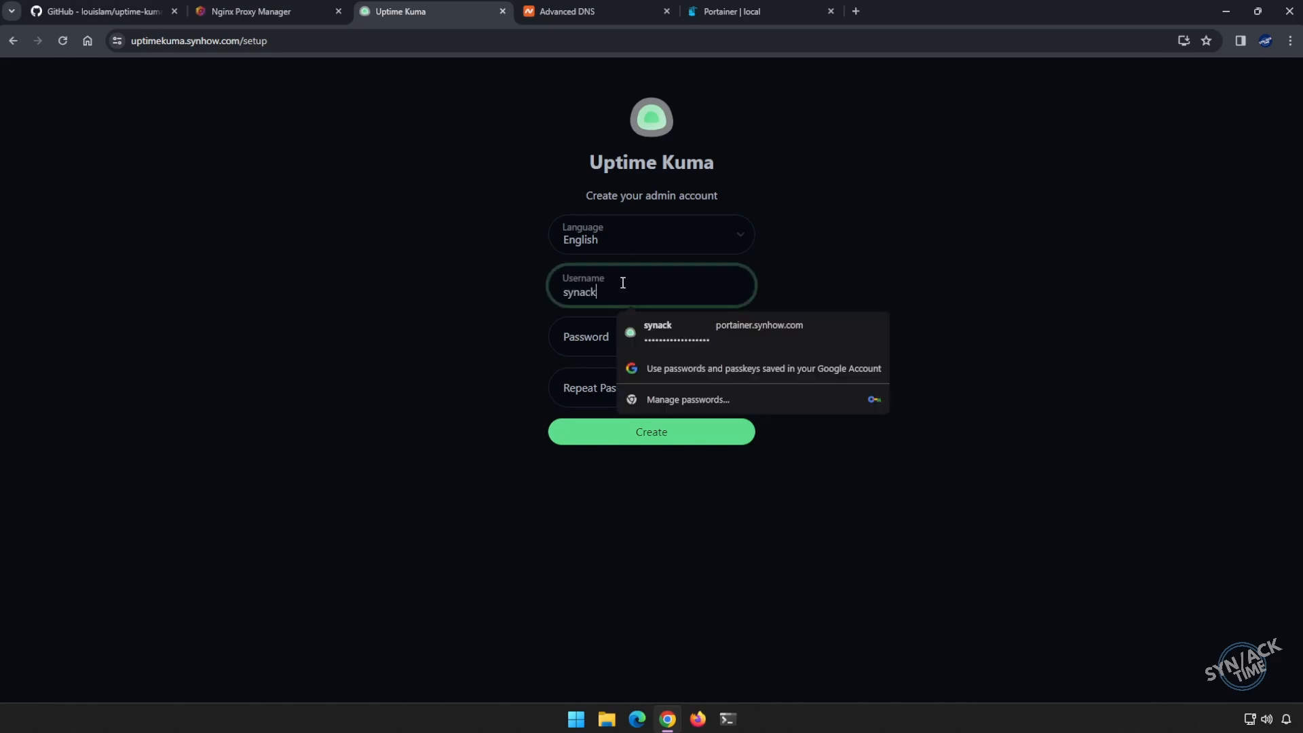
{"action": "key", "text": "Tab"}
{"action": "key", "text": "ctrl+v"}
{"action": "key", "text": "Tab"}
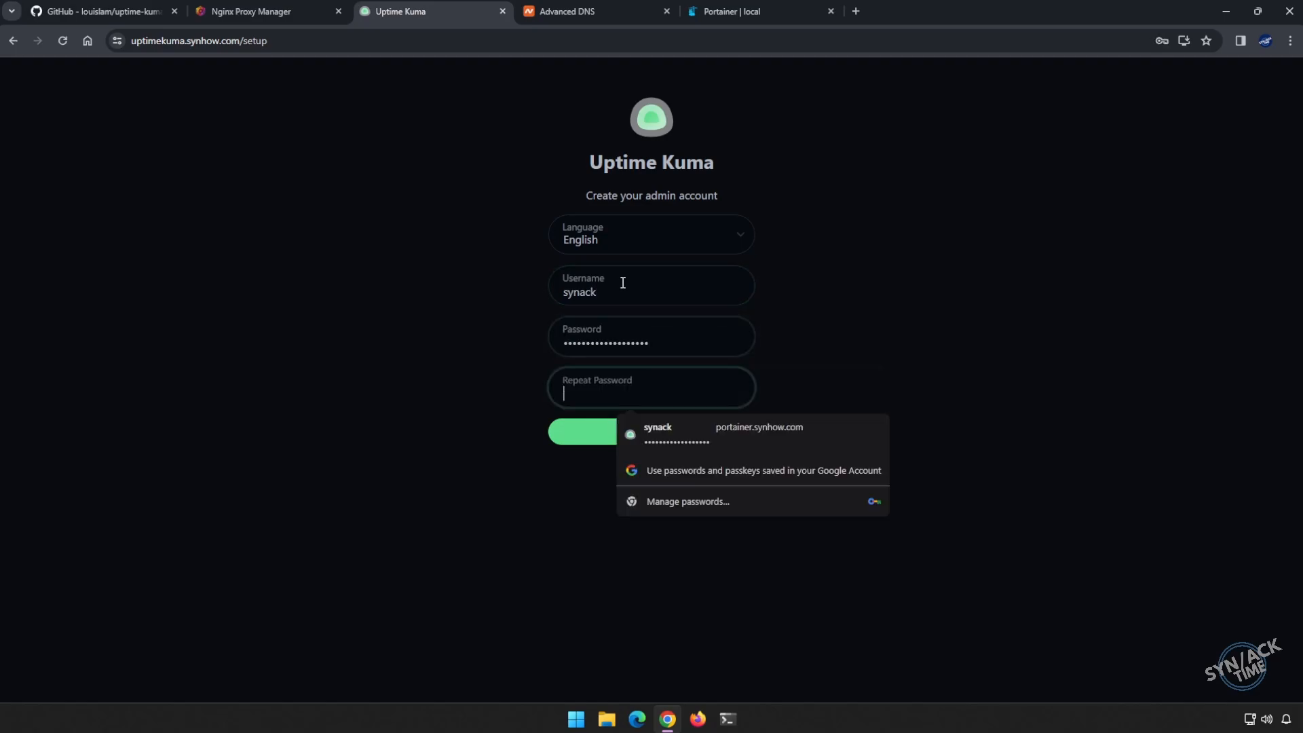
{"action": "key", "text": "ctrl+v"}
{"action": "left_click", "coordinate": [645, 440]}
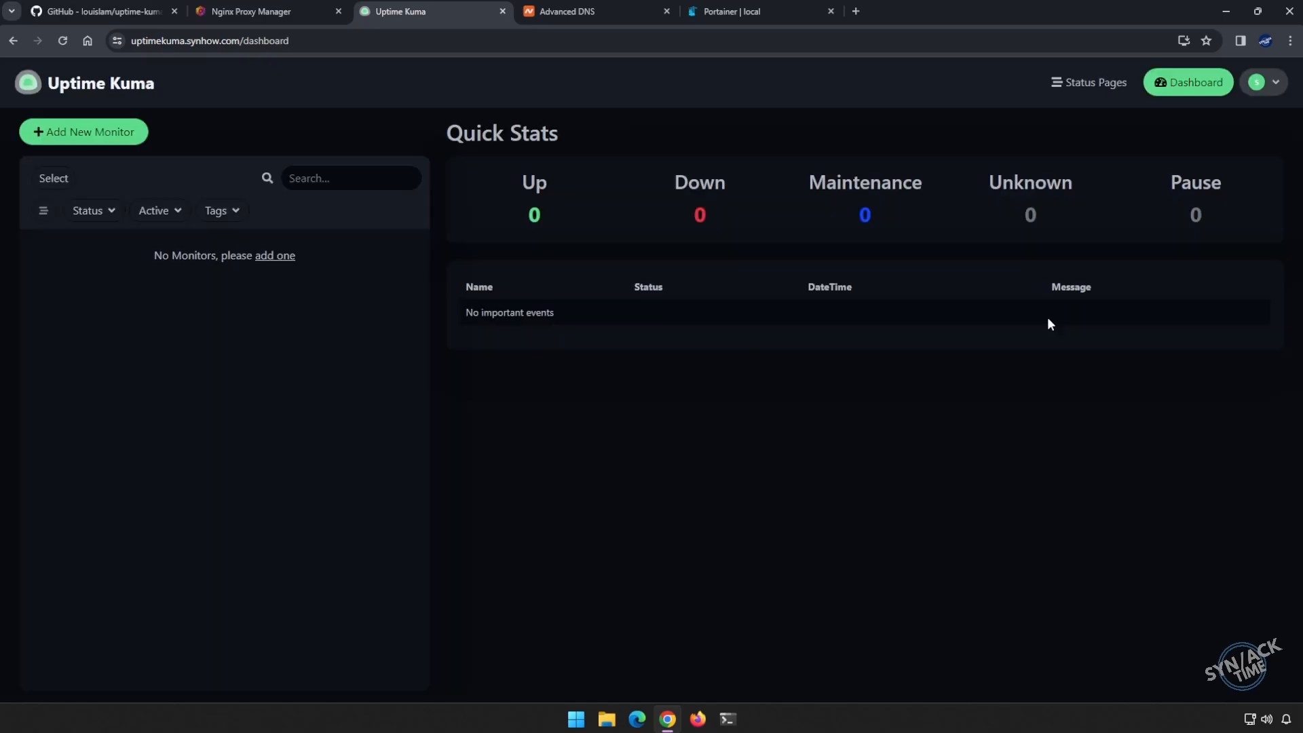